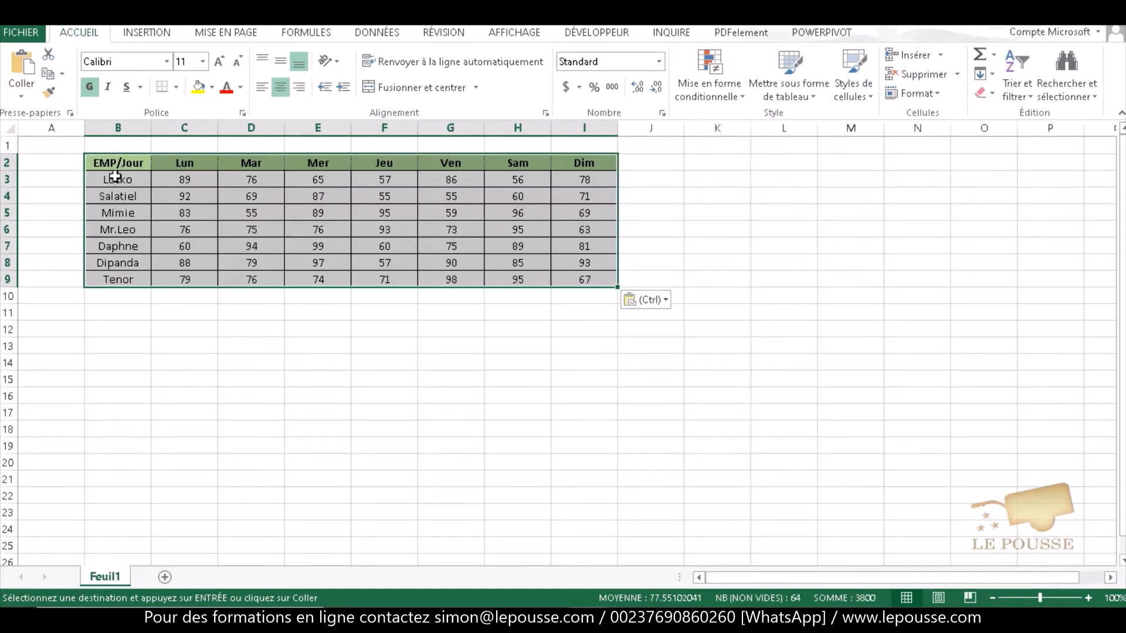
# Step: Label cell B10 as TOTAL and sum the Lun column (C3:C9) in C10 with SOMME
pyautogui.click(120, 299)
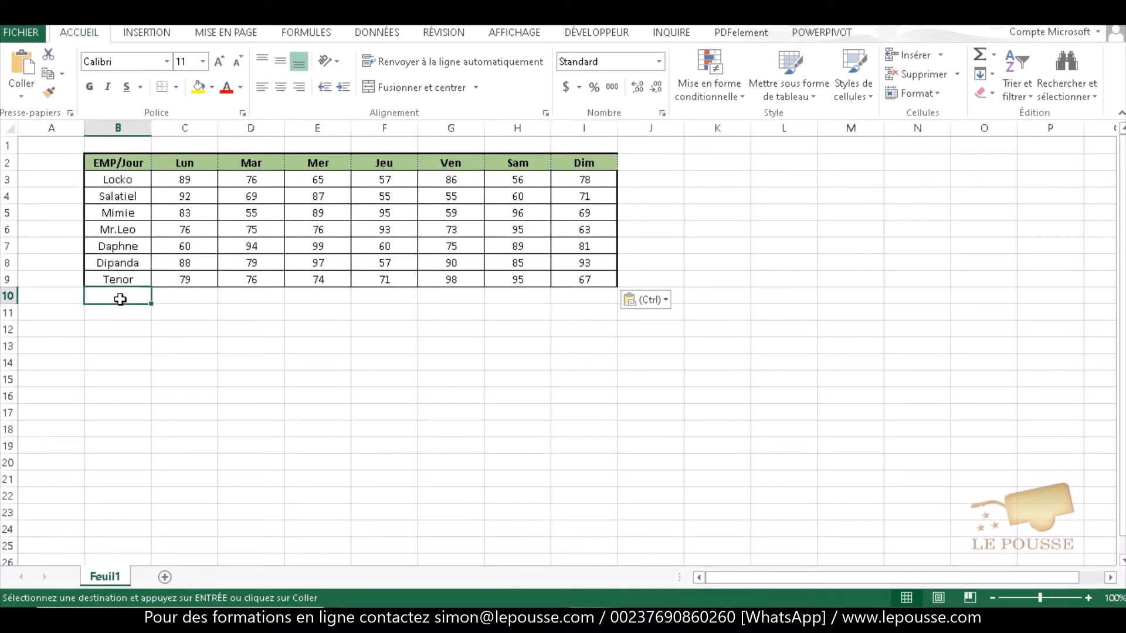
pyautogui.write('TOTA')
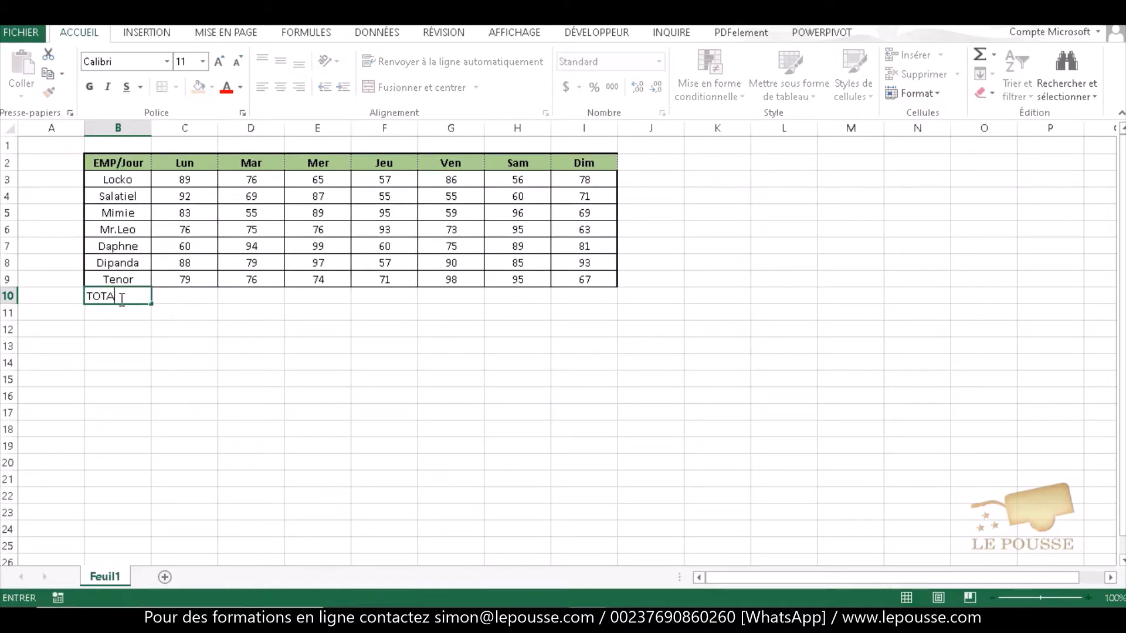
pyautogui.write('L')
pyautogui.press('Tab')
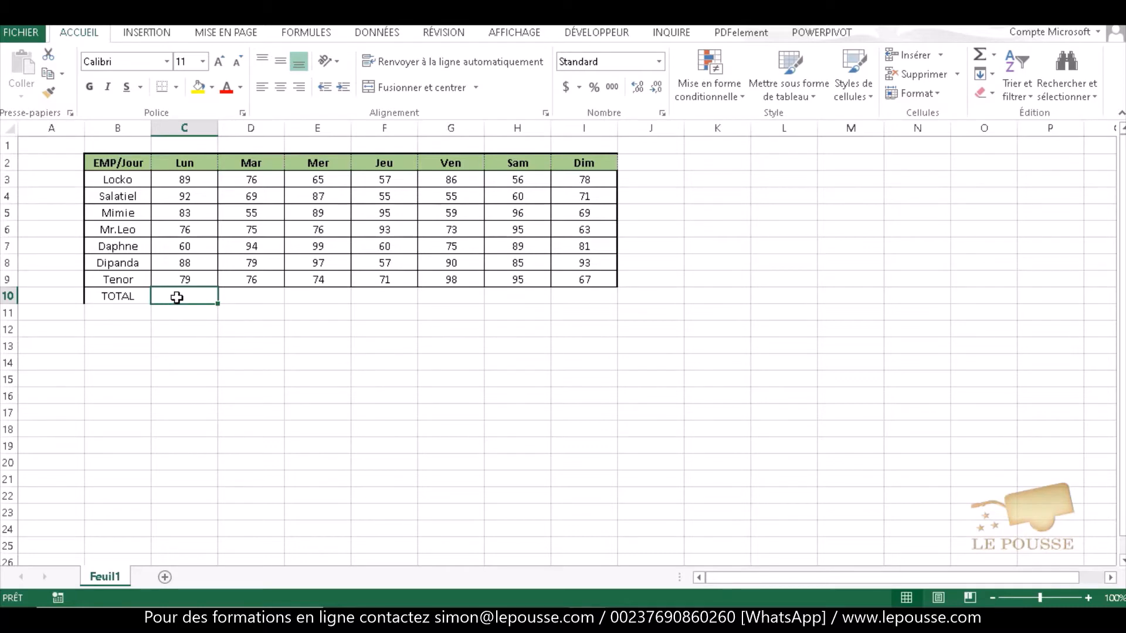
pyautogui.hotkey('alt', '=')
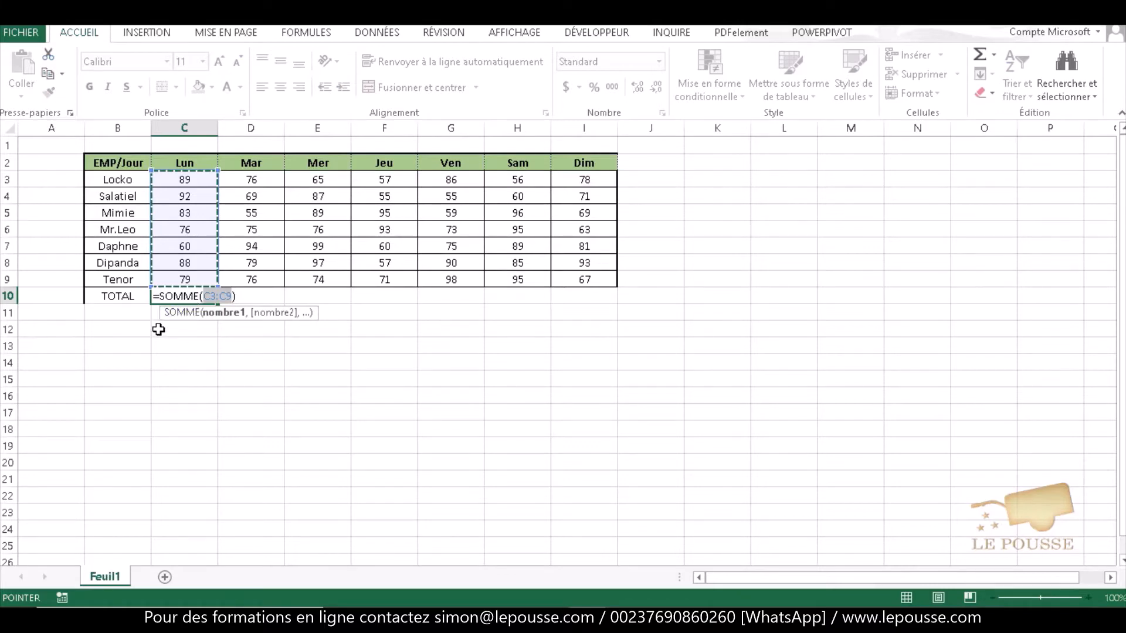
pyautogui.press('Return')
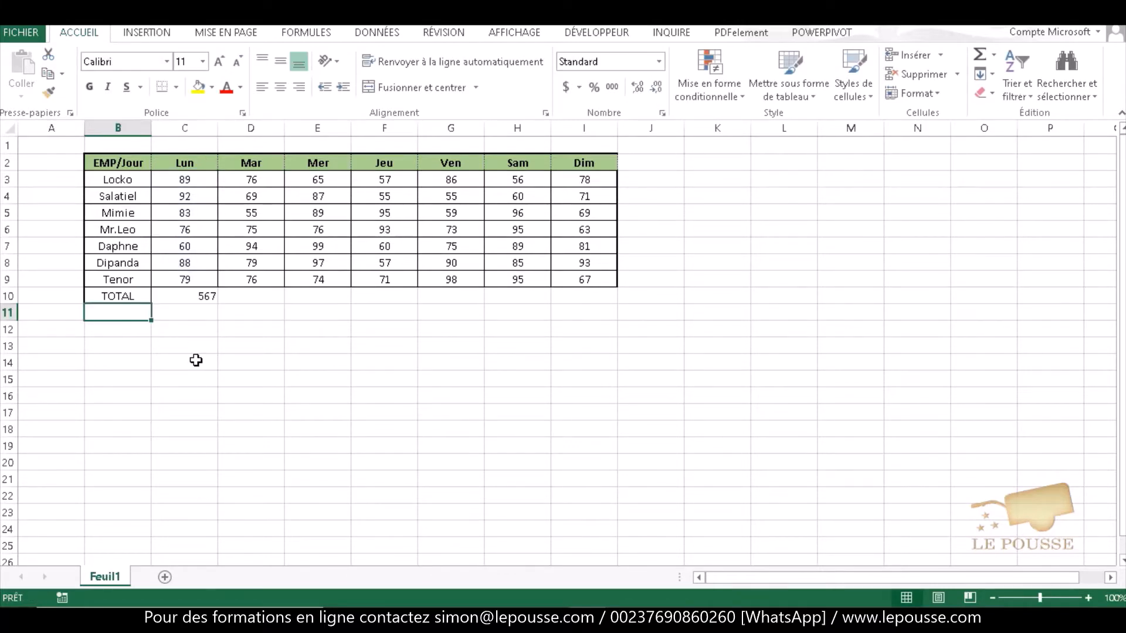
# Step: Extend the Lun total formula across row 10 through Dim, and centre the totals horizontally and vertically
pyautogui.click(193, 297)
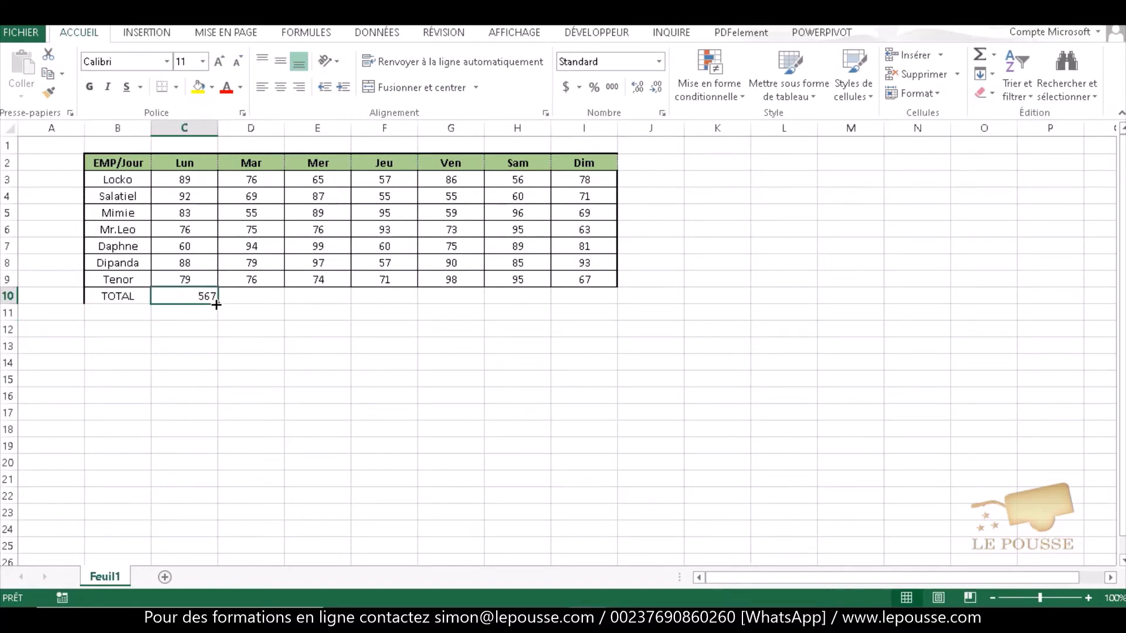
pyautogui.moveTo(218, 305); pyautogui.dragTo(609, 295)
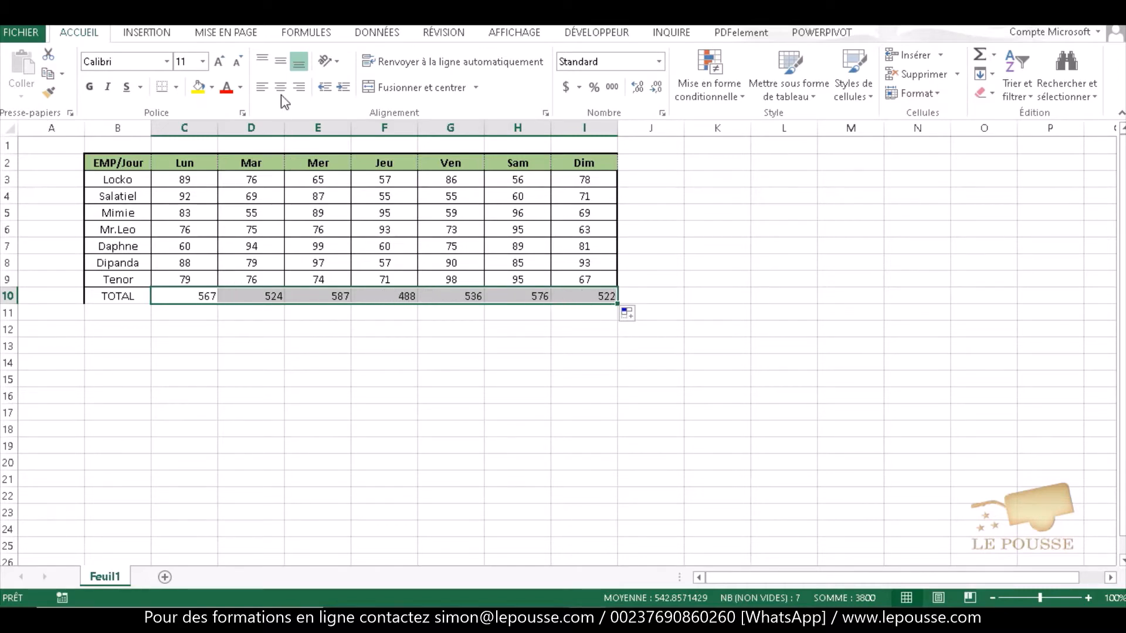
pyautogui.click(281, 87)
pyautogui.click(281, 61)
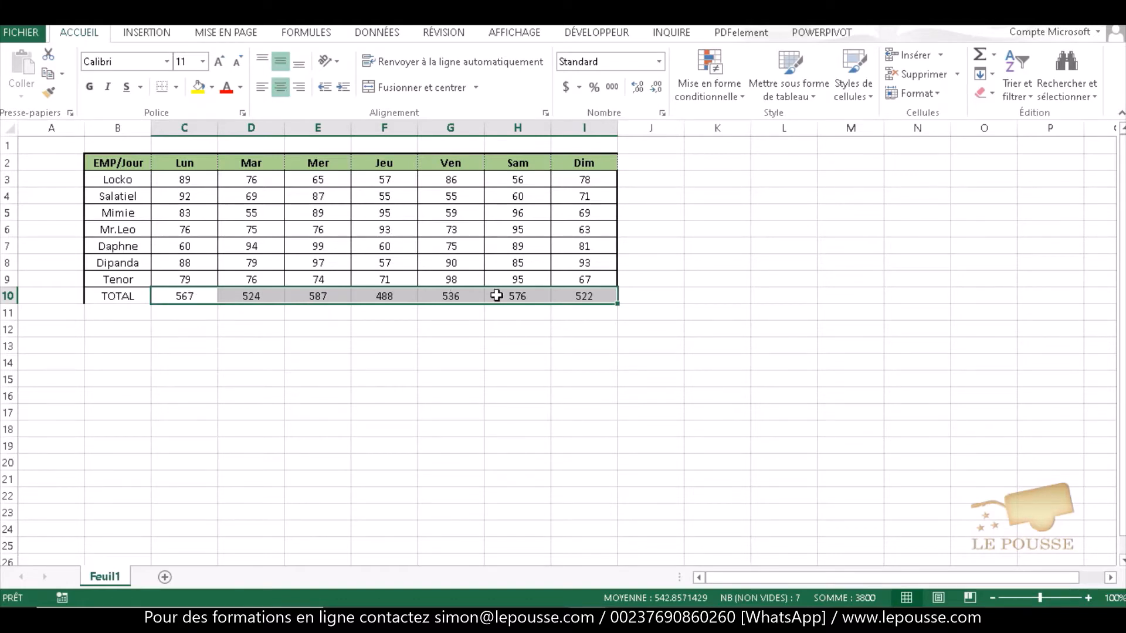
# Step: Add the column heading "Sparkline 1" in cell J2, beside Dim
pyautogui.click(636, 168)
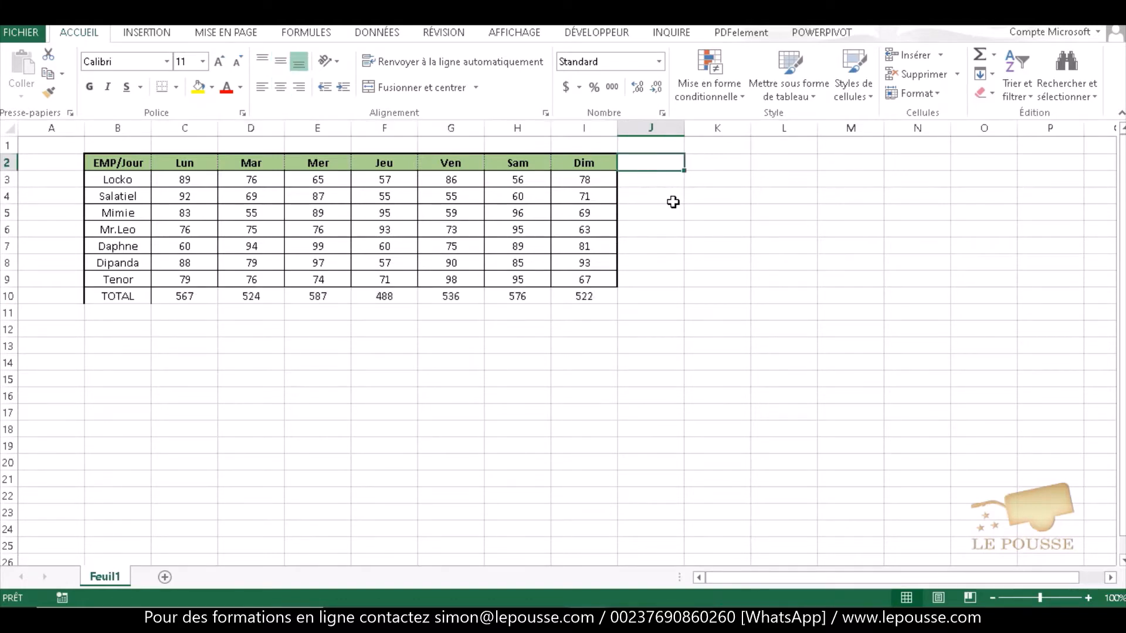
pyautogui.write('Sparkline 1')
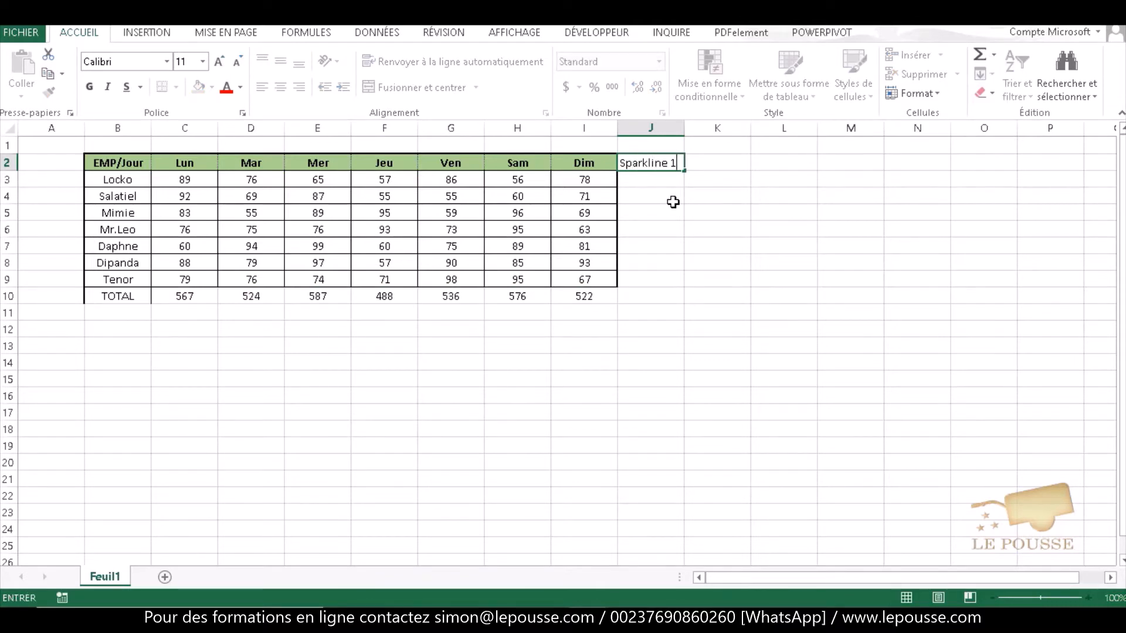
pyautogui.press('Return')
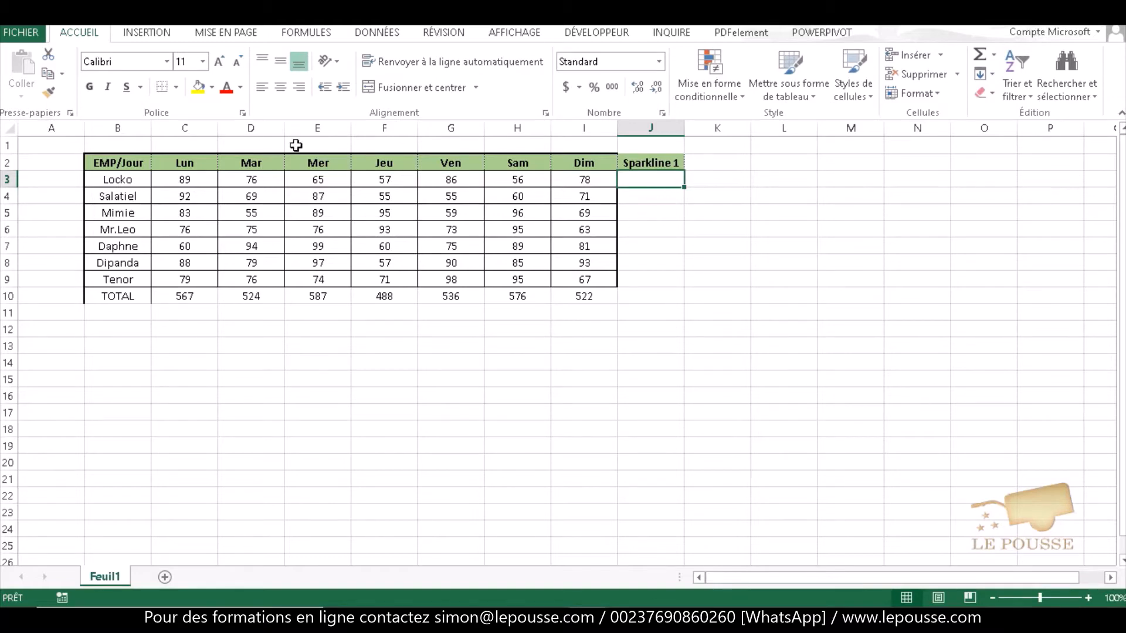
# Step: Insert a line sparkline in J3 using the data range C3:I3, and fill it down through J10
pyautogui.click(142, 33)
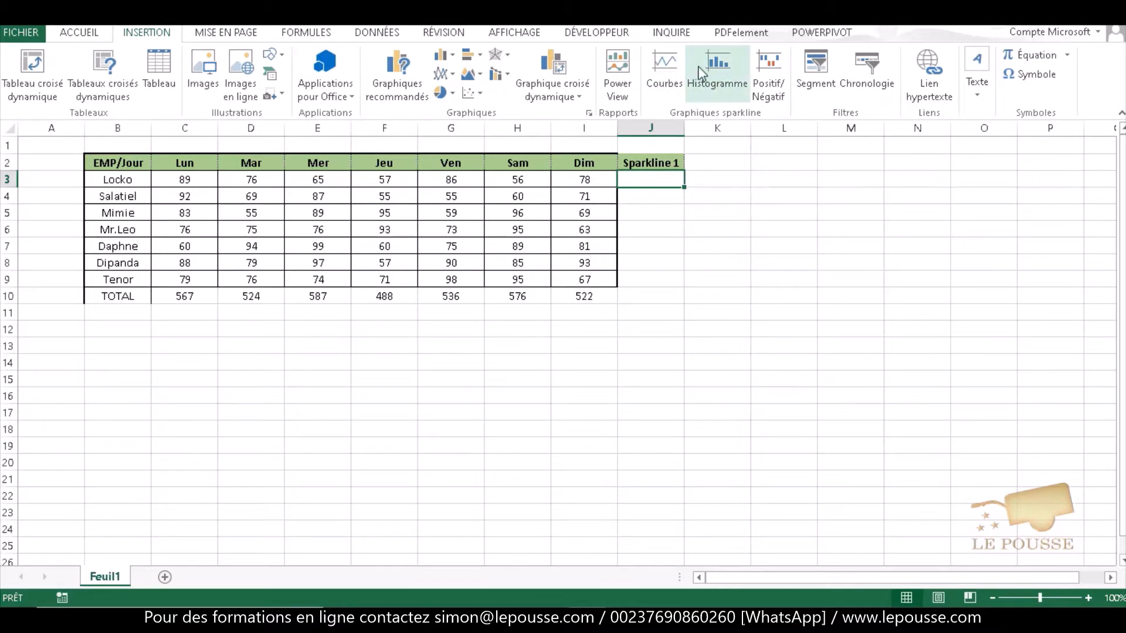
pyautogui.click(663, 67)
pyautogui.moveTo(509, 257); pyautogui.dragTo(849, 183)
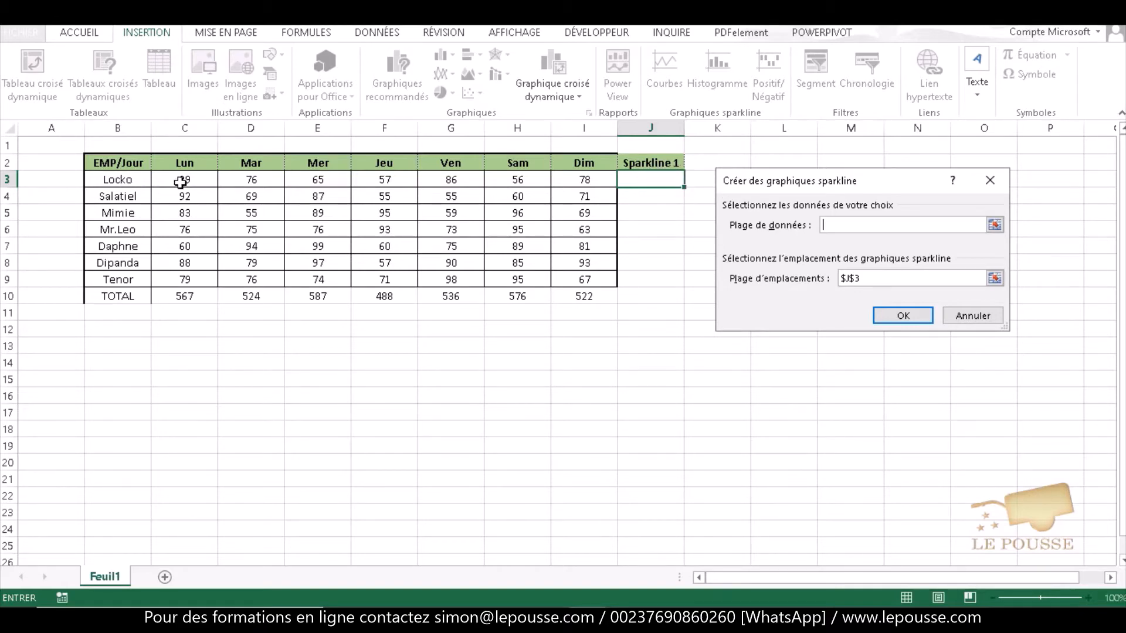
pyautogui.moveTo(182, 180); pyautogui.dragTo(586, 178)
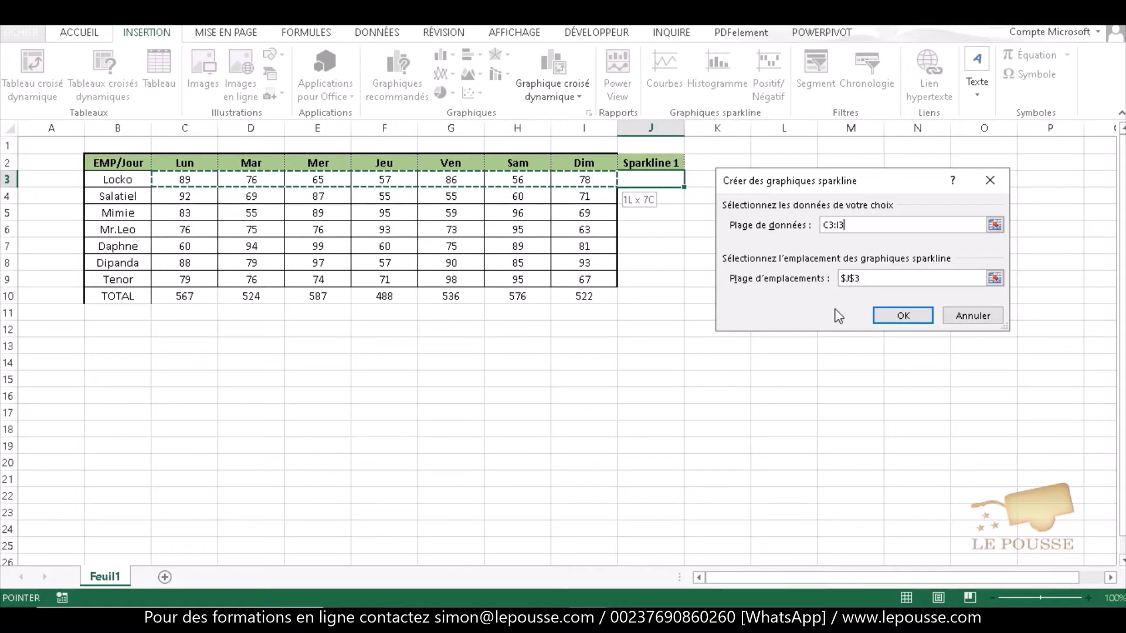
pyautogui.click(903, 317)
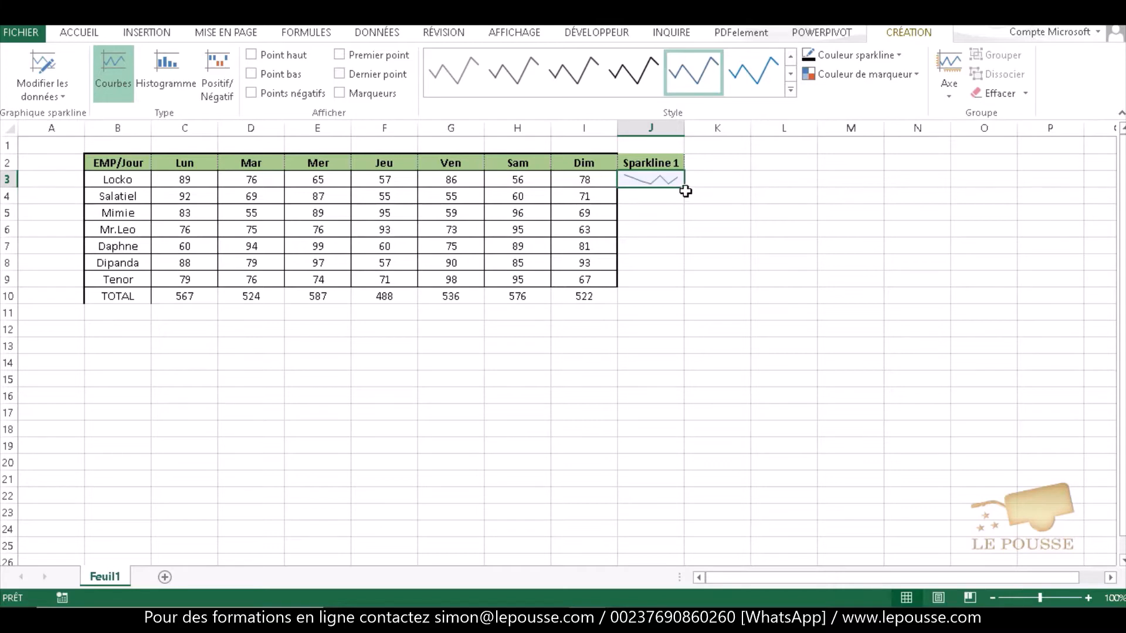
pyautogui.moveTo(687, 191); pyautogui.dragTo(680, 299)
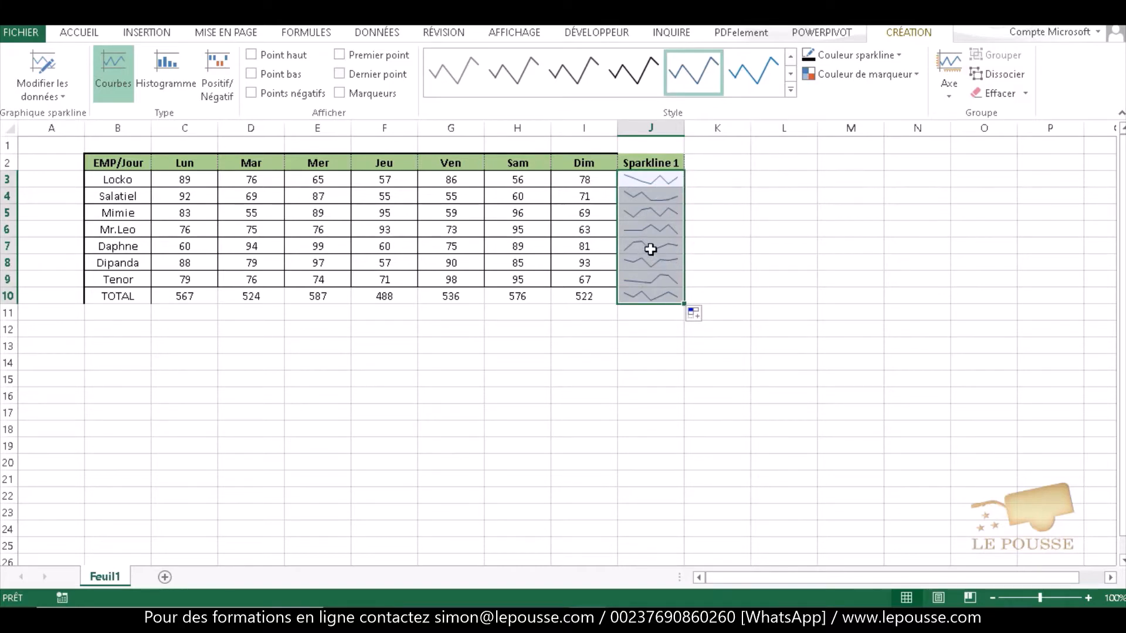
# Step: Add the column heading "Sparkline 2" in cell K2
pyautogui.click(717, 161)
pyautogui.write('S')
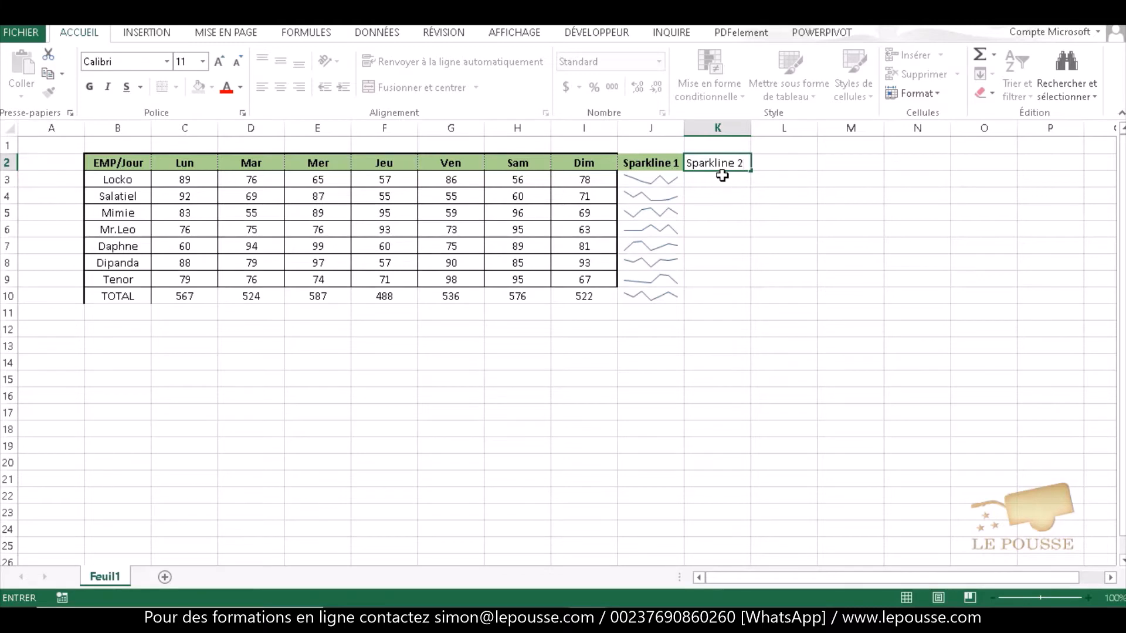
pyautogui.write('parkline 2')
pyautogui.press('Return')
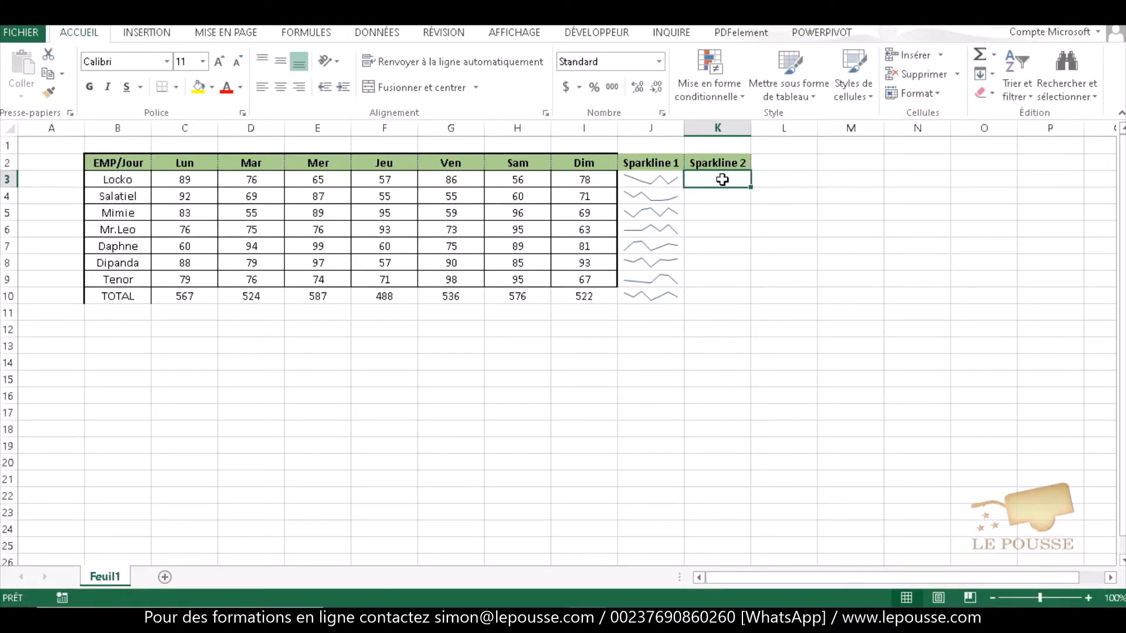
# Step: Insert a column (Histogramme) sparkline in K3 using the data range C3:I3, and fill it down through K10
pyautogui.click(145, 34)
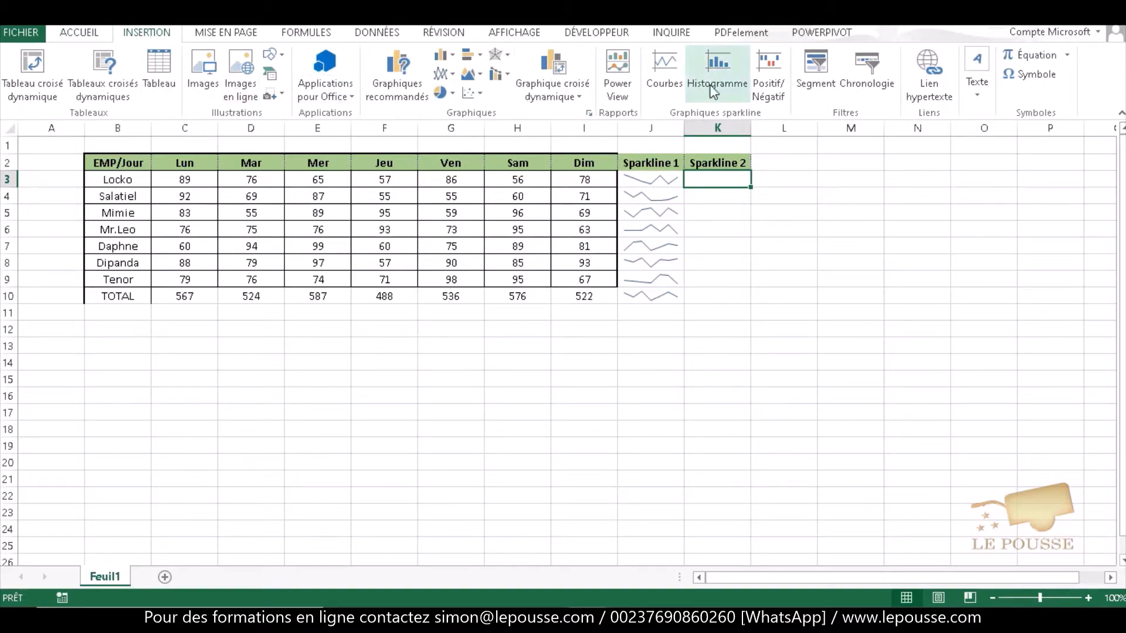
pyautogui.click(720, 69)
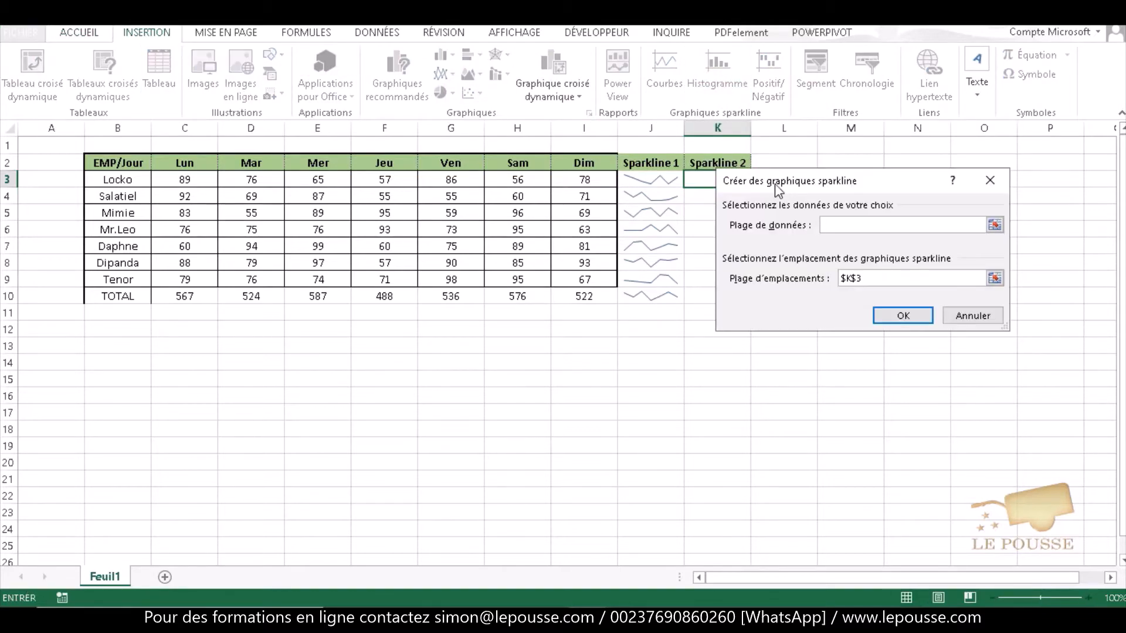
pyautogui.moveTo(786, 186); pyautogui.dragTo(562, 286)
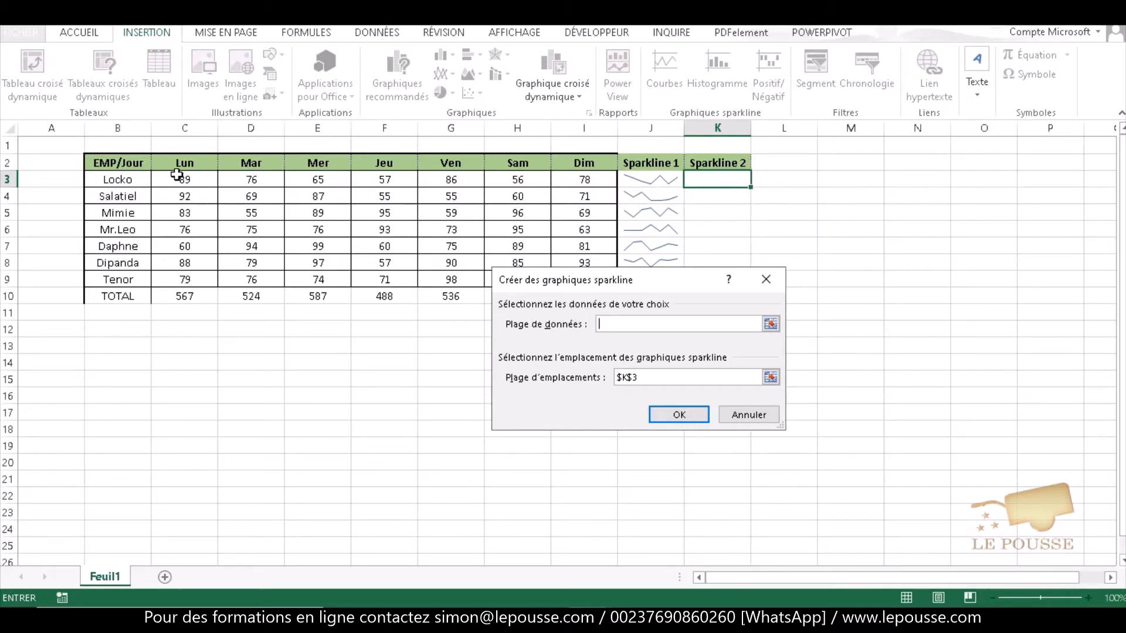
pyautogui.moveTo(175, 178); pyautogui.dragTo(582, 180)
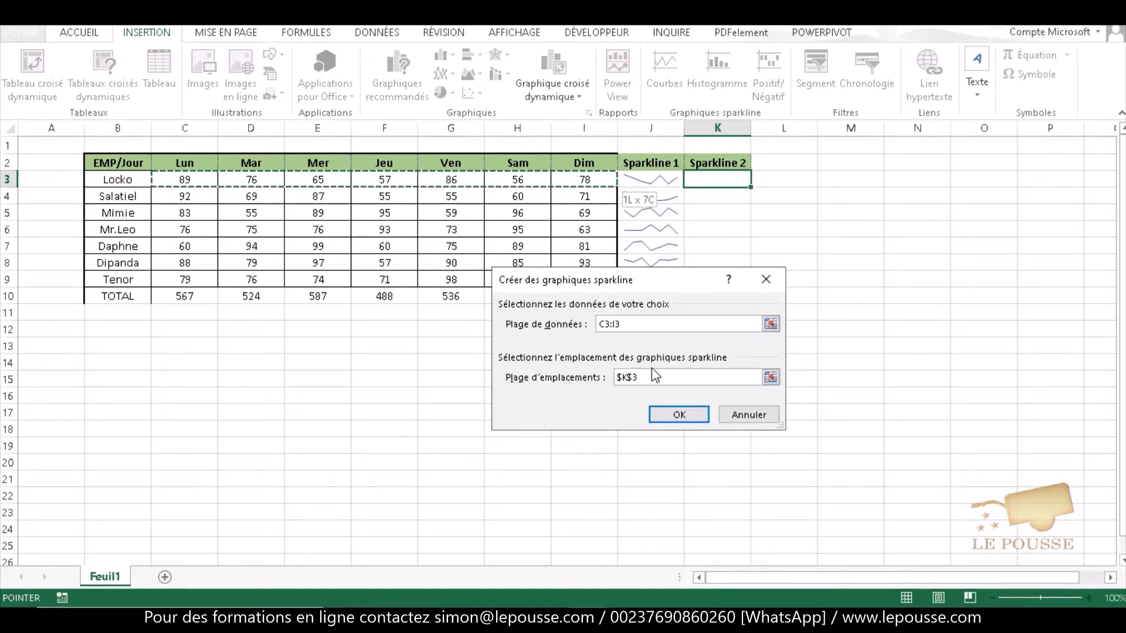
pyautogui.click(678, 415)
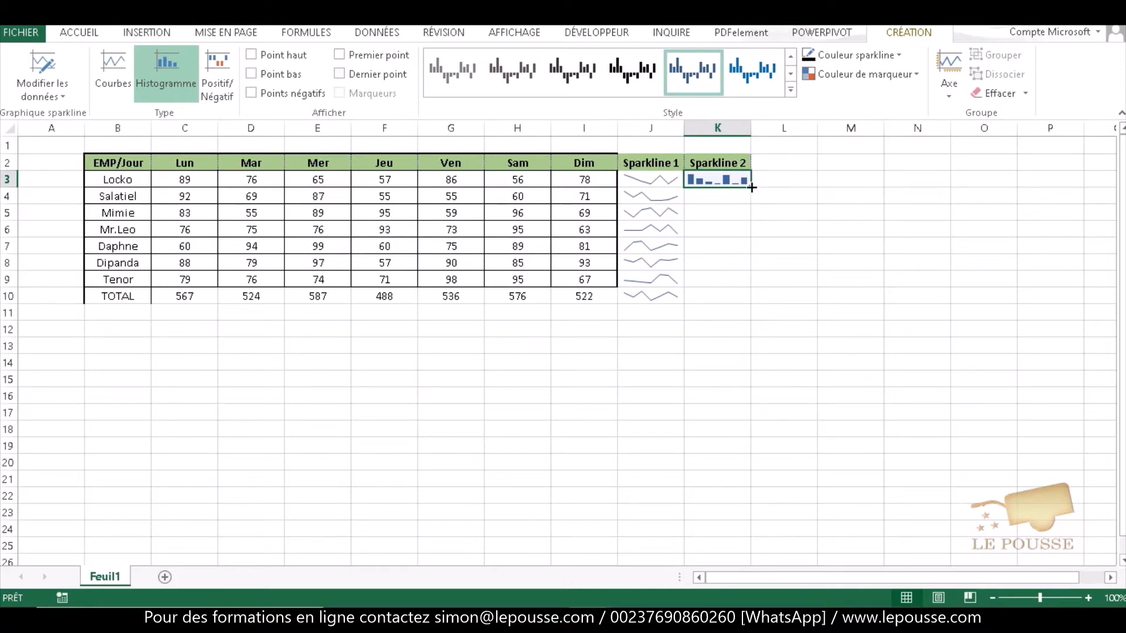
pyautogui.moveTo(752, 188); pyautogui.dragTo(751, 303)
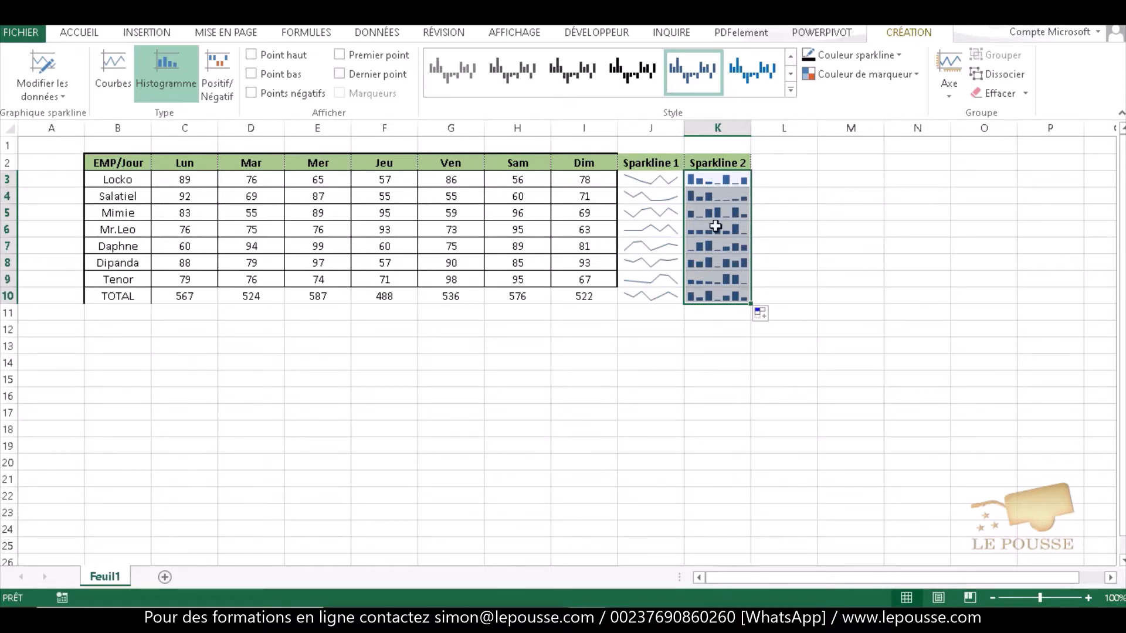
pyautogui.click(824, 229)
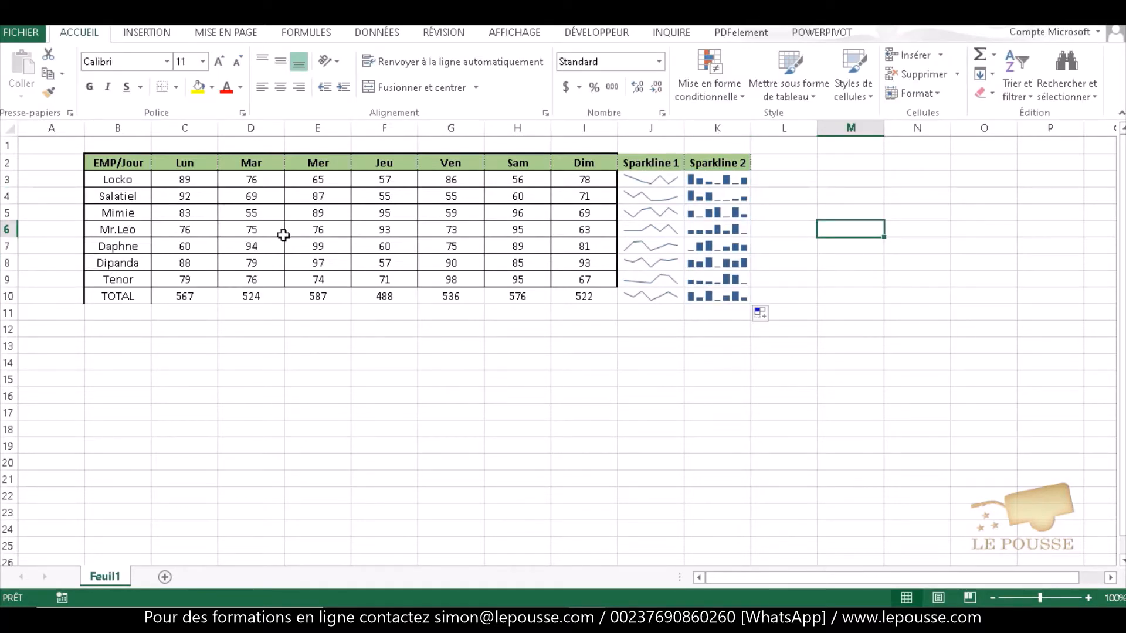
# Step: Shade the TOTAL row from B10 to K10 light blue and make its text bold
pyautogui.moveTo(117, 296); pyautogui.dragTo(707, 296)
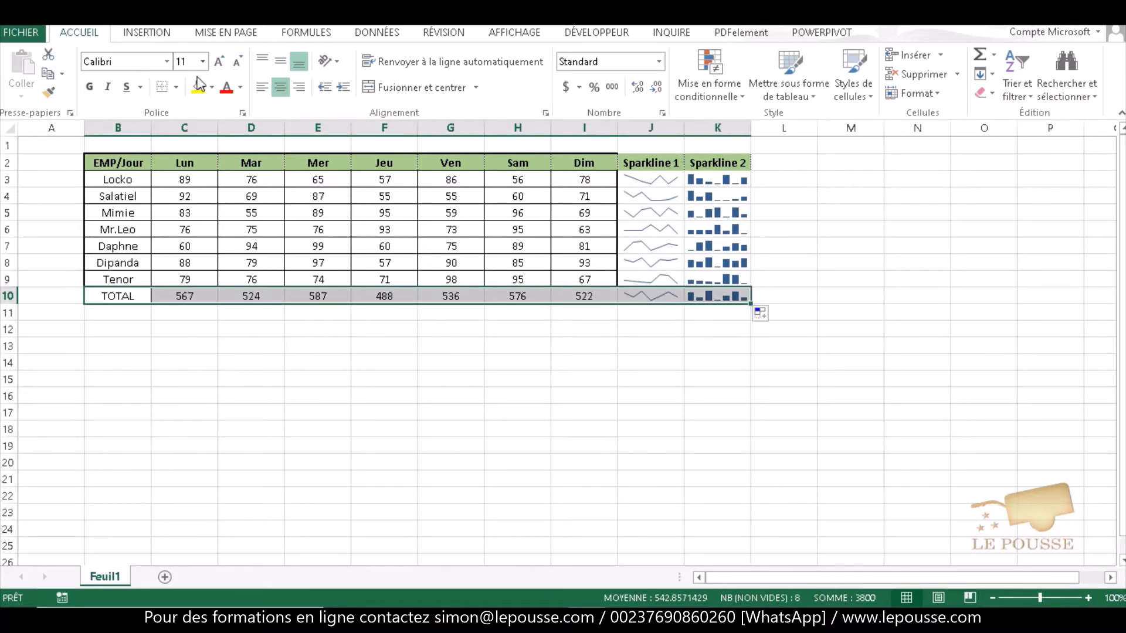
pyautogui.click(212, 87)
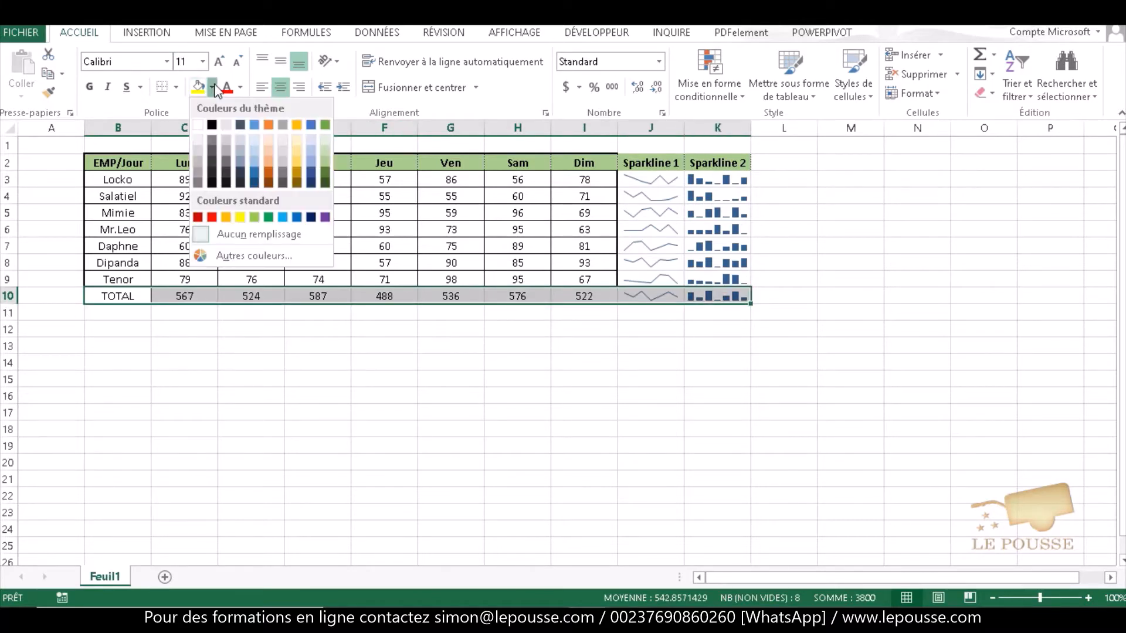
pyautogui.click(256, 172)
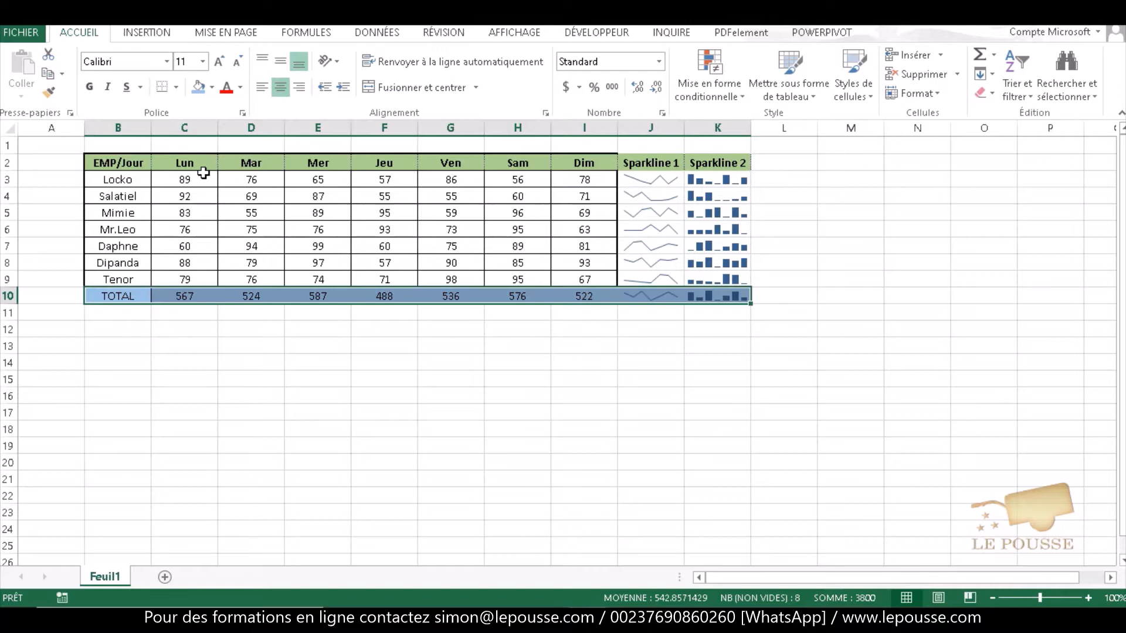
pyautogui.click(90, 87)
pyautogui.click(280, 249)
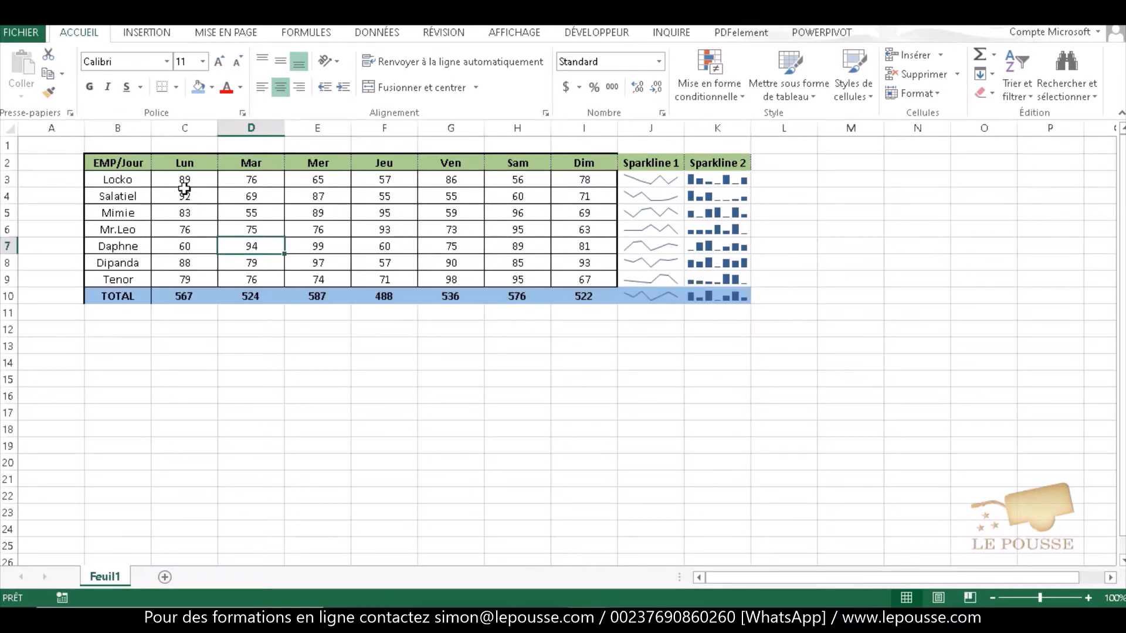
# Step: Apply a thick box border around the whole table, B2:K10
pyautogui.moveTo(121, 157); pyautogui.dragTo(711, 294)
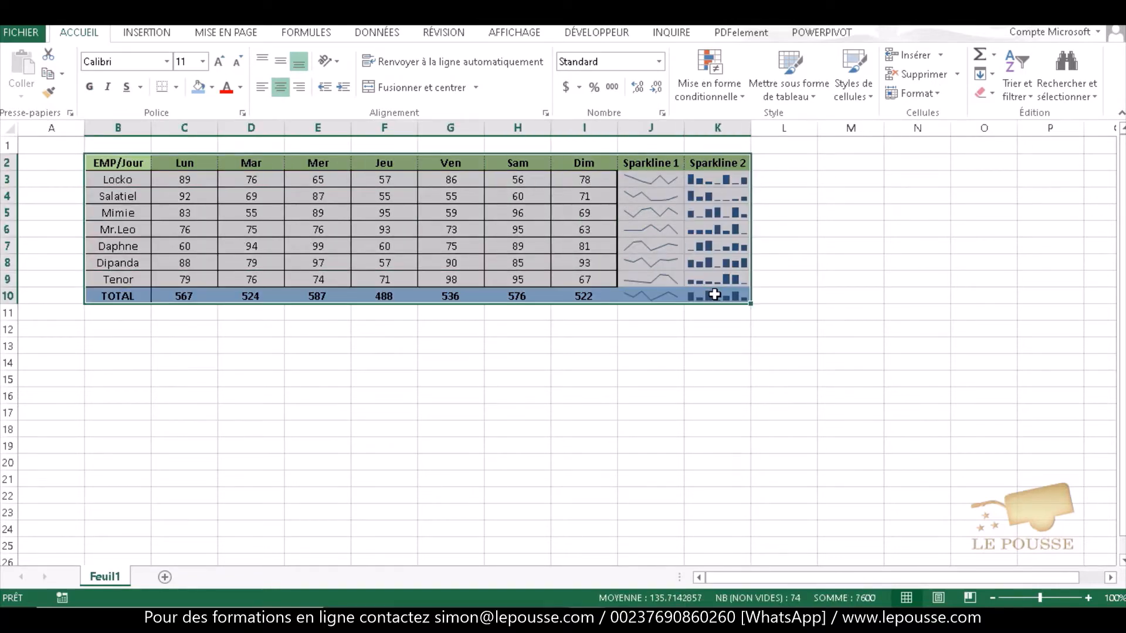
pyautogui.click(176, 87)
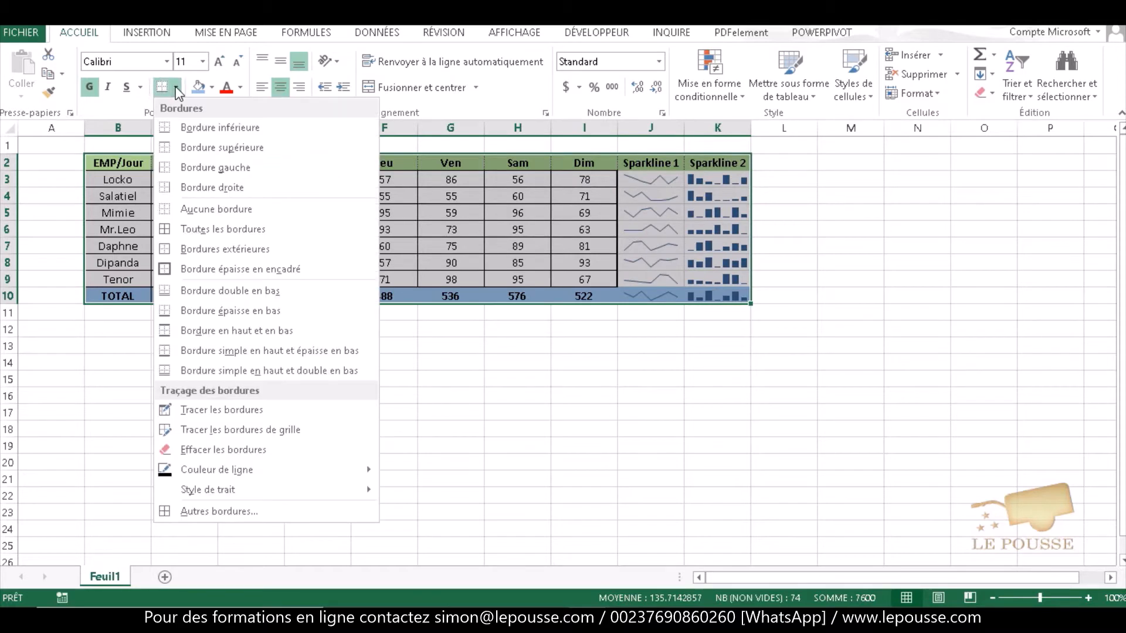
pyautogui.click(191, 271)
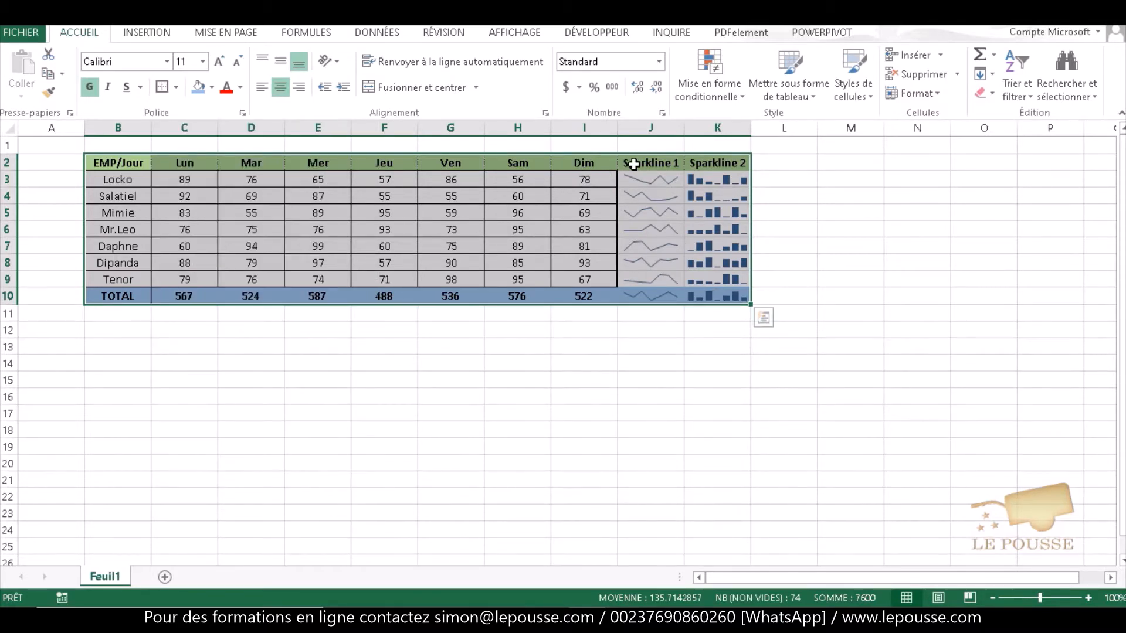
# Step: Apply the thick box border around the sparkline columns J2:K10, and widen columns J and K
pyautogui.moveTo(626, 162); pyautogui.dragTo(698, 291)
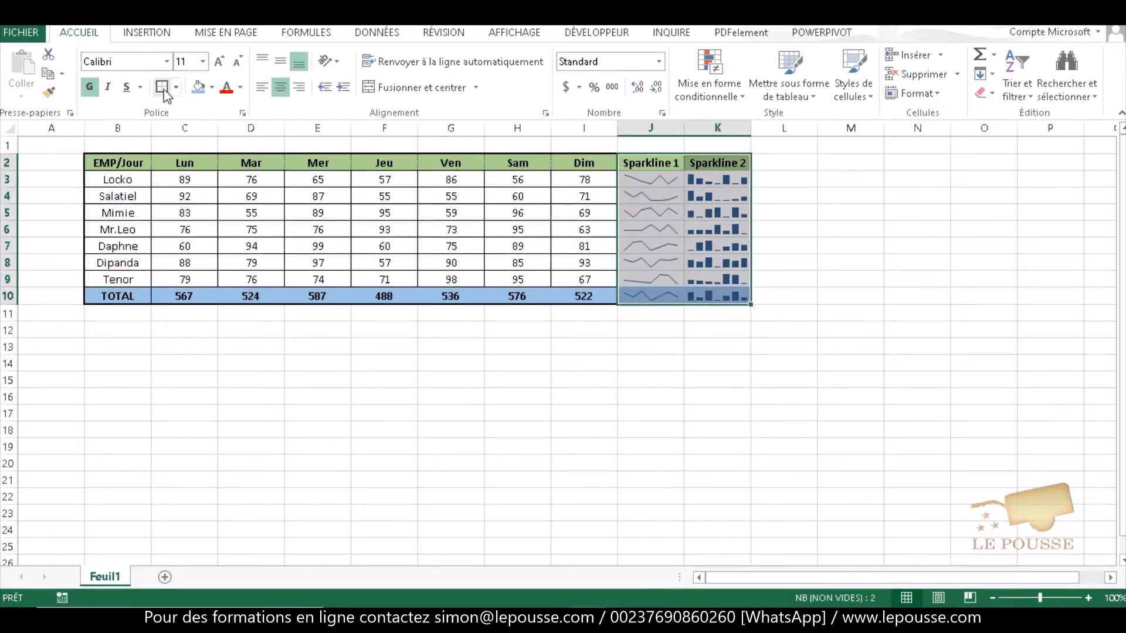
pyautogui.click(662, 229)
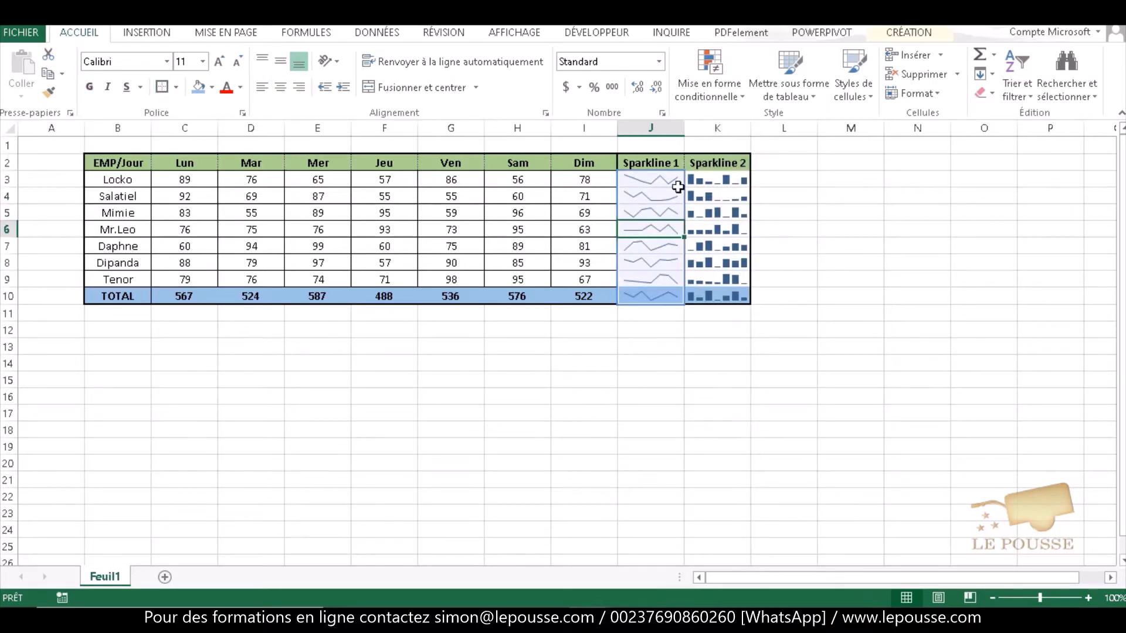
pyautogui.moveTo(689, 135); pyautogui.dragTo(797, 130)
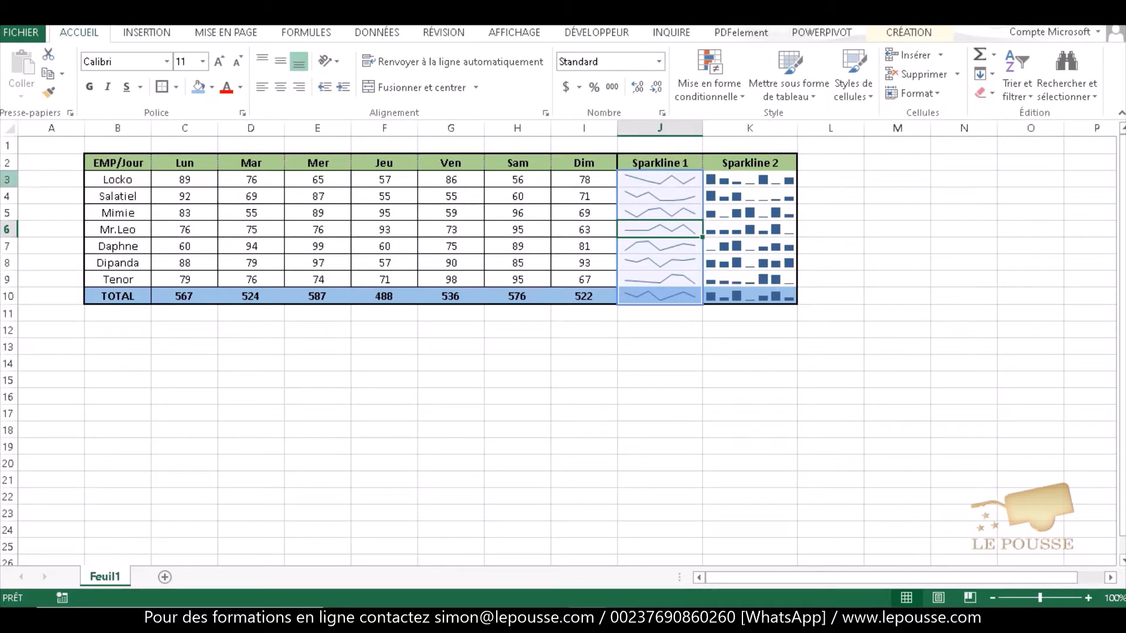
# Step: Increase the height of table rows 2 to 10 evenly so the sparklines are drawn larger
pyautogui.moveTo(8, 163); pyautogui.dragTo(5, 273)
pyautogui.moveTo(5, 221); pyautogui.dragTo(9, 227)
pyautogui.click(732, 257)
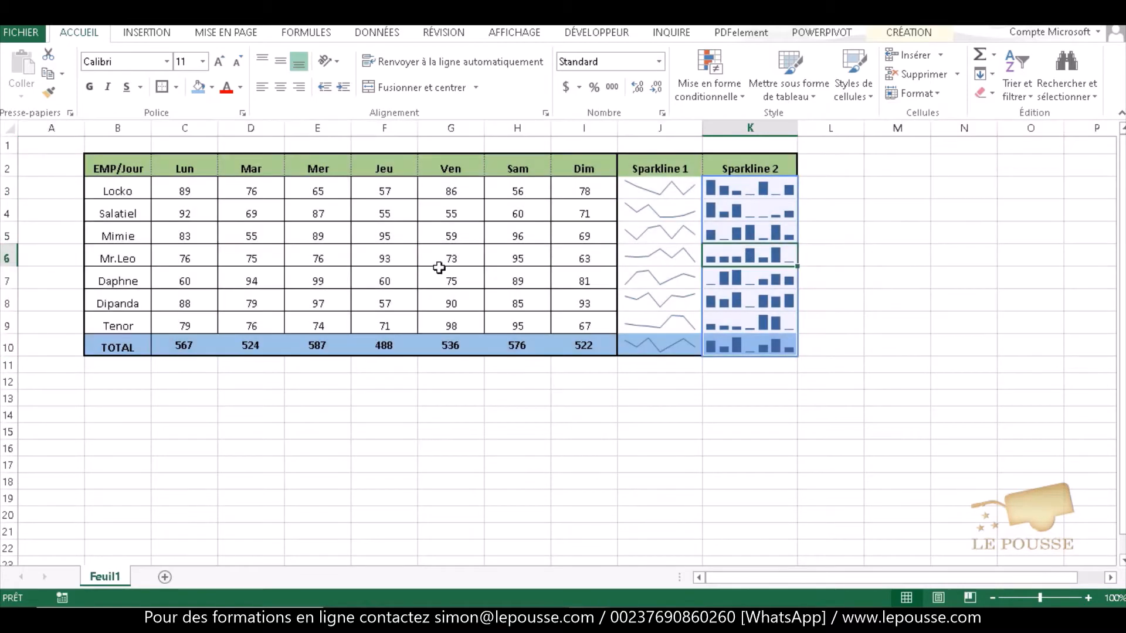
pyautogui.click(867, 229)
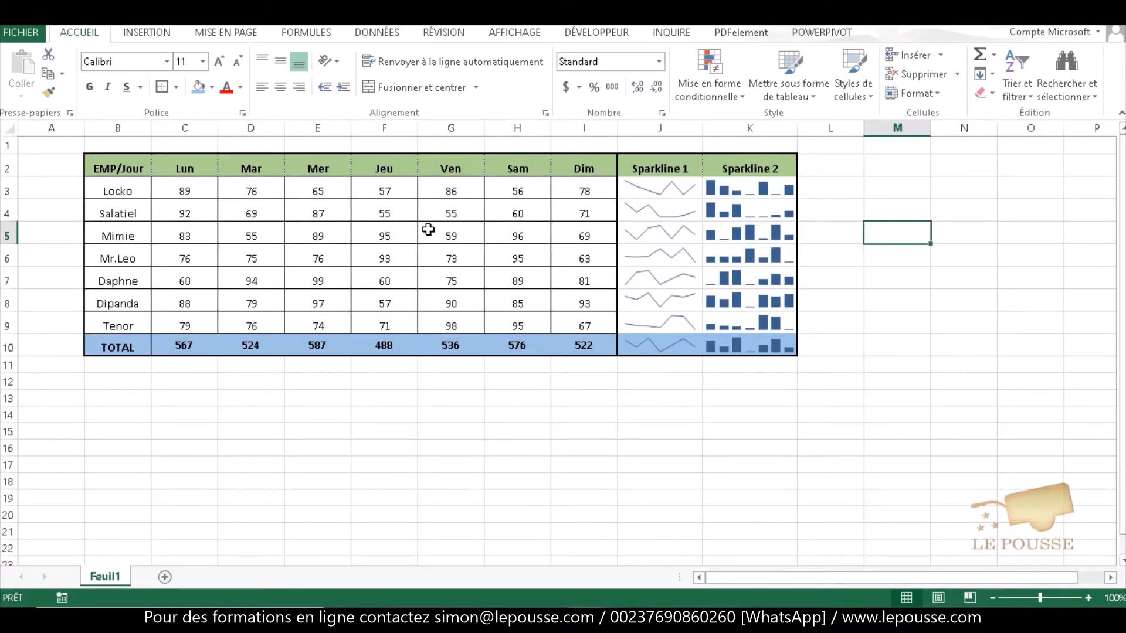
# Step: Enter the label "Choisir un jour" in B12 and widen column B to fit it
pyautogui.click(110, 383)
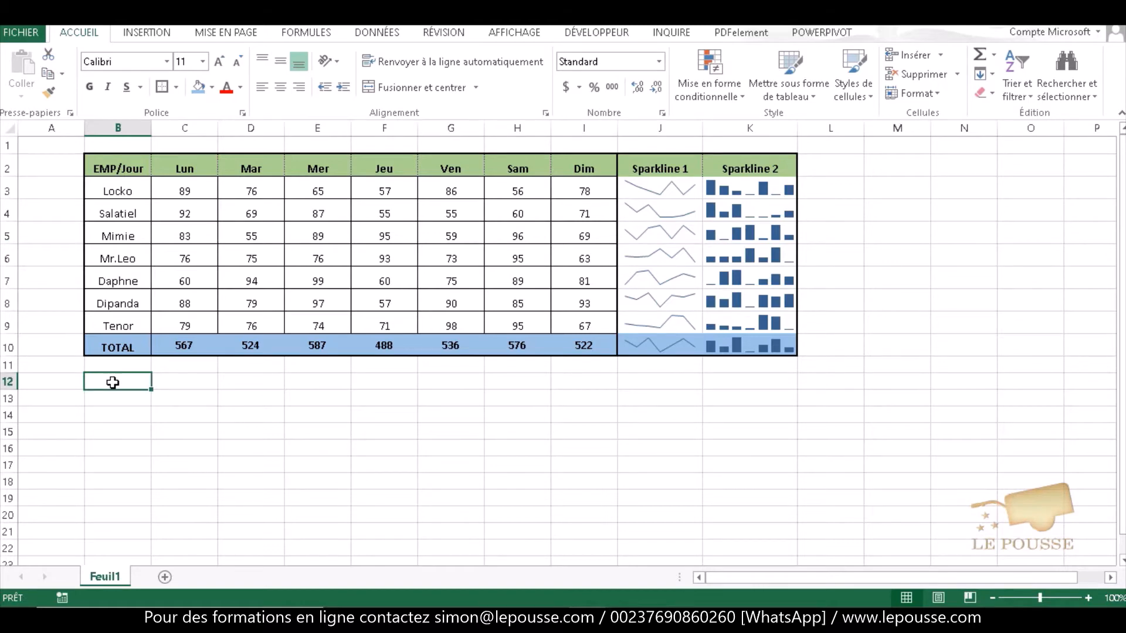
pyautogui.write('Choisir un jour')
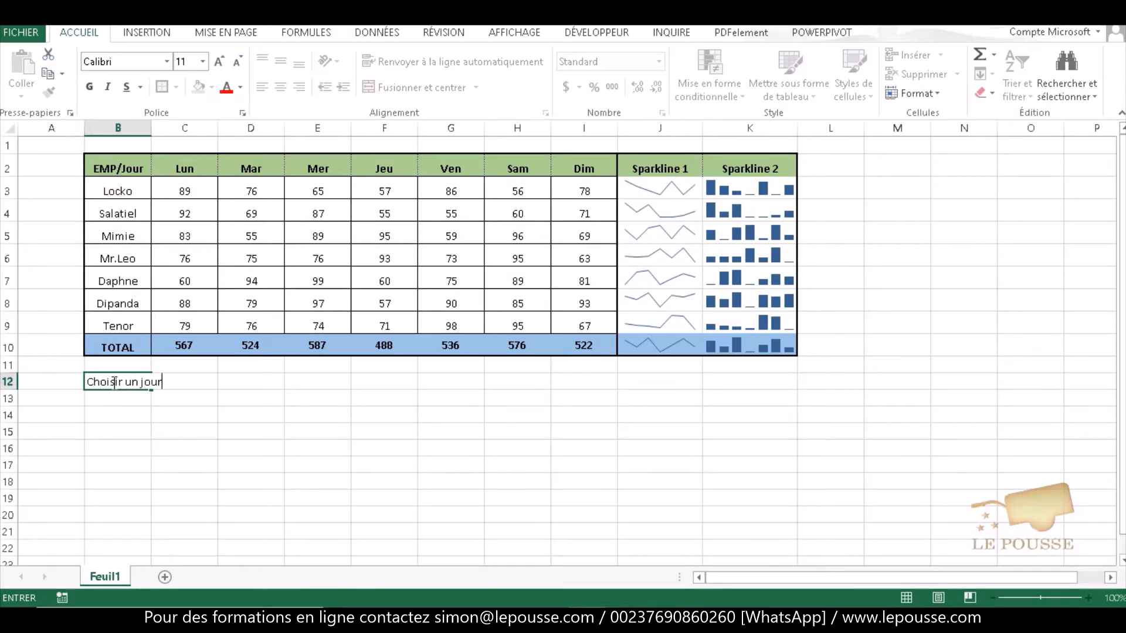
pyautogui.press('Tab')
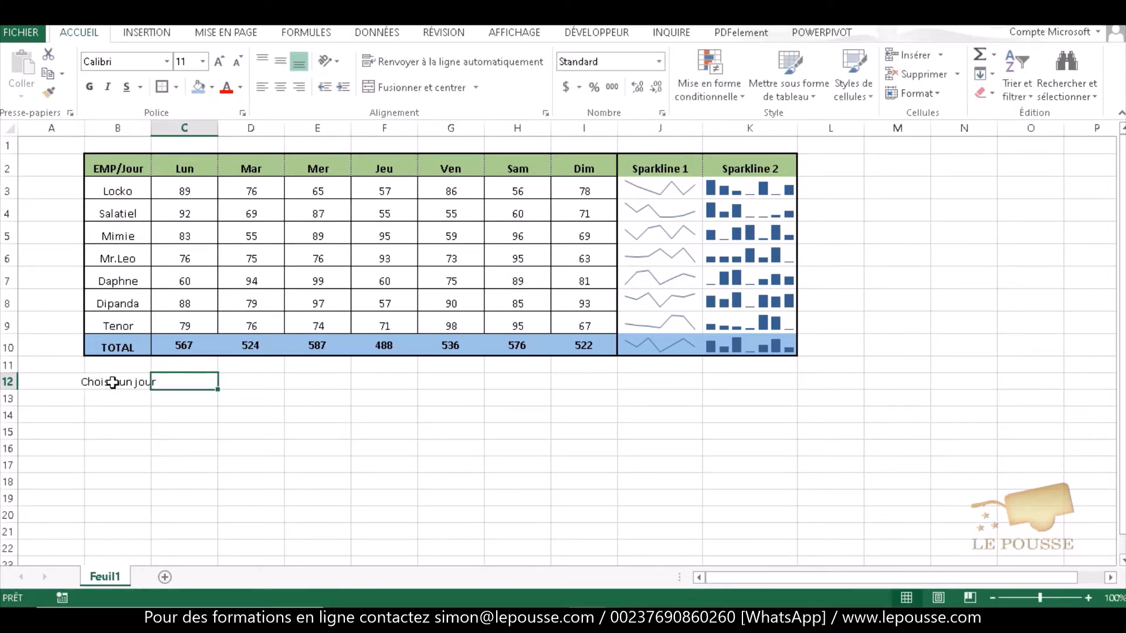
pyautogui.moveTo(148, 128); pyautogui.dragTo(162, 129)
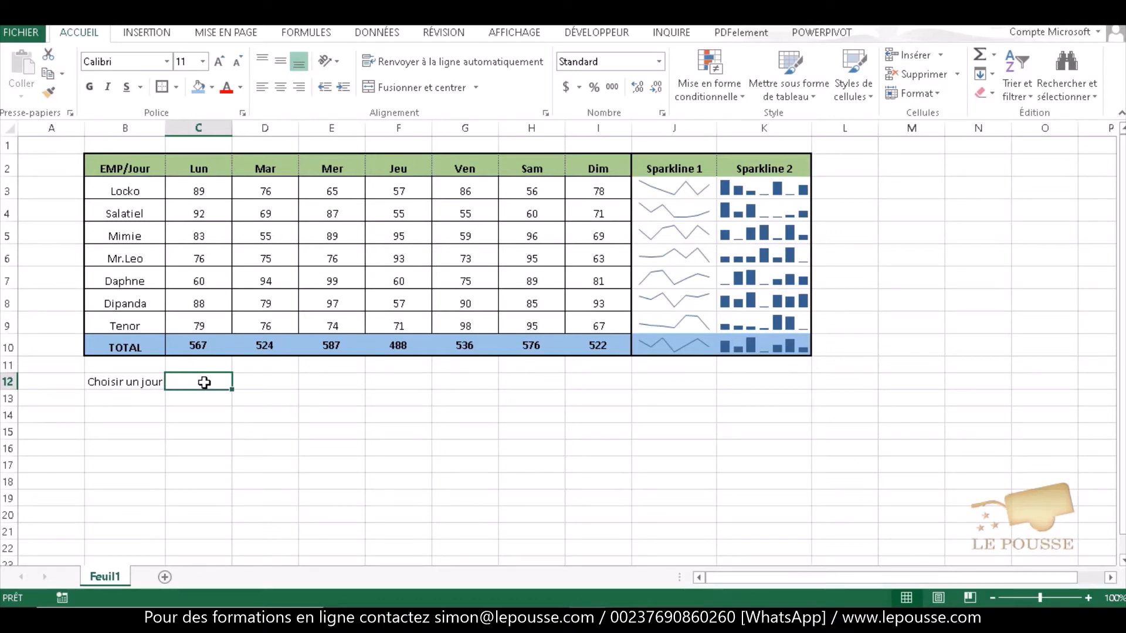
# Step: Add a list data validation (Liste) to C12 with source =$C$2:$I$2, and choose Lun from the resulting drop-down
pyautogui.click(386, 36)
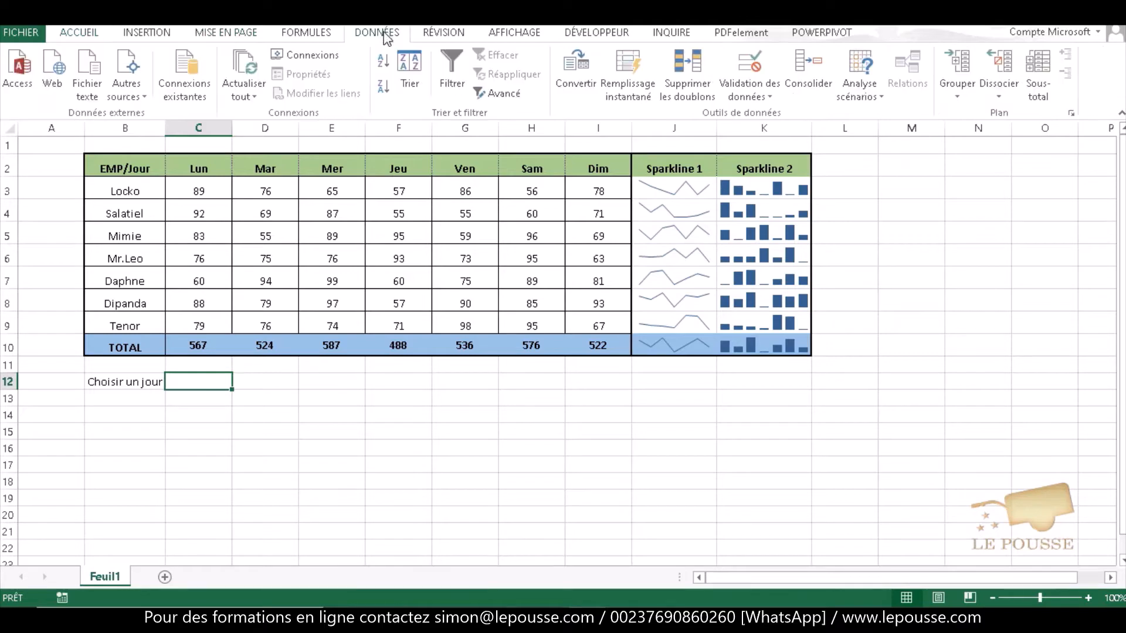
pyautogui.click(752, 69)
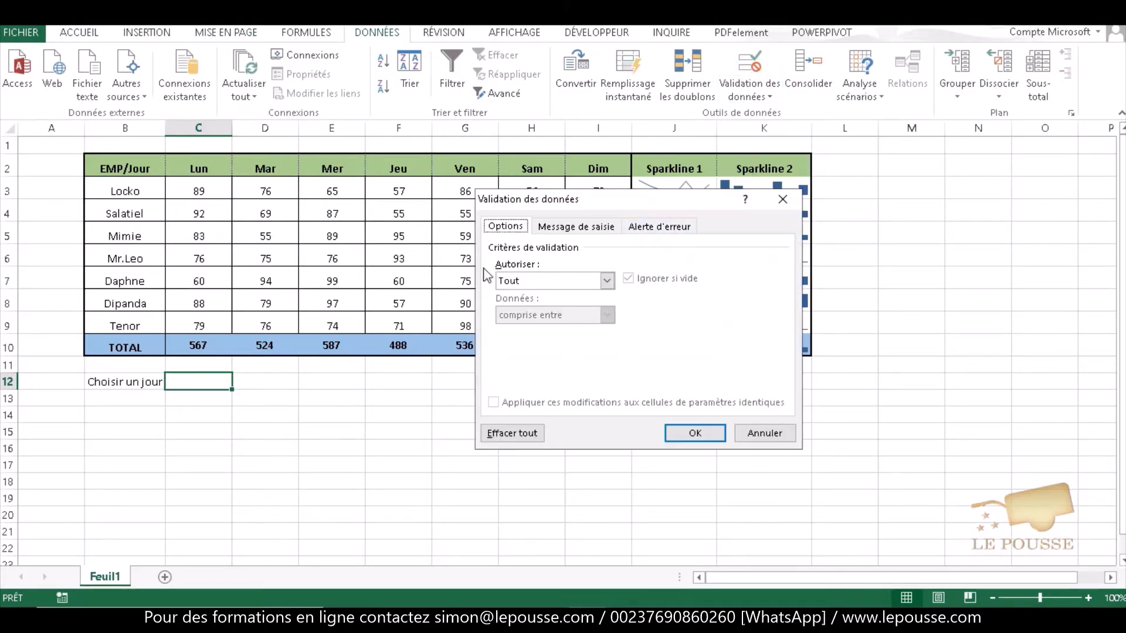
pyautogui.click(607, 281)
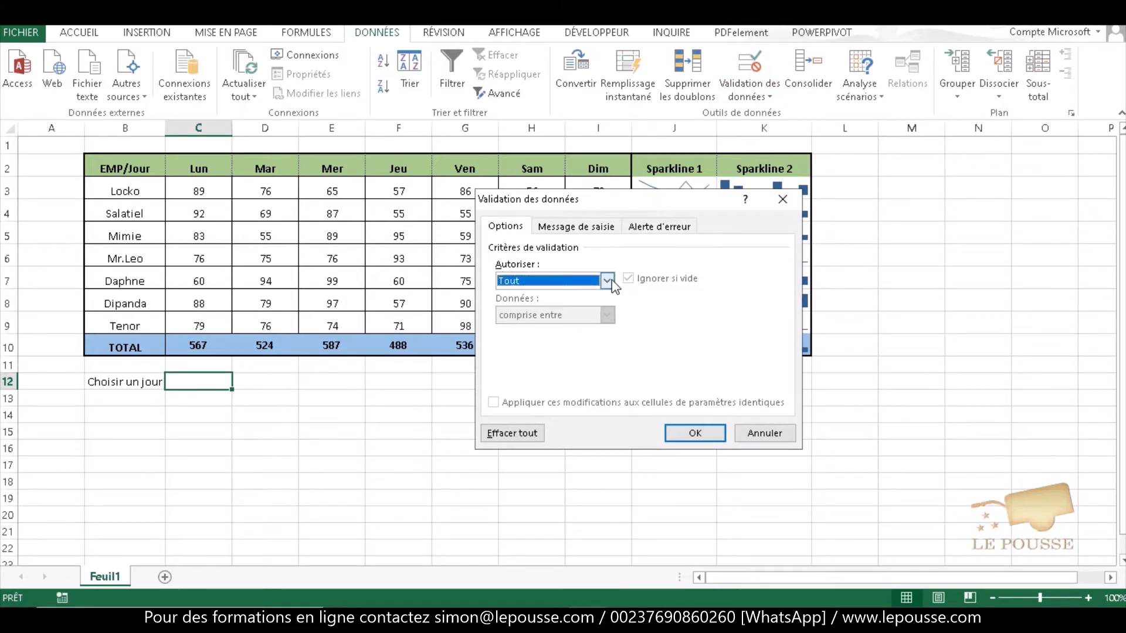
pyautogui.click(557, 329)
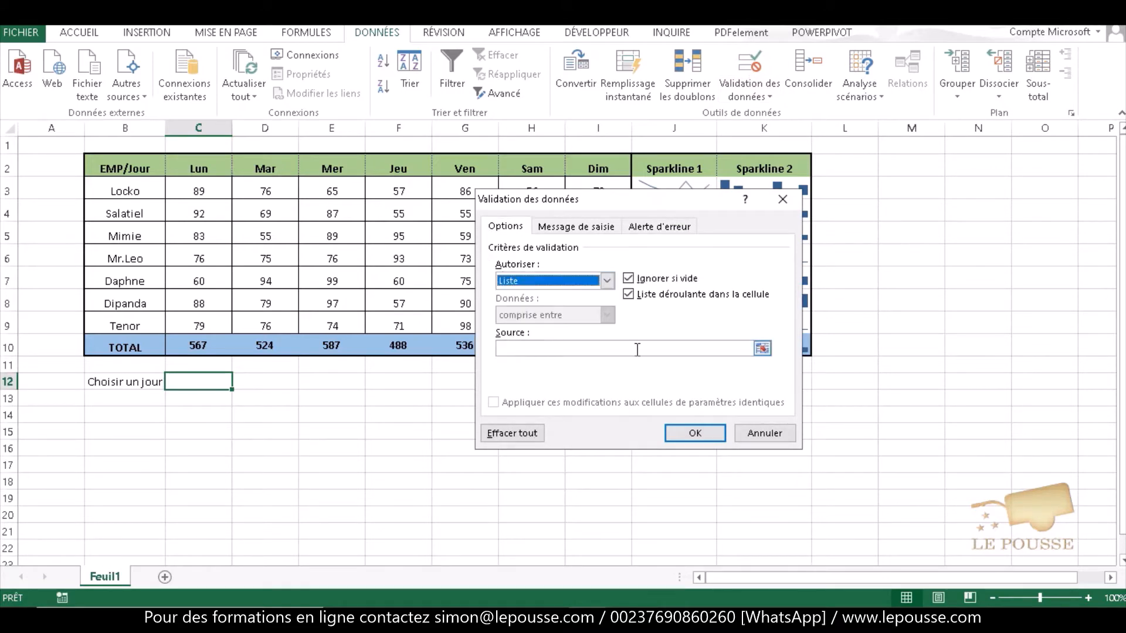
pyautogui.click(762, 349)
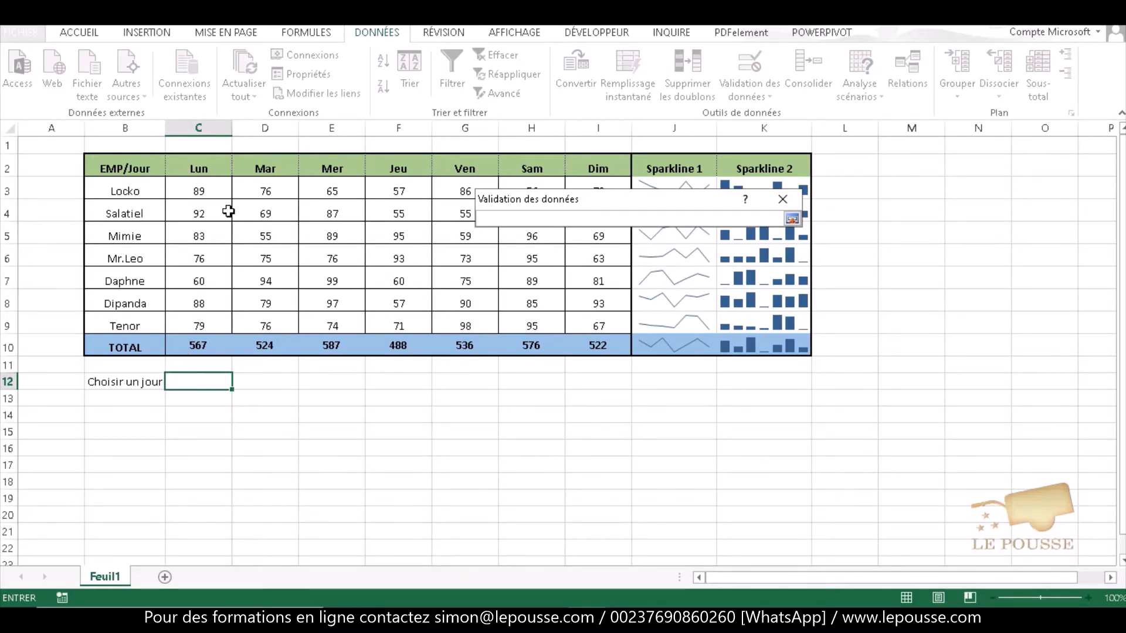
pyautogui.moveTo(192, 167); pyautogui.dragTo(615, 166)
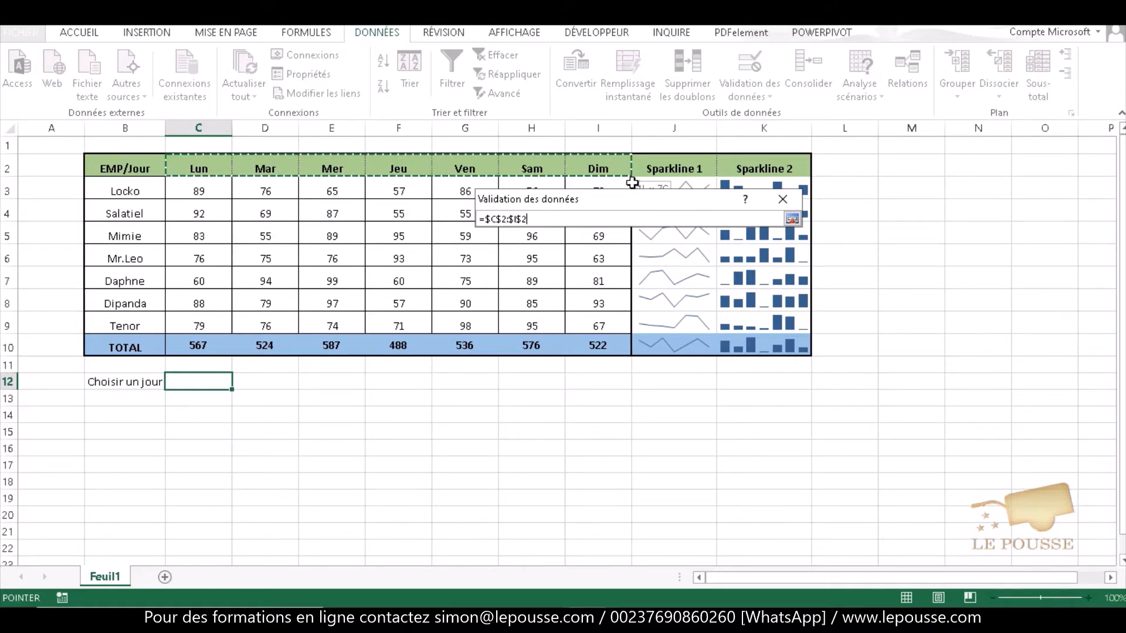
pyautogui.press('Return')
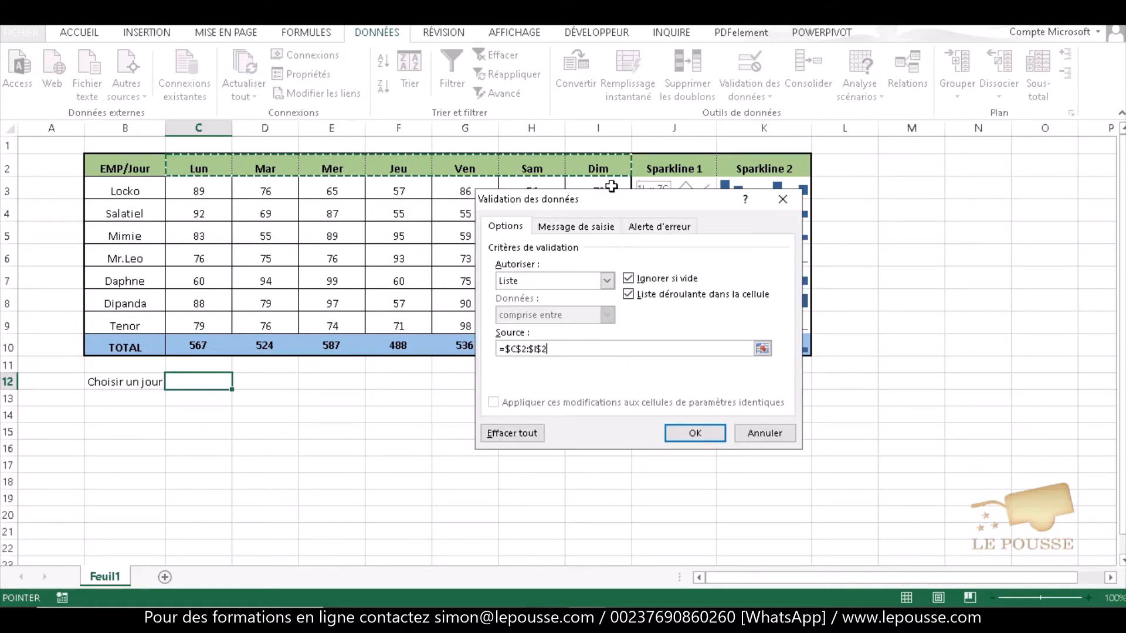
pyautogui.click(696, 433)
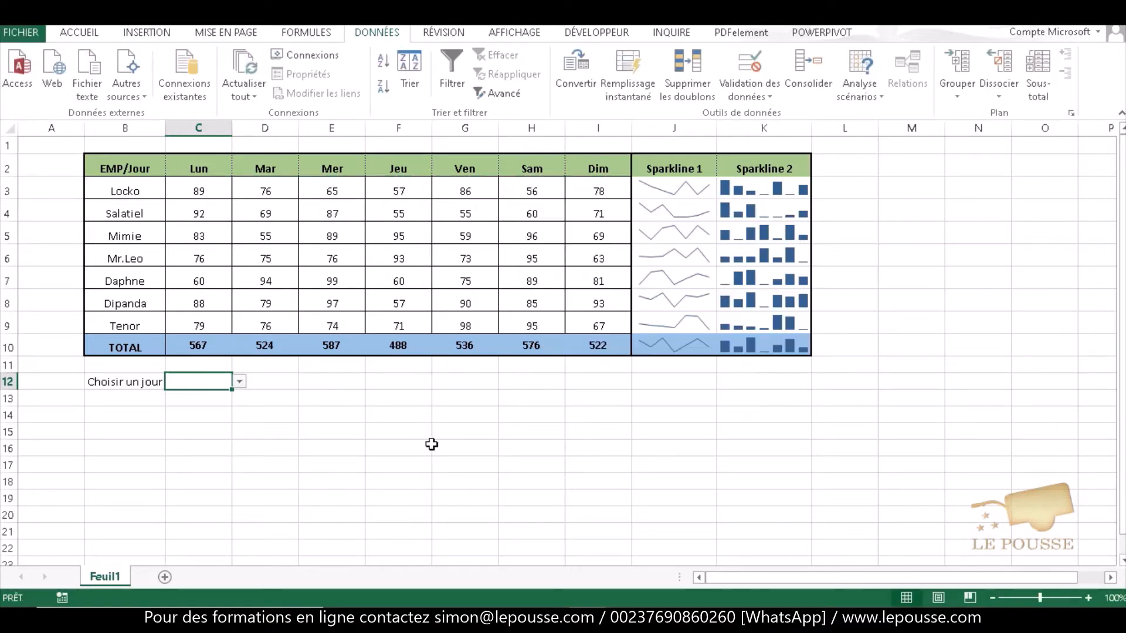
pyautogui.click(239, 382)
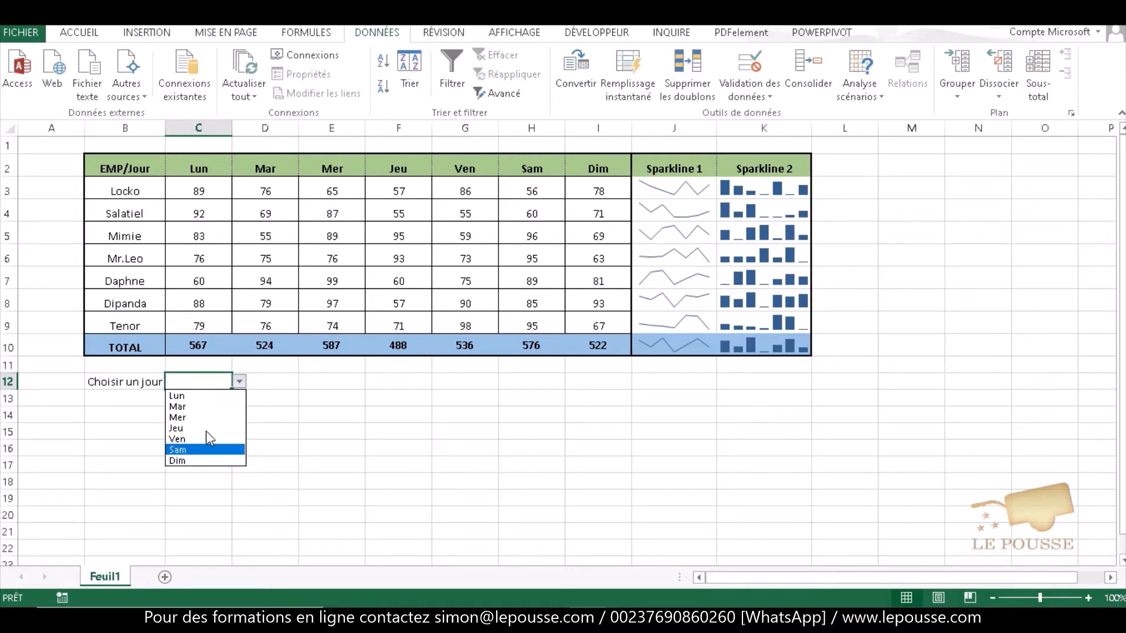
pyautogui.click(205, 398)
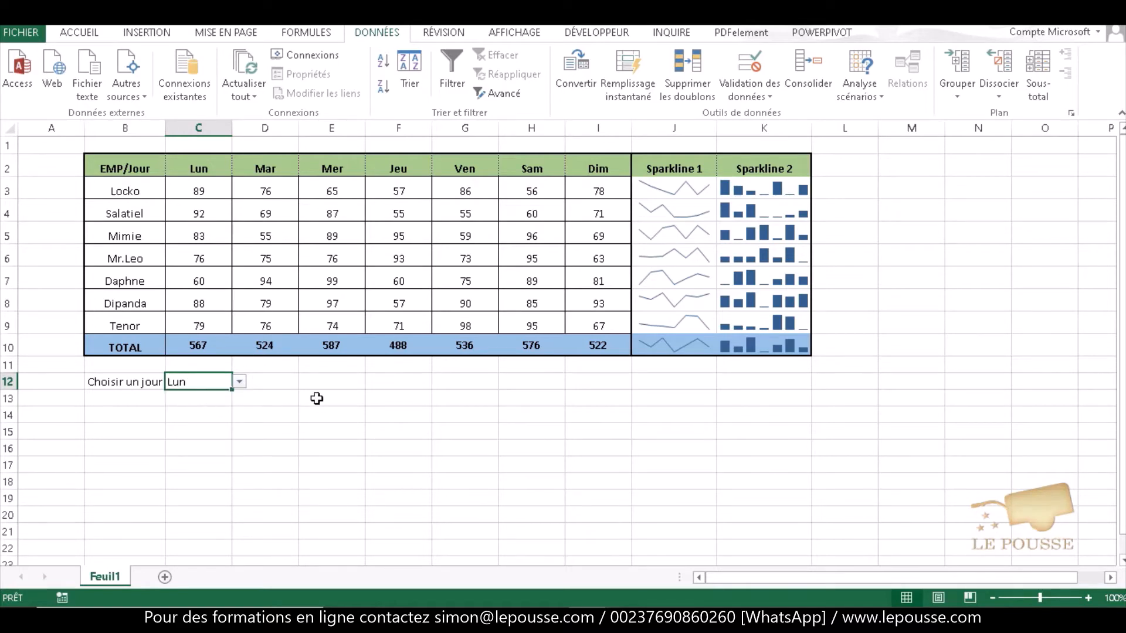
# Step: Centre C12 horizontally and vertically, and make the text in B12:C12 bold
pyautogui.click(82, 33)
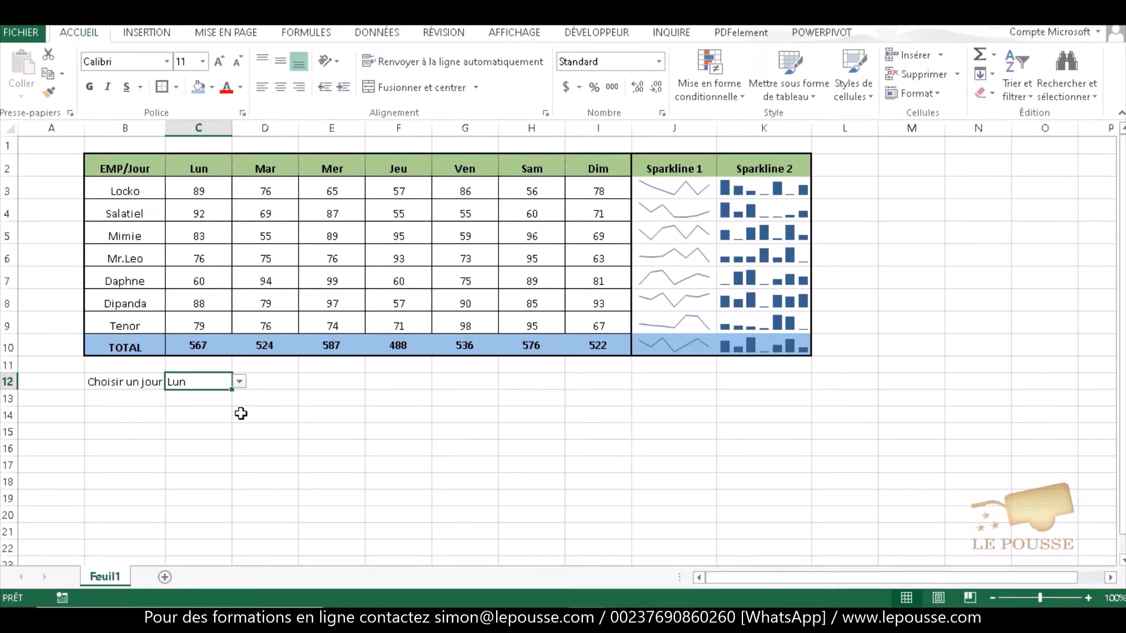
pyautogui.click(280, 61)
pyautogui.click(280, 88)
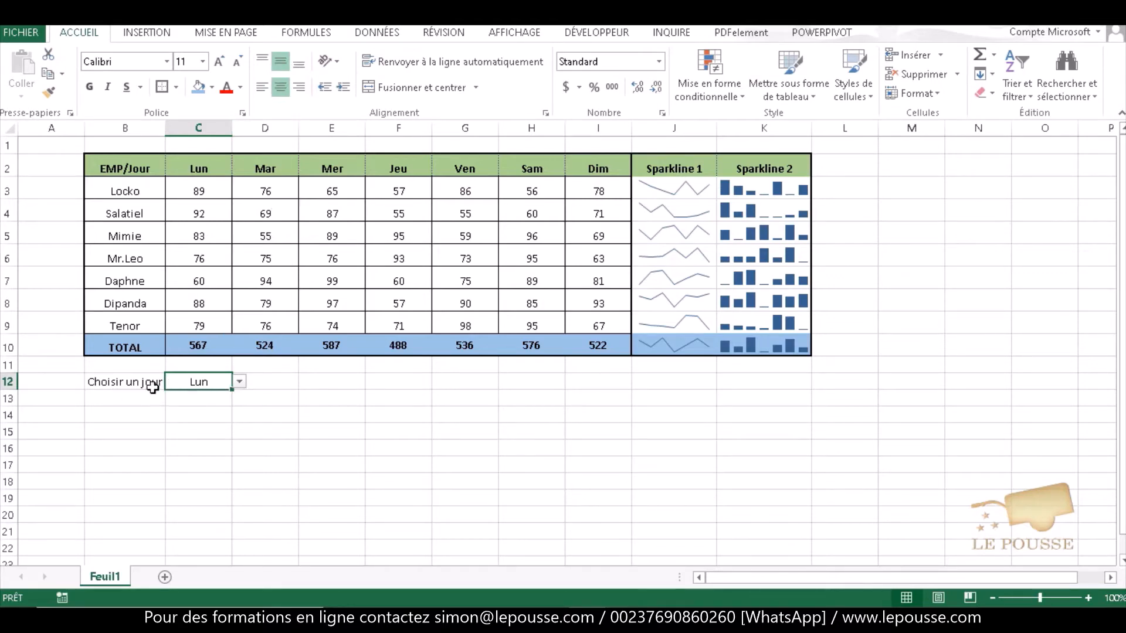
pyautogui.moveTo(136, 384); pyautogui.dragTo(182, 380)
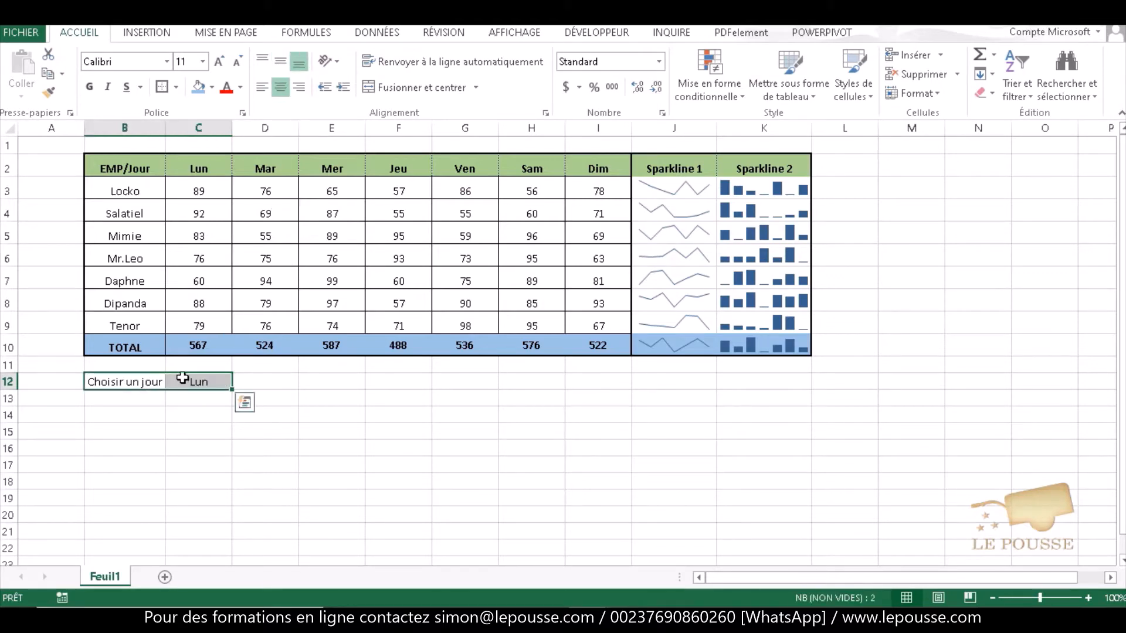
pyautogui.click(89, 87)
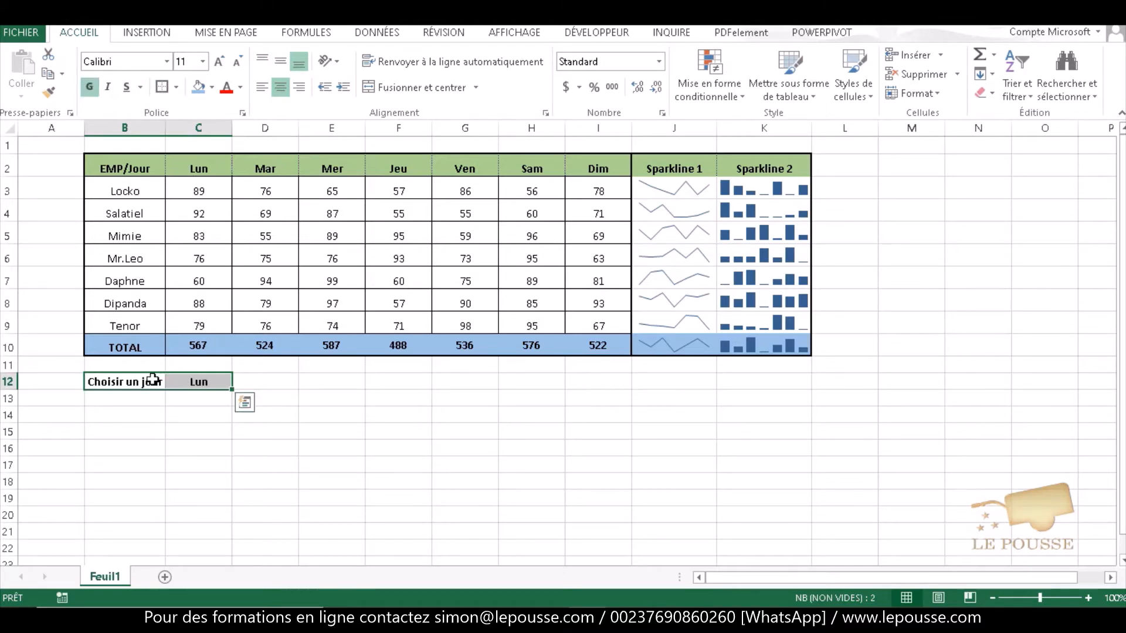
# Step: Fill B12 with orange and C12 with dark orange, and set the text of C12 to white
pyautogui.click(131, 381)
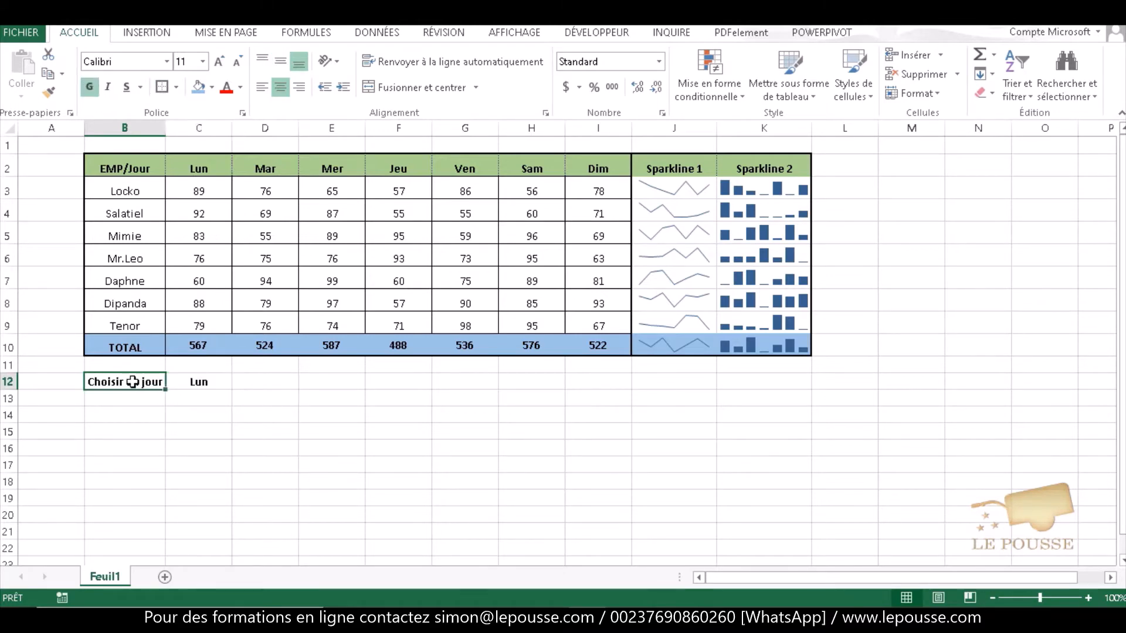
pyautogui.click(212, 87)
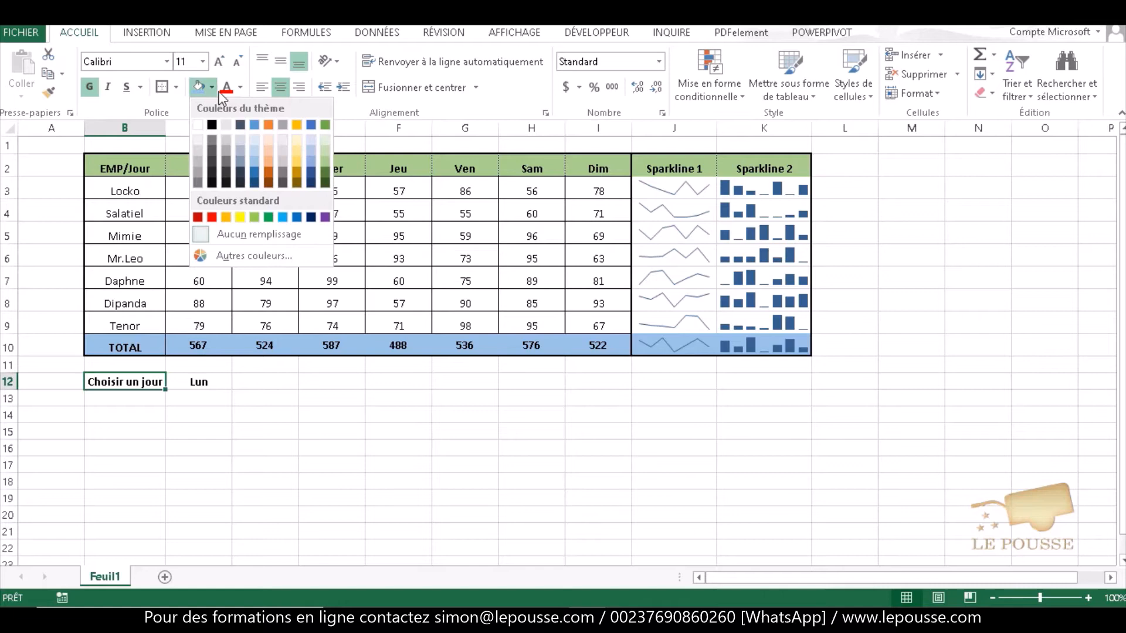
pyautogui.click(226, 217)
pyautogui.click(200, 382)
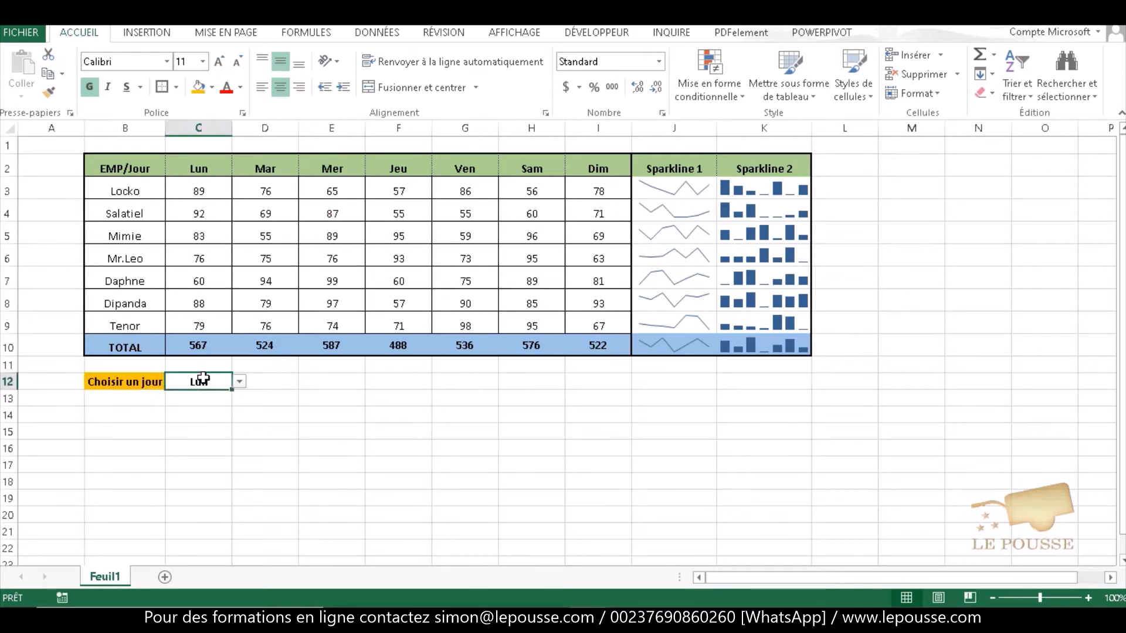
pyautogui.click(212, 87)
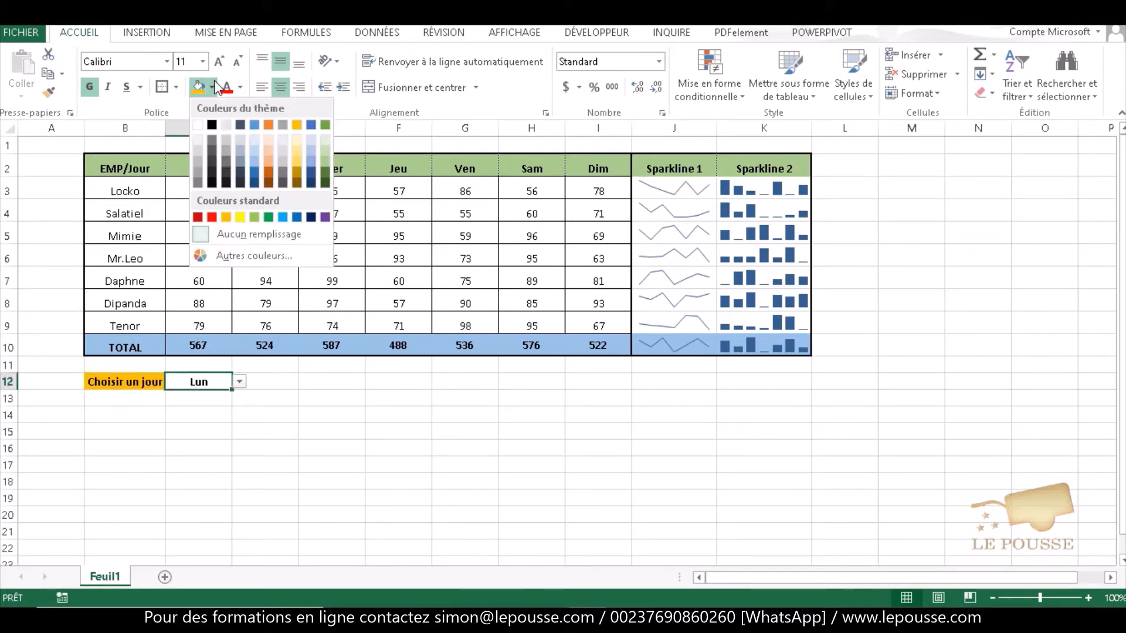
pyautogui.click(269, 174)
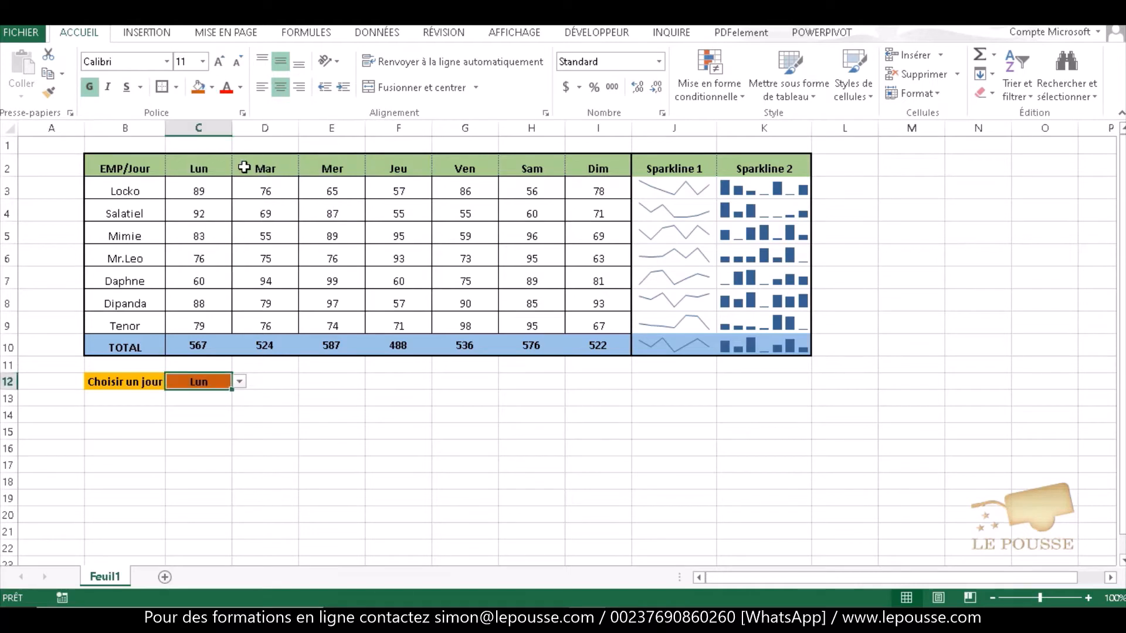
pyautogui.click(241, 86)
pyautogui.click(228, 144)
# Step: Apply the thick box border around the day selector cells B12:C12
pyautogui.click(126, 382)
pyautogui.moveTo(125, 381); pyautogui.dragTo(199, 382)
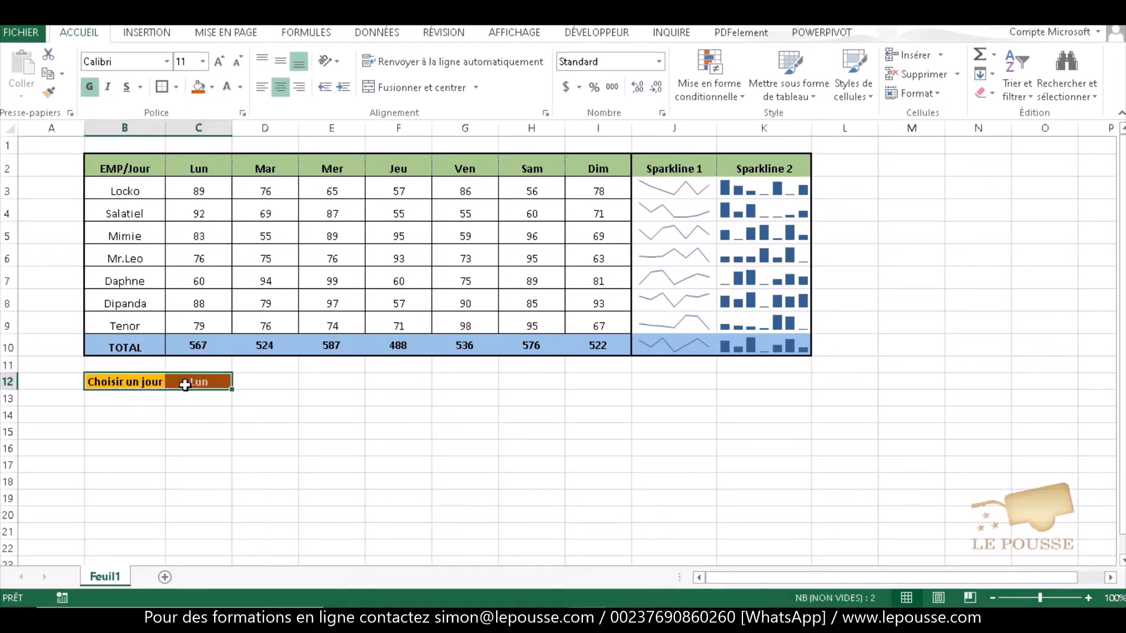
pyautogui.click(163, 88)
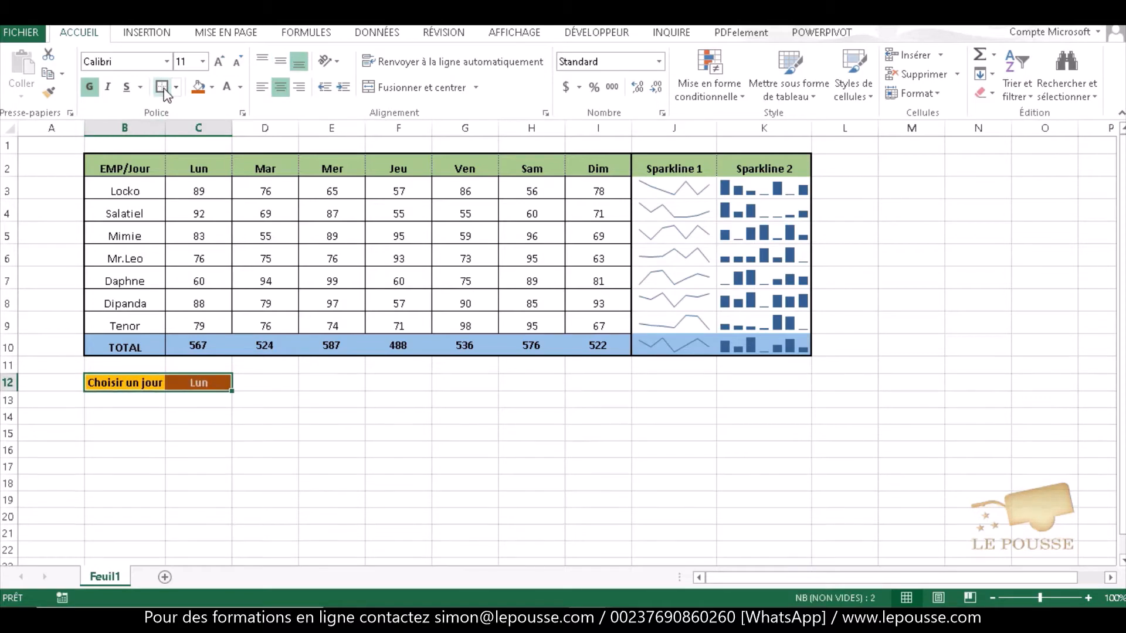
pyautogui.click(196, 463)
# Step: Test the day drop-down in C12 by choosing Mer and switching back to Lun
pyautogui.click(218, 380)
pyautogui.click(239, 383)
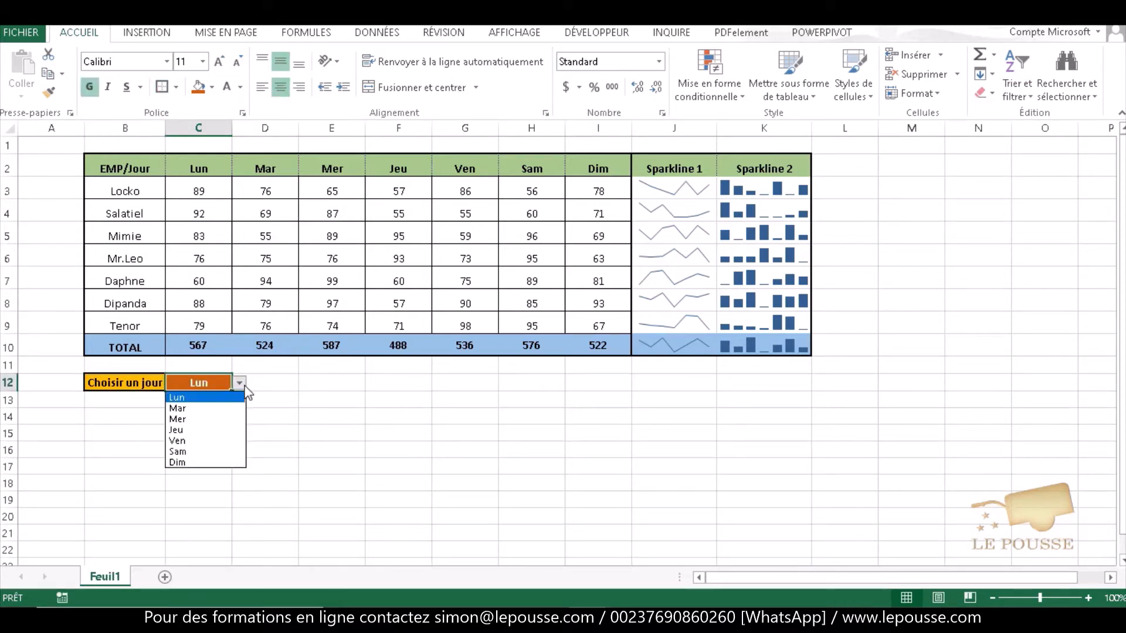
pyautogui.click(230, 419)
pyautogui.click(239, 383)
pyautogui.click(188, 398)
pyautogui.click(143, 430)
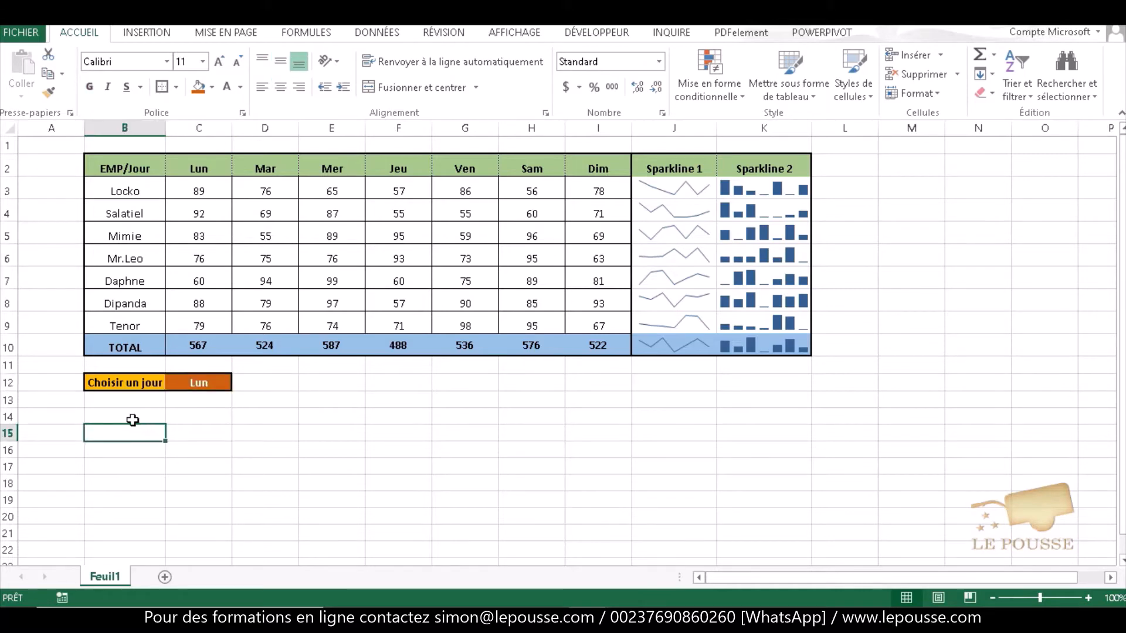
# Step: Copy the EMP/Jour header from B2 to B14, and enter "Ventes" in B15 below it
pyautogui.click(122, 166)
pyautogui.hotkey('ctrl', 'c')
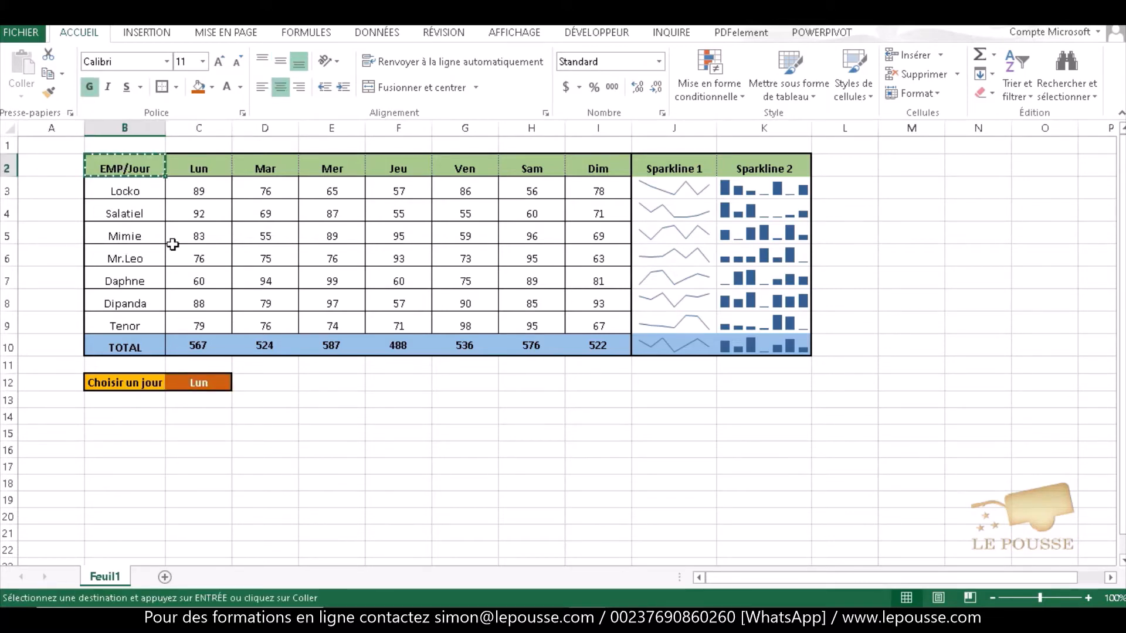
pyautogui.click(134, 415)
pyautogui.hotkey('ctrl', 'v')
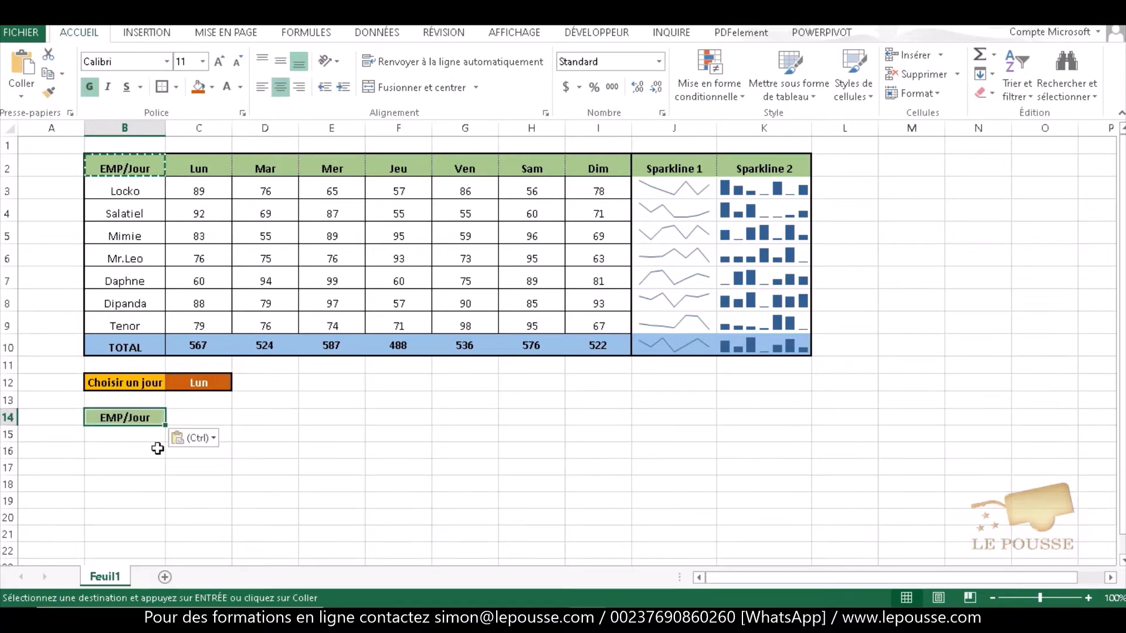
pyautogui.click(136, 435)
pyautogui.press('Escape')
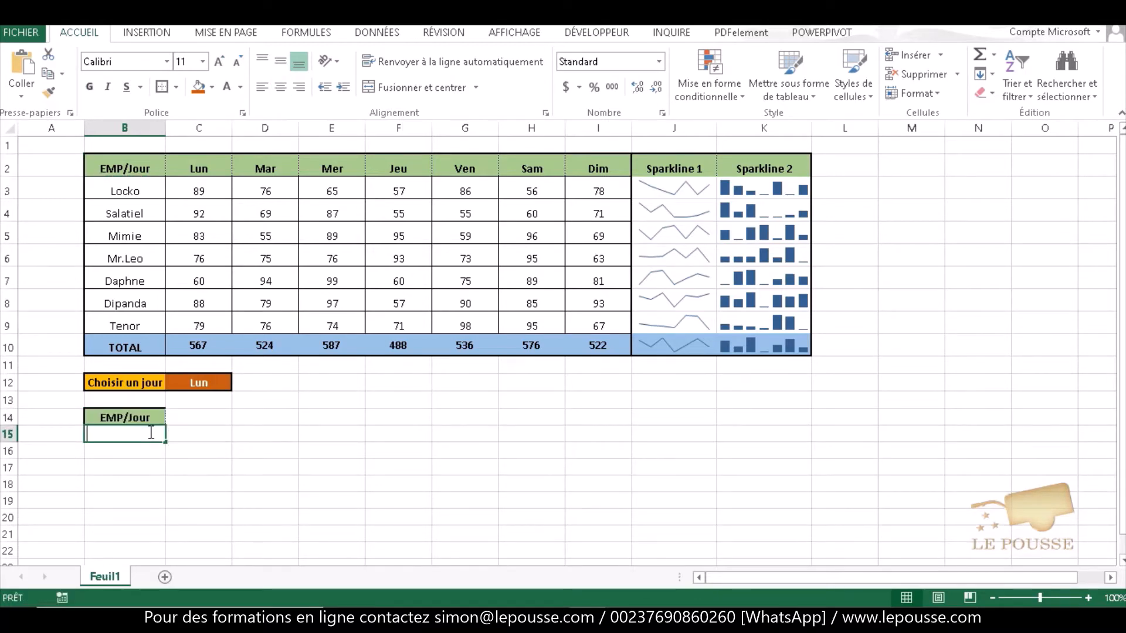
pyautogui.write('Ventes')
pyautogui.press('Return')
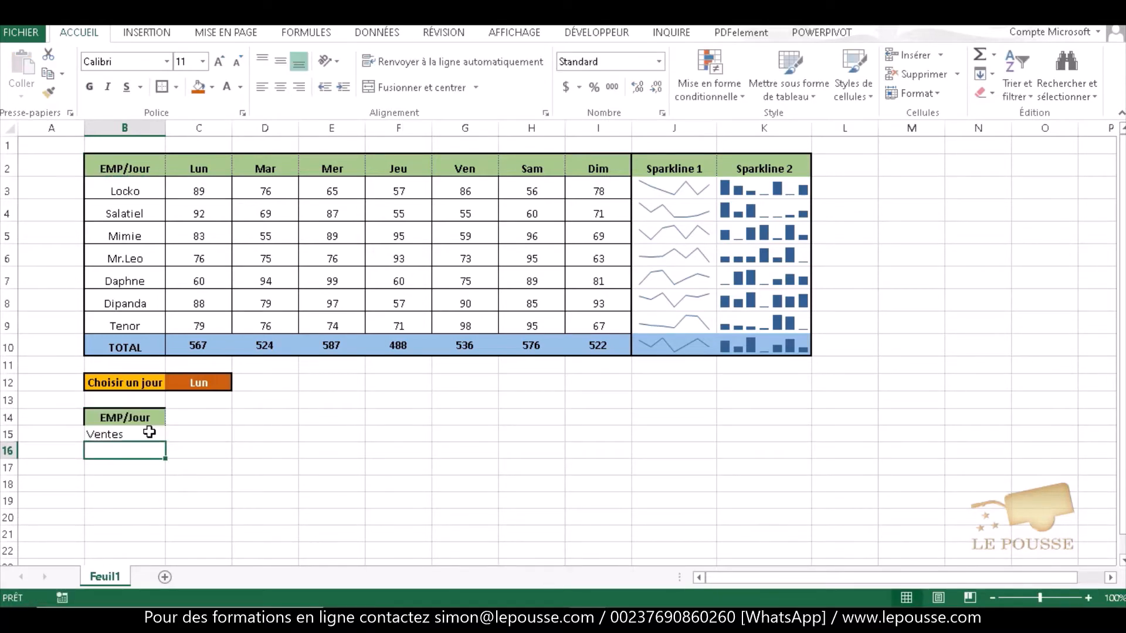
# Step: Copy the formatting of the EMP/Jour header in B14 onto the Ventes label in B15
pyautogui.click(150, 432)
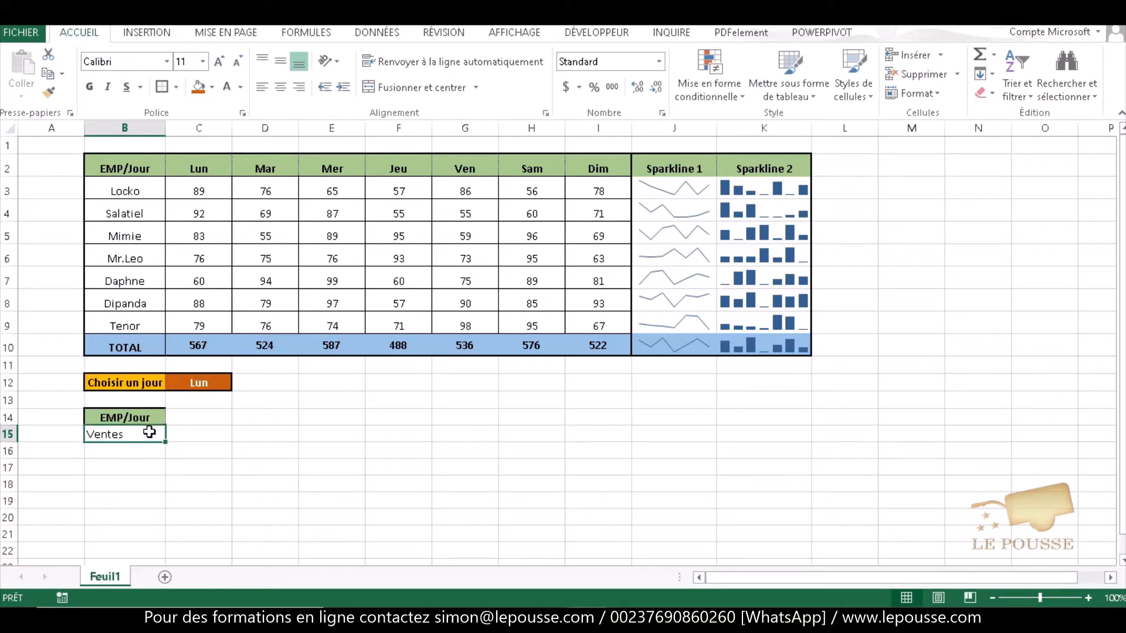
pyautogui.click(109, 417)
pyautogui.click(48, 92)
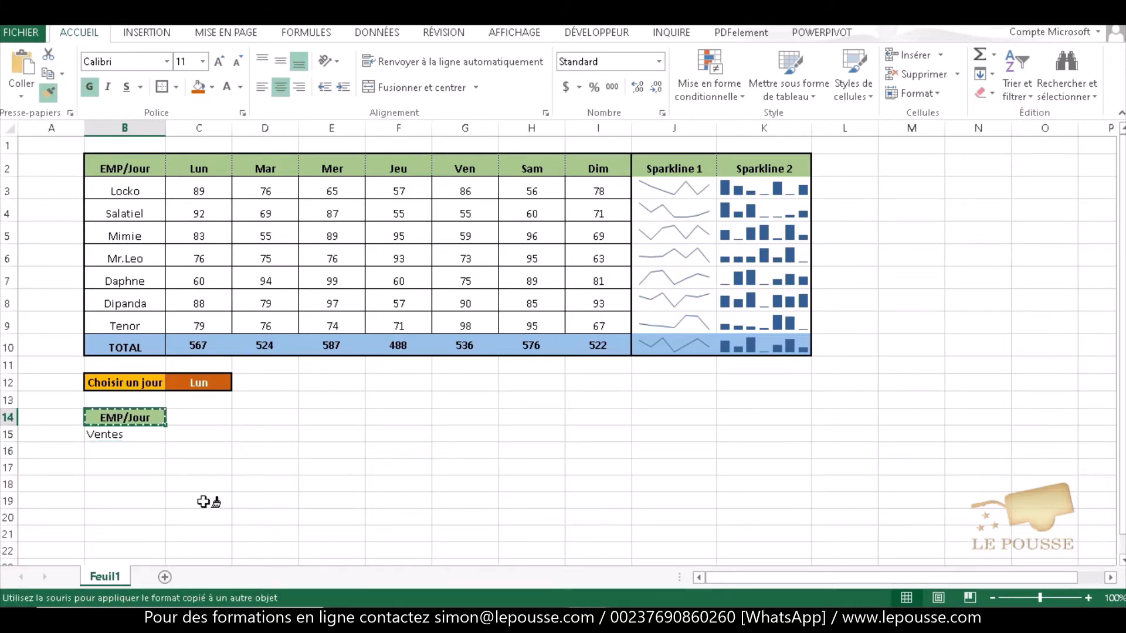
pyautogui.click(127, 435)
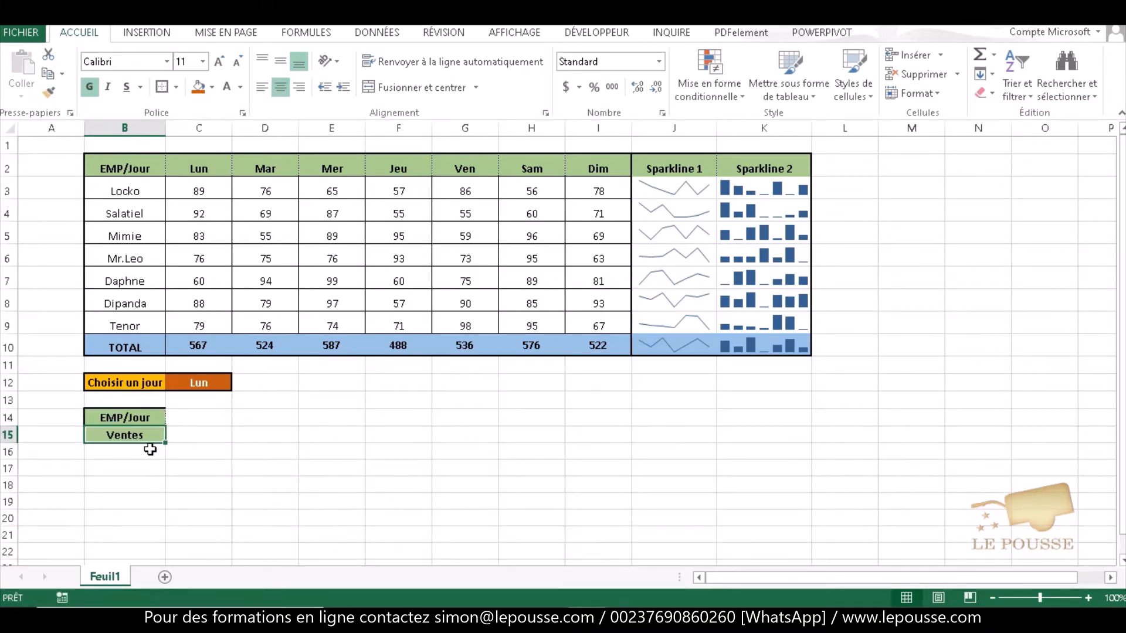
# Step: Copy the employee names from B3:B9 and paste them transposed into row 14, starting at C14
pyautogui.click(200, 418)
pyautogui.moveTo(142, 200); pyautogui.dragTo(144, 326)
pyautogui.hotkey('ctrl', 'c')
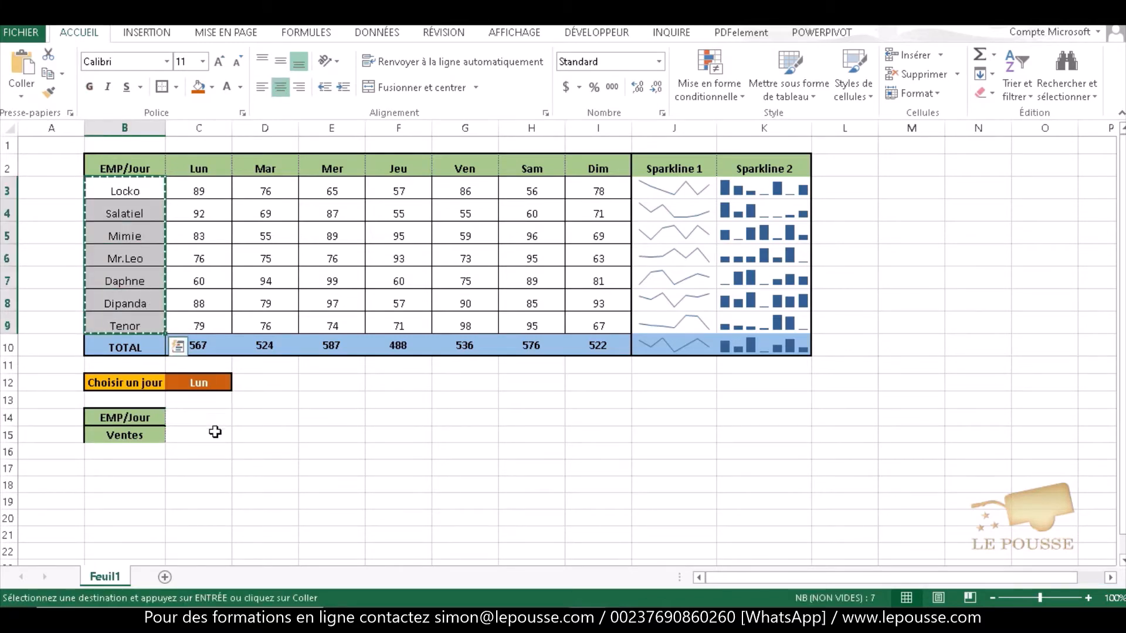
pyautogui.click(185, 418)
pyautogui.rightClick(186, 417)
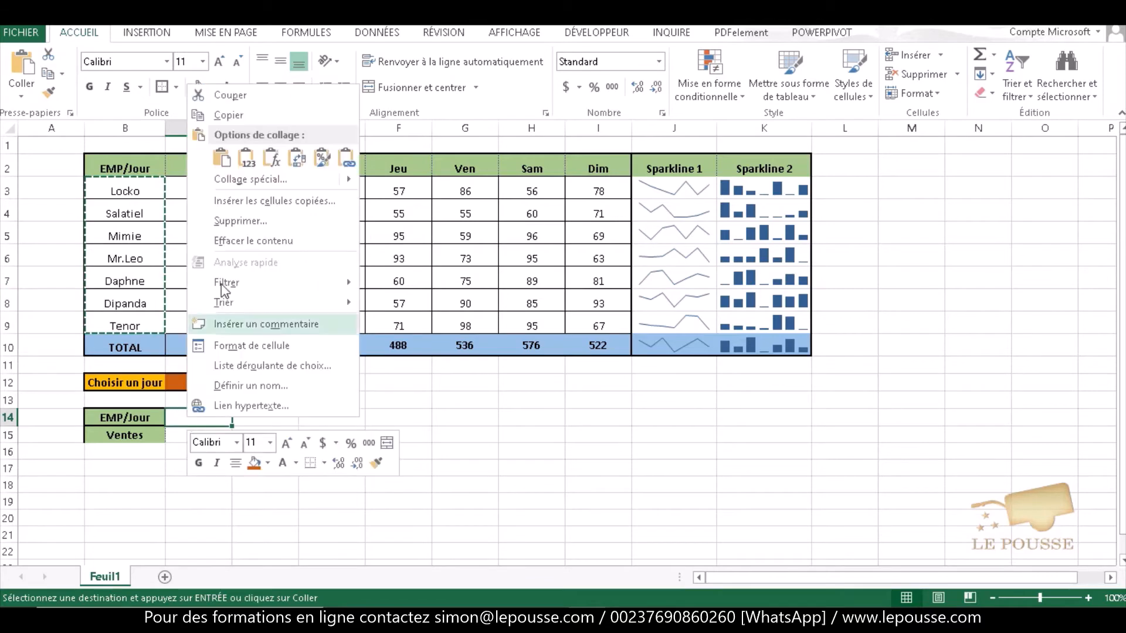
pyautogui.click(300, 160)
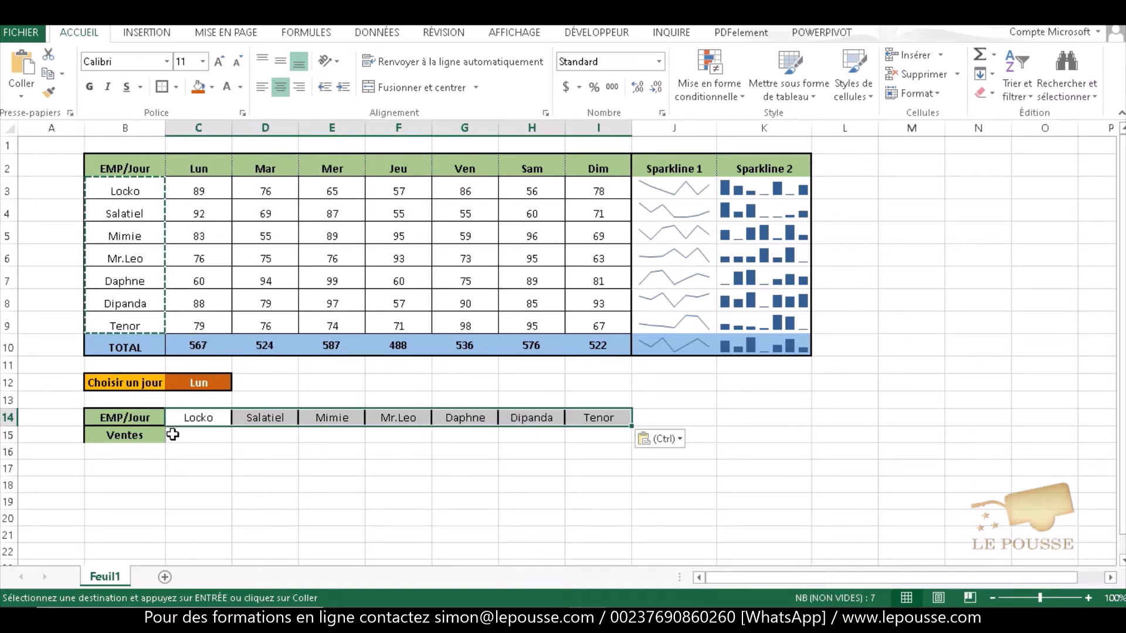
# Step: Enter the formula =RECHERCHEH($C$12,$B$2:$I$9,2,FAUX) in C15 to look up the first employee's sales for the selected day
pyautogui.click(188, 437)
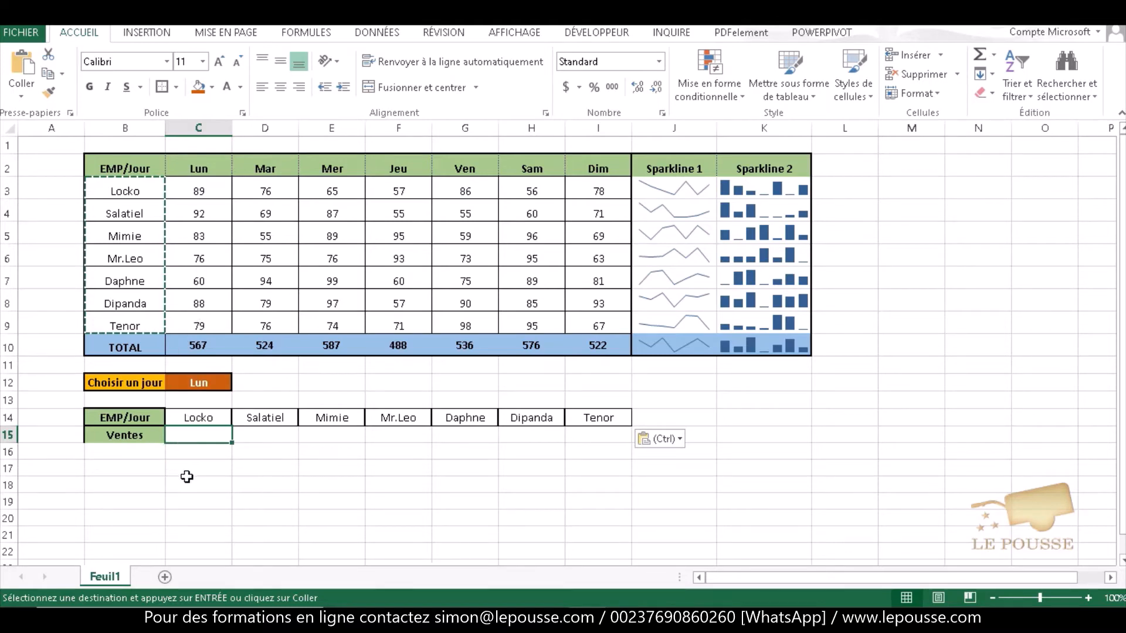
pyautogui.write('=R')
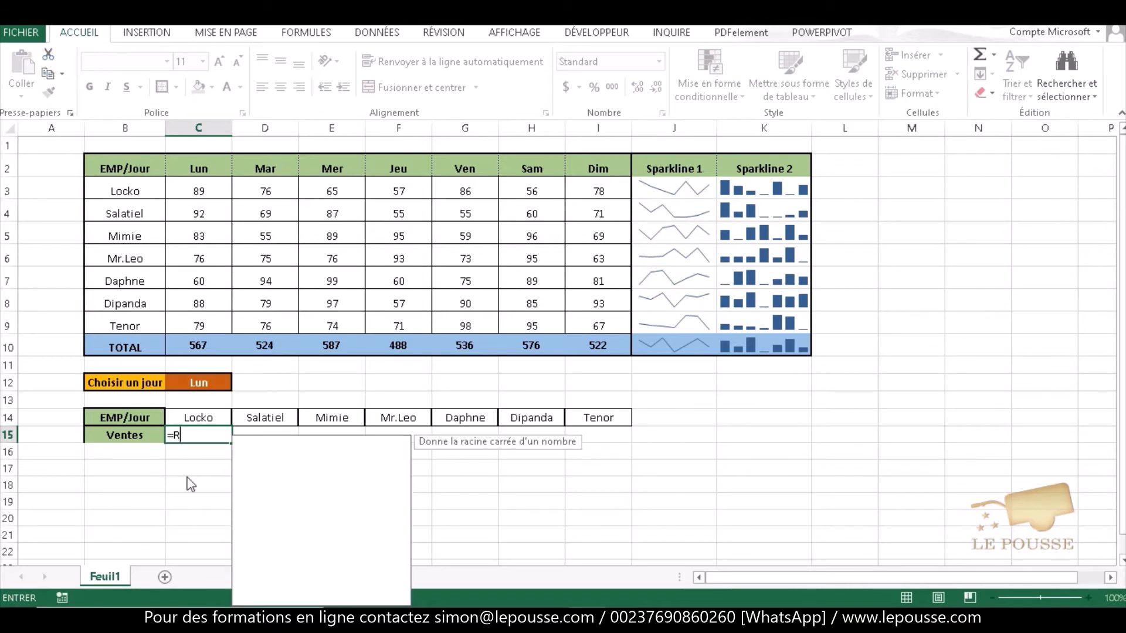
pyautogui.write('ECHERCHE')
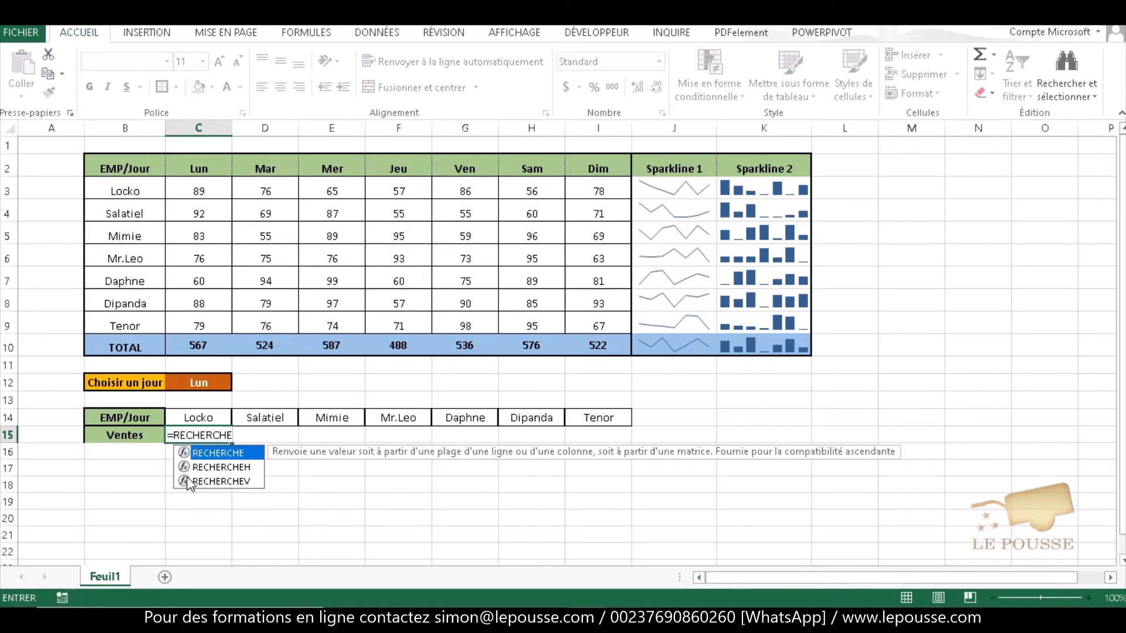
pyautogui.write('H(')
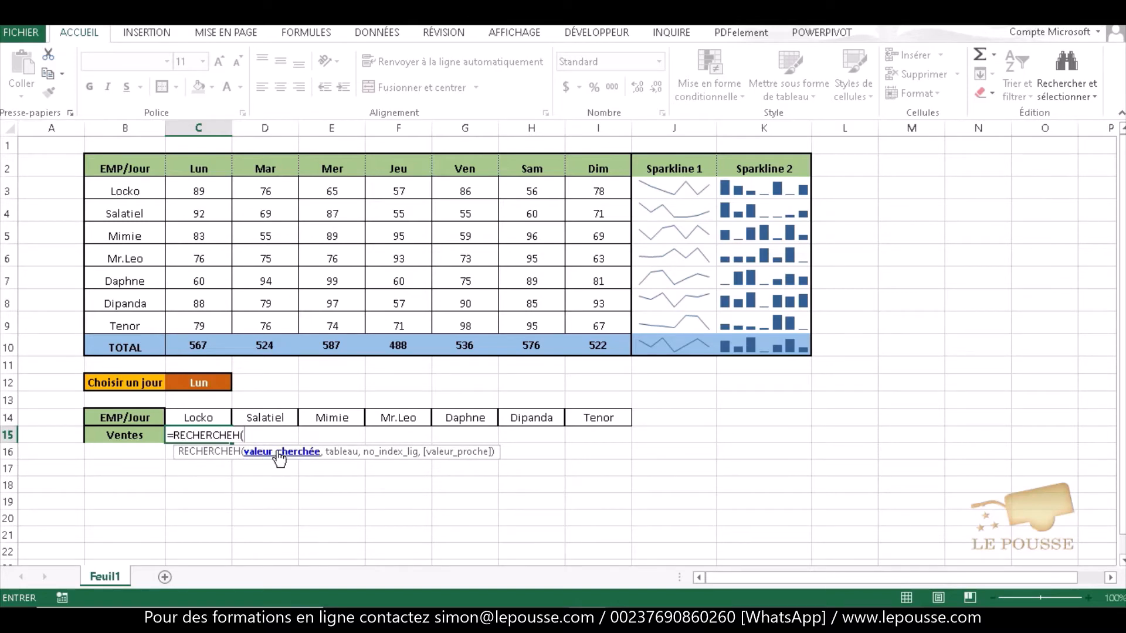
pyautogui.click(203, 383)
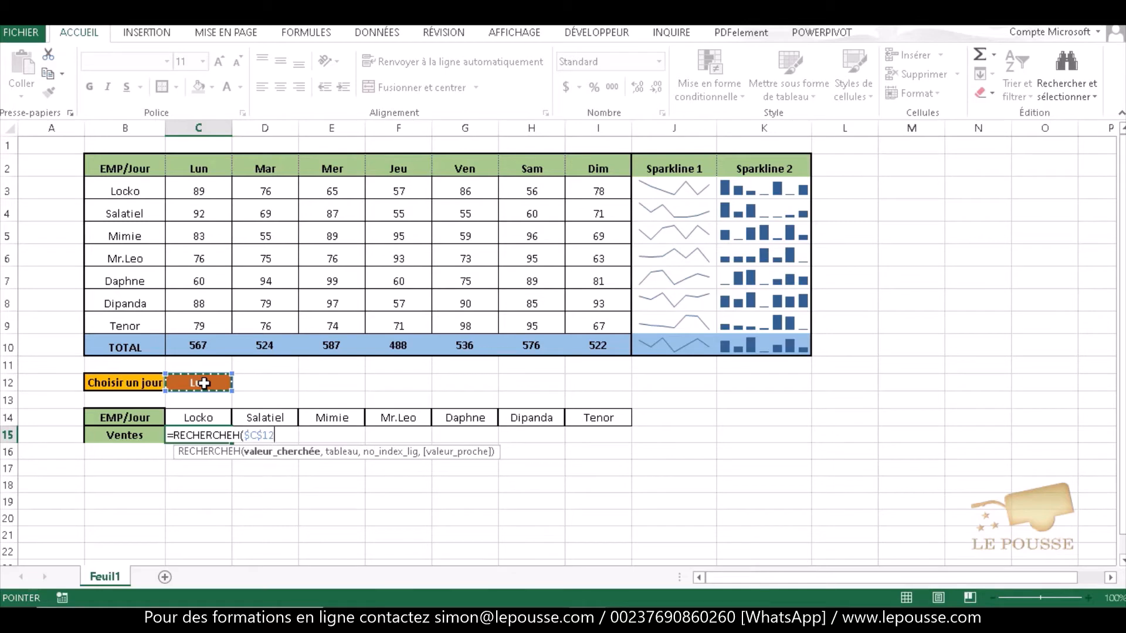
pyautogui.write(',')
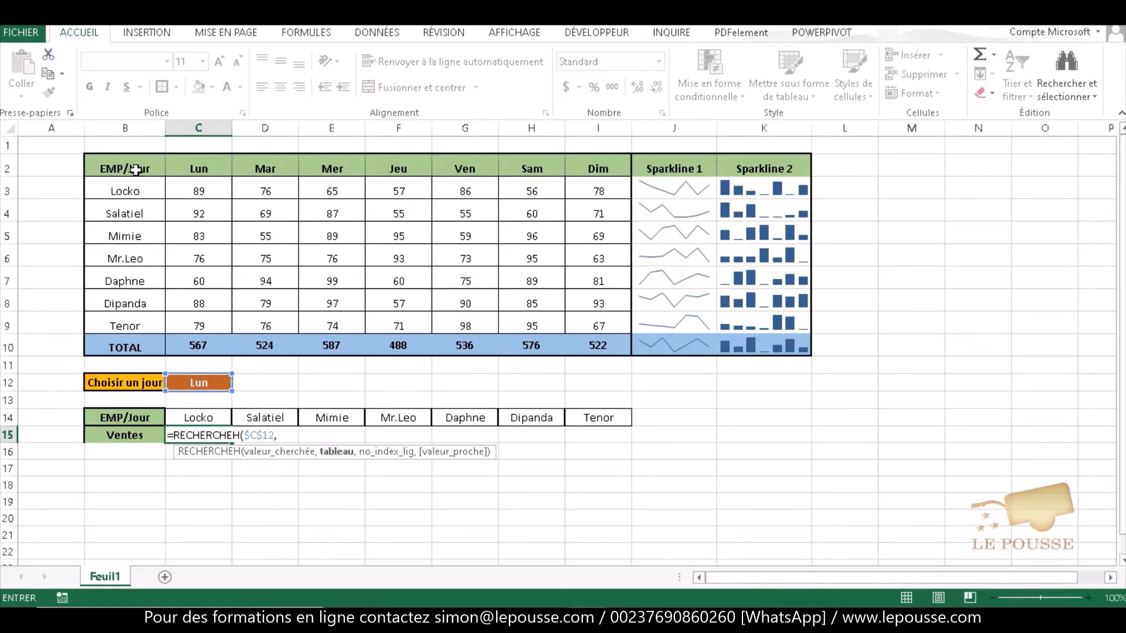
pyautogui.moveTo(134, 169); pyautogui.dragTo(583, 315)
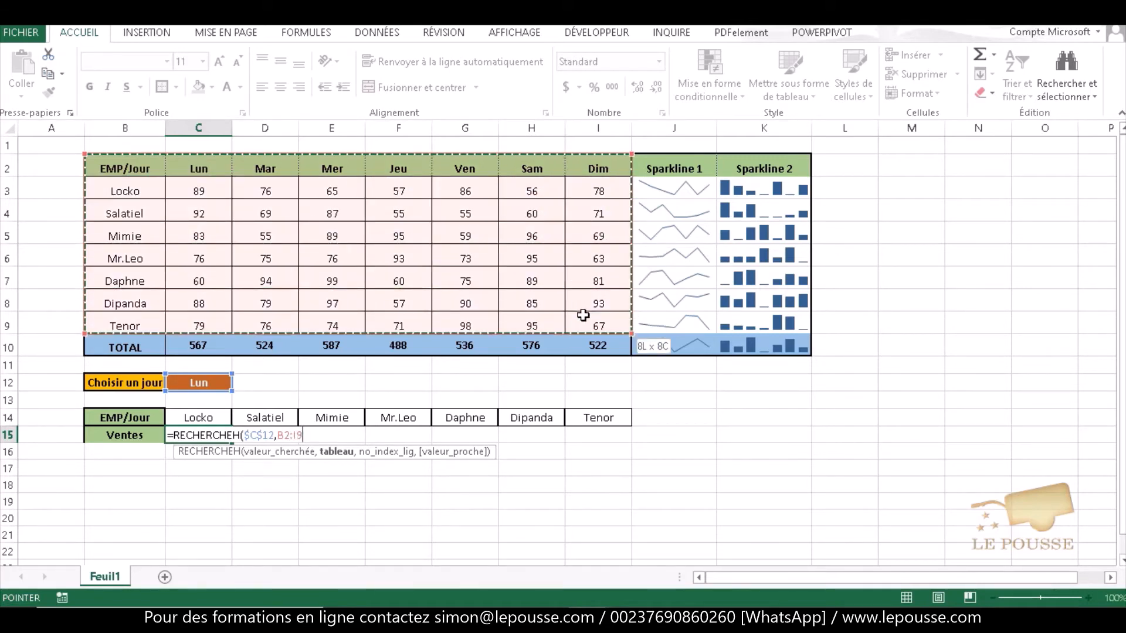
pyautogui.press('F4')
pyautogui.write(',')
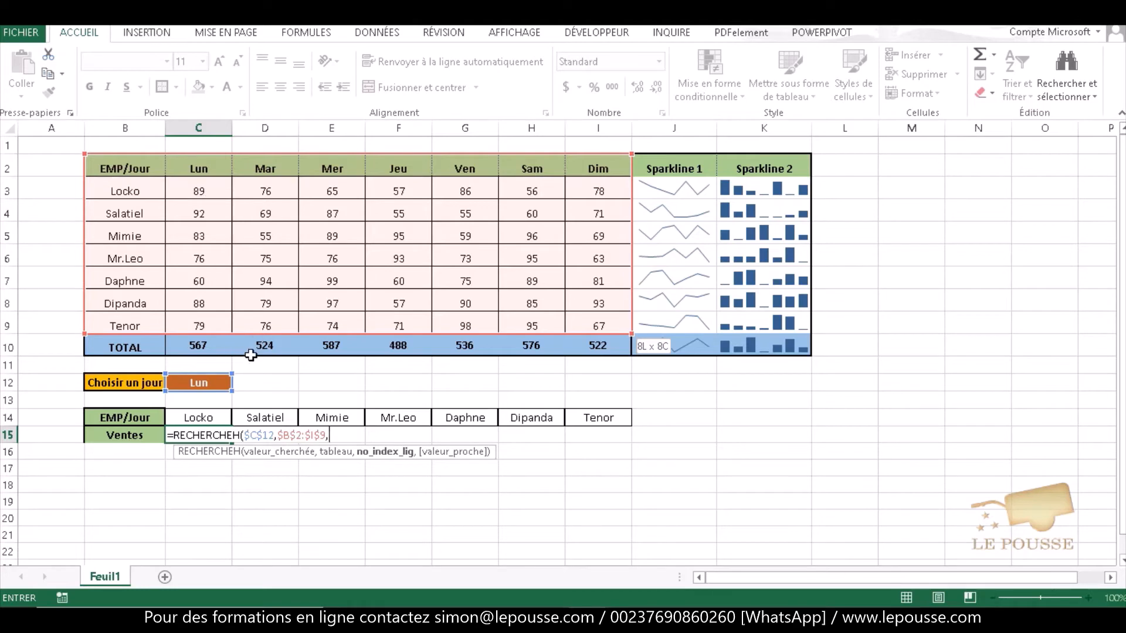
pyautogui.write(',')
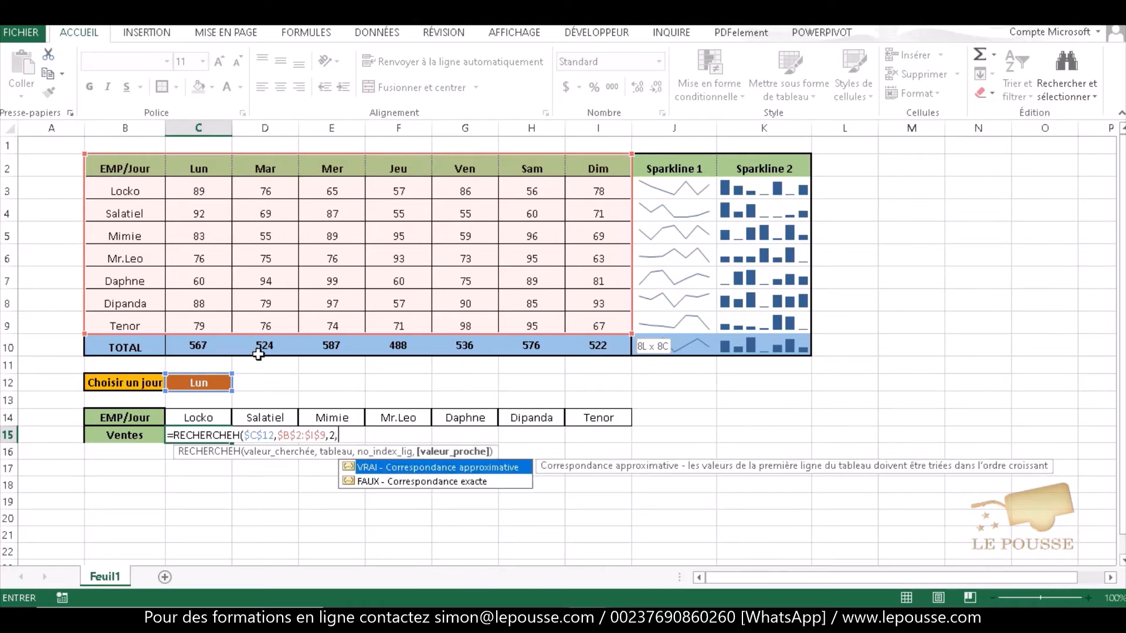
pyautogui.doubleClick(428, 482)
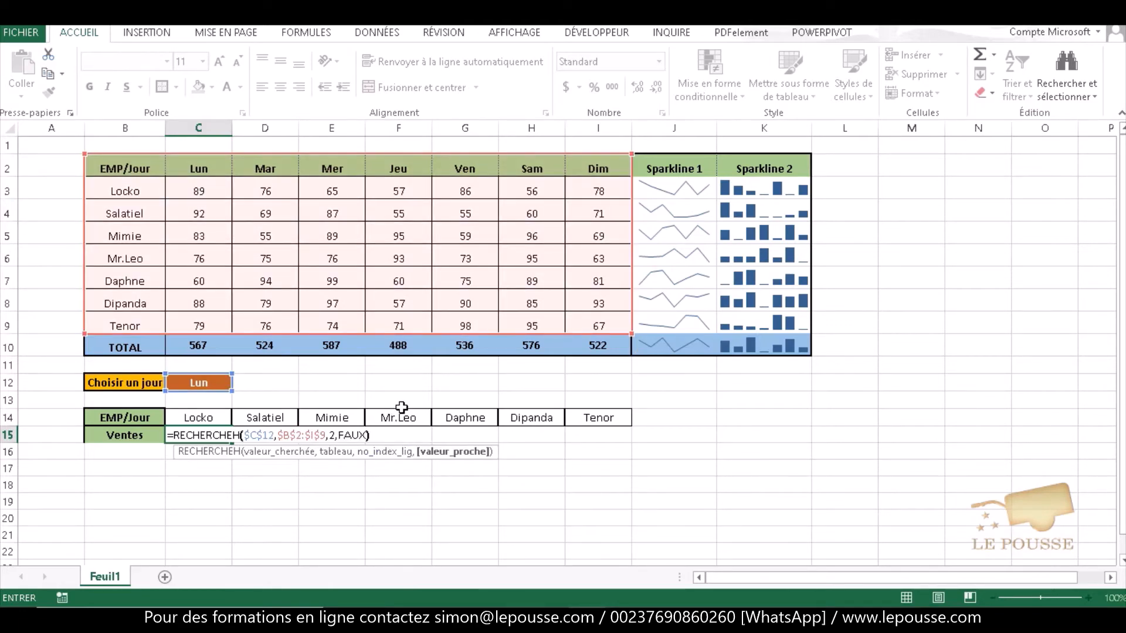
pyautogui.press('Return')
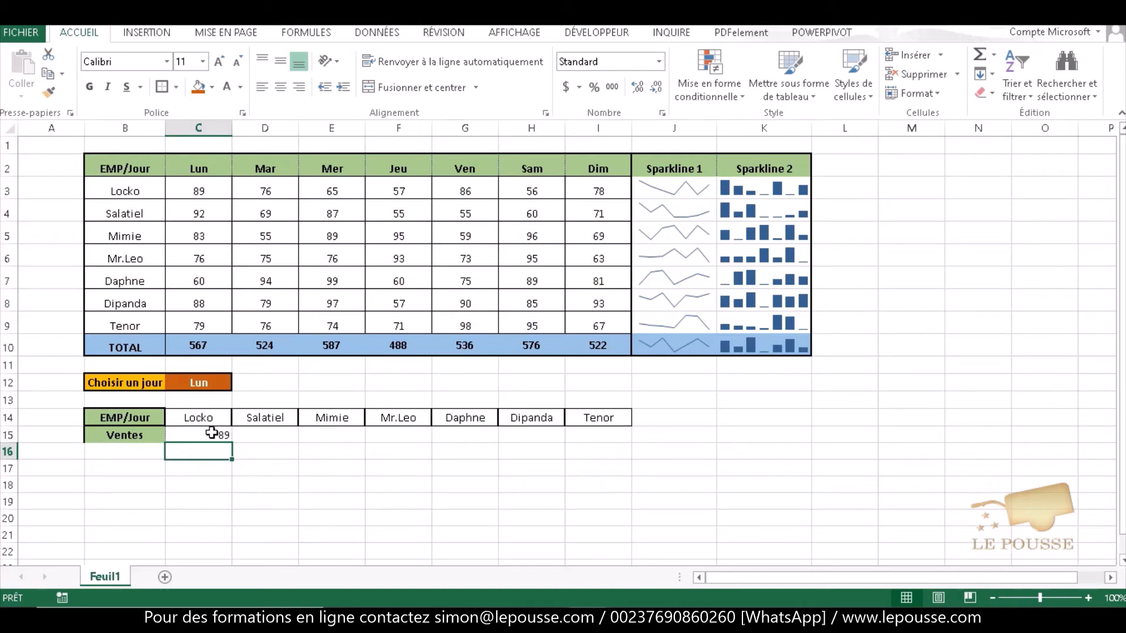
# Step: Test the lookup in C15 by choosing Mar and Dim in the C12 day selector, and switch back to Lun
pyautogui.click(220, 432)
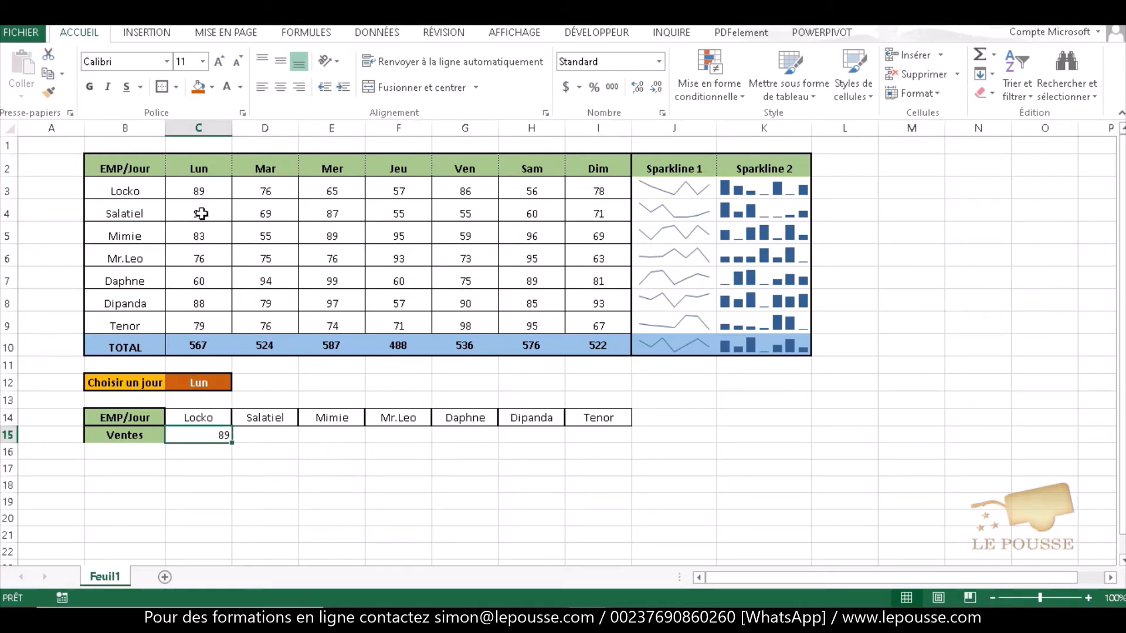
pyautogui.click(222, 382)
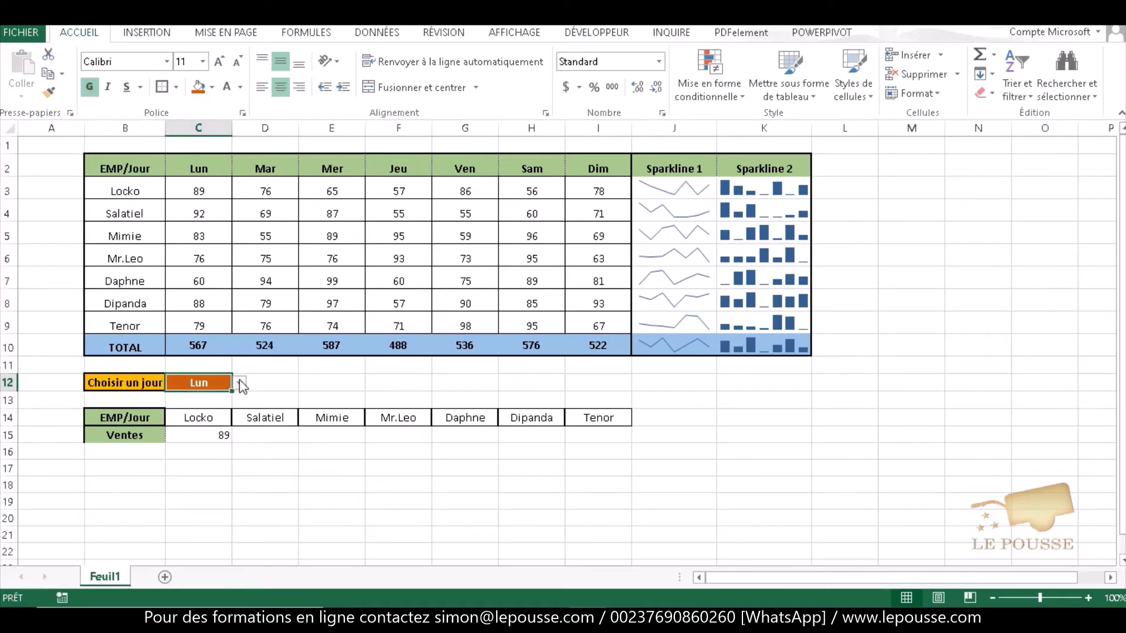
pyautogui.click(240, 384)
pyautogui.click(225, 408)
pyautogui.click(293, 195)
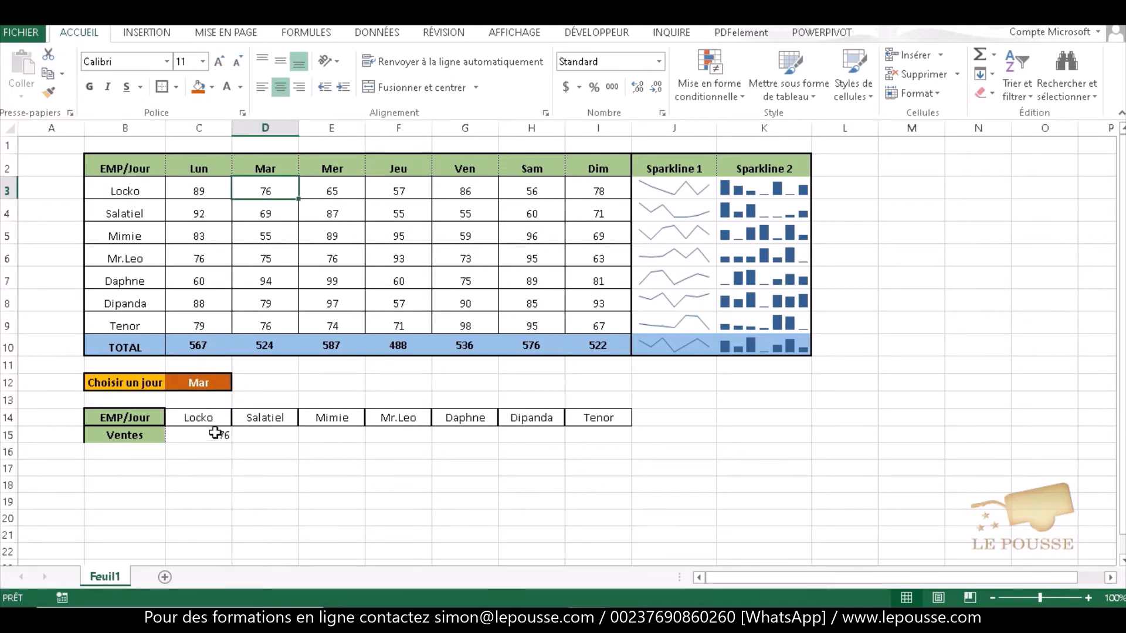
pyautogui.click(209, 381)
pyautogui.click(239, 383)
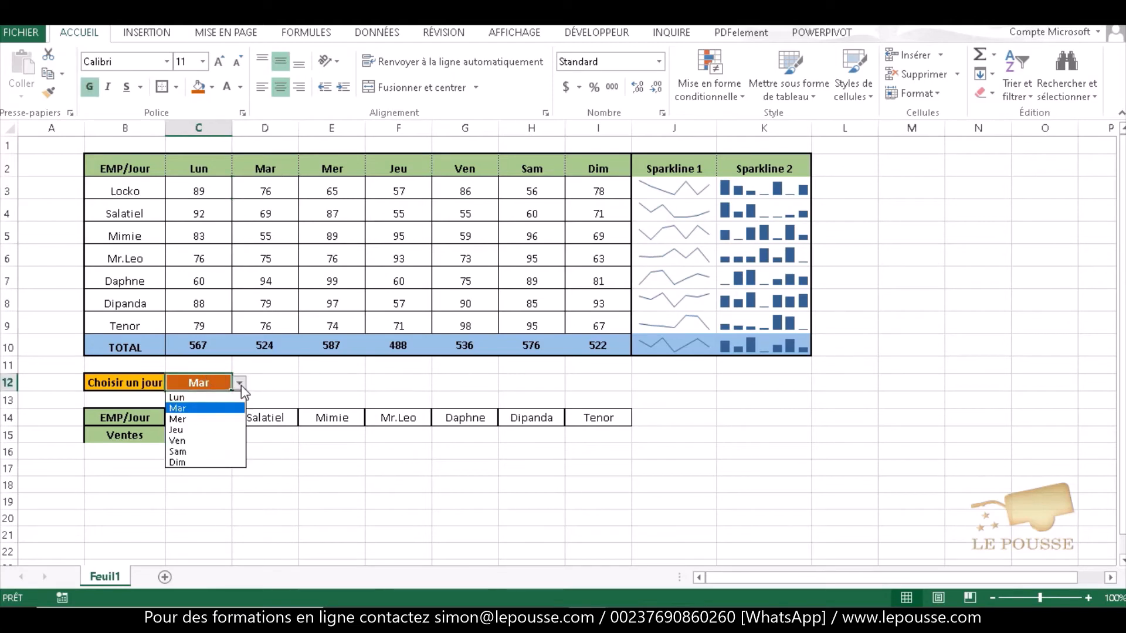
pyautogui.click(217, 463)
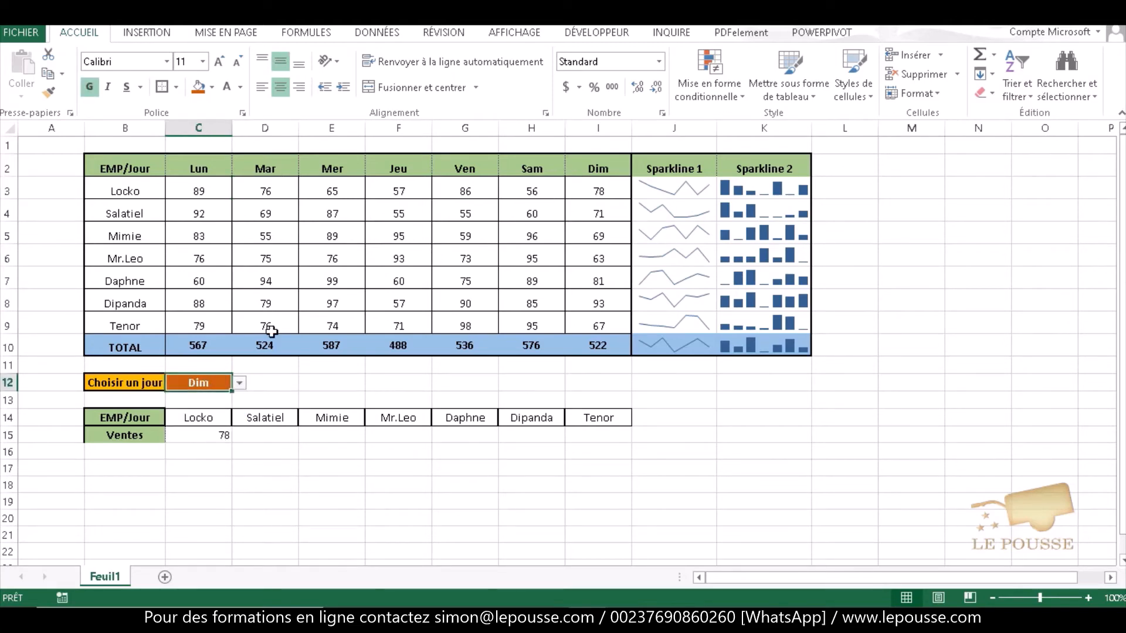
pyautogui.click(239, 383)
pyautogui.click(205, 397)
# Step: Fill the C15 lookup formula across to I15 and center the values in the Ventes row
pyautogui.click(199, 434)
pyautogui.moveTo(232, 443); pyautogui.dragTo(600, 441)
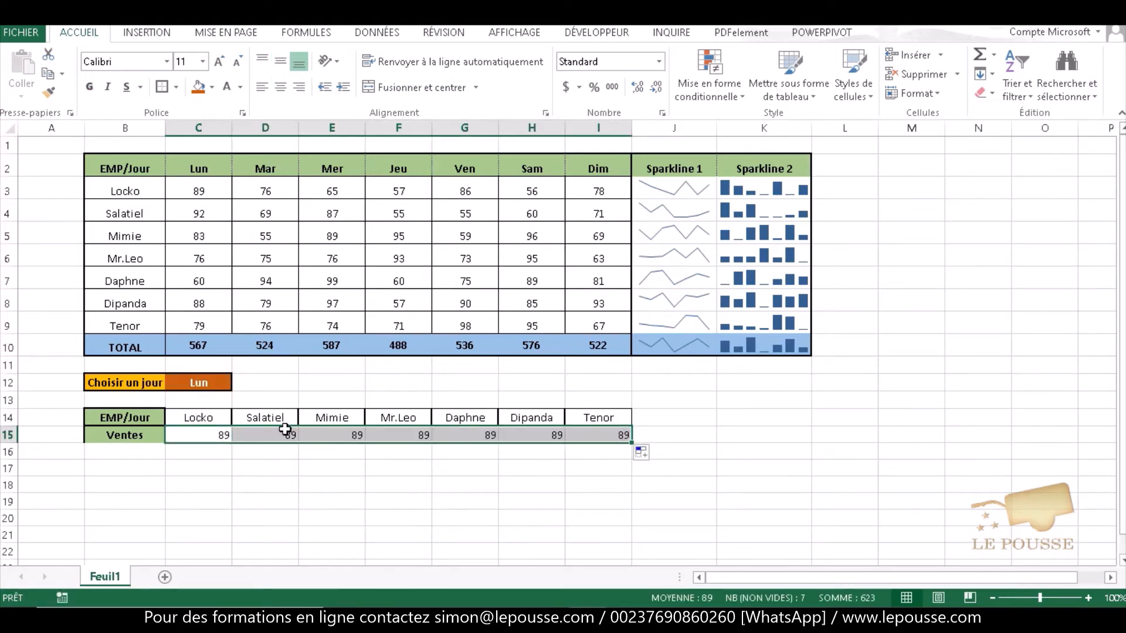
pyautogui.click(280, 88)
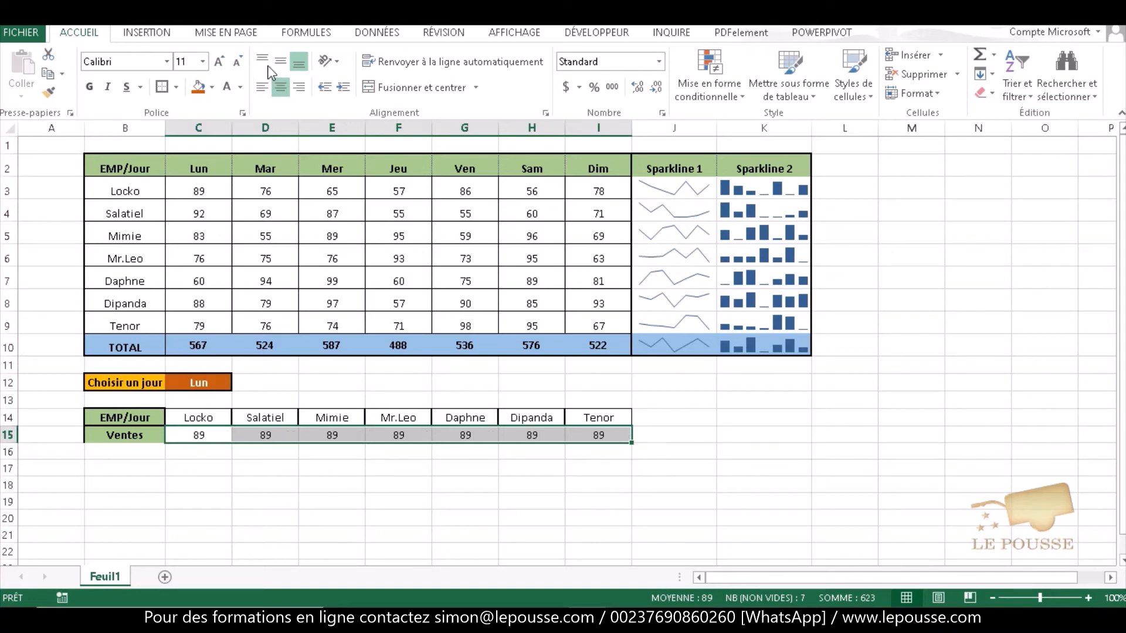
# Step: Change the row index in the D15 lookup formula to 2+1 for the second employee
pyautogui.click(251, 435)
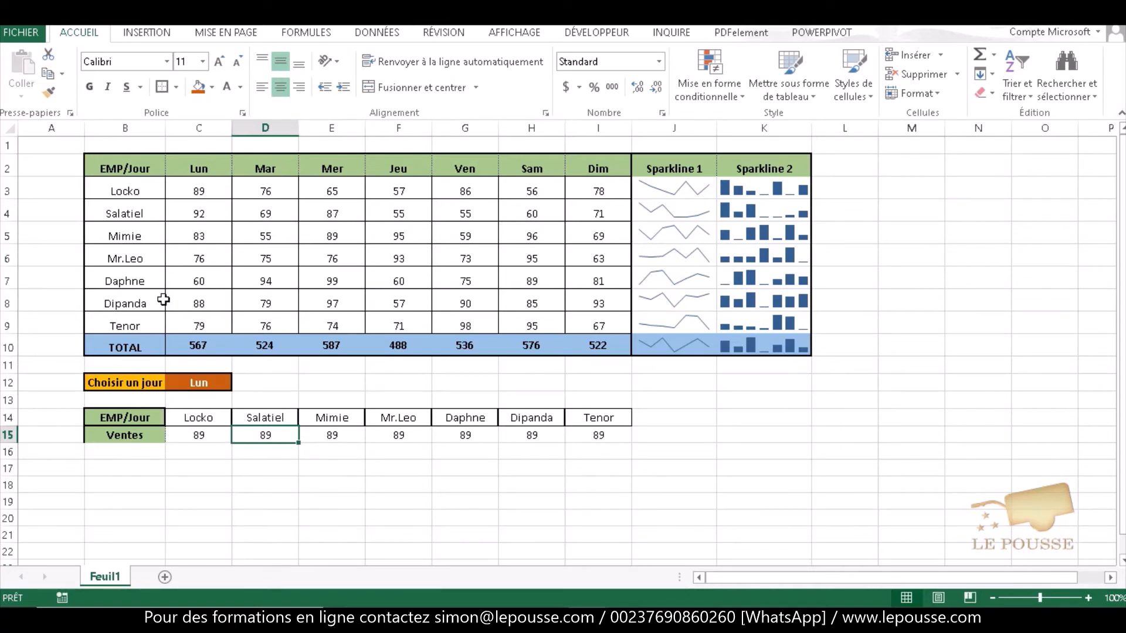
pyautogui.doubleClick(272, 436)
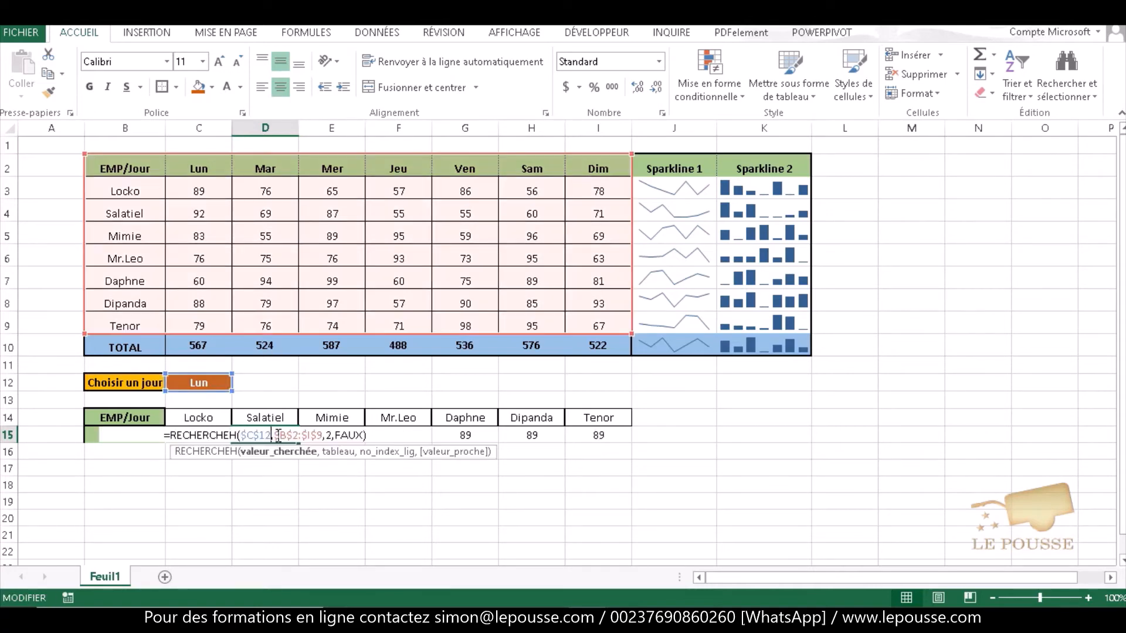
pyautogui.click(331, 434)
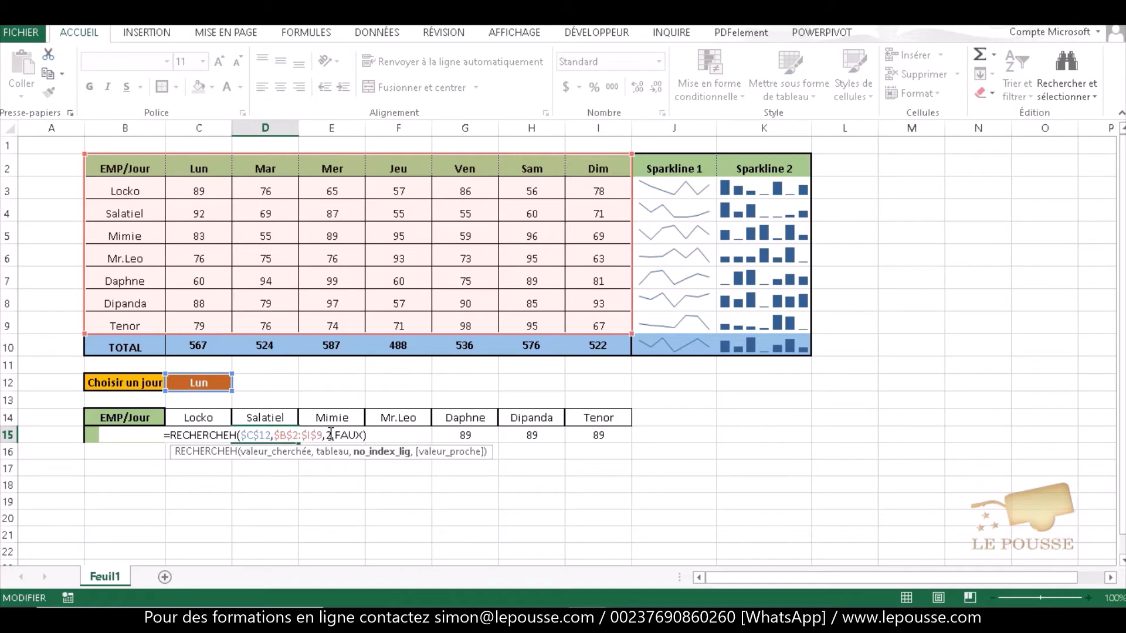
pyautogui.write('+1')
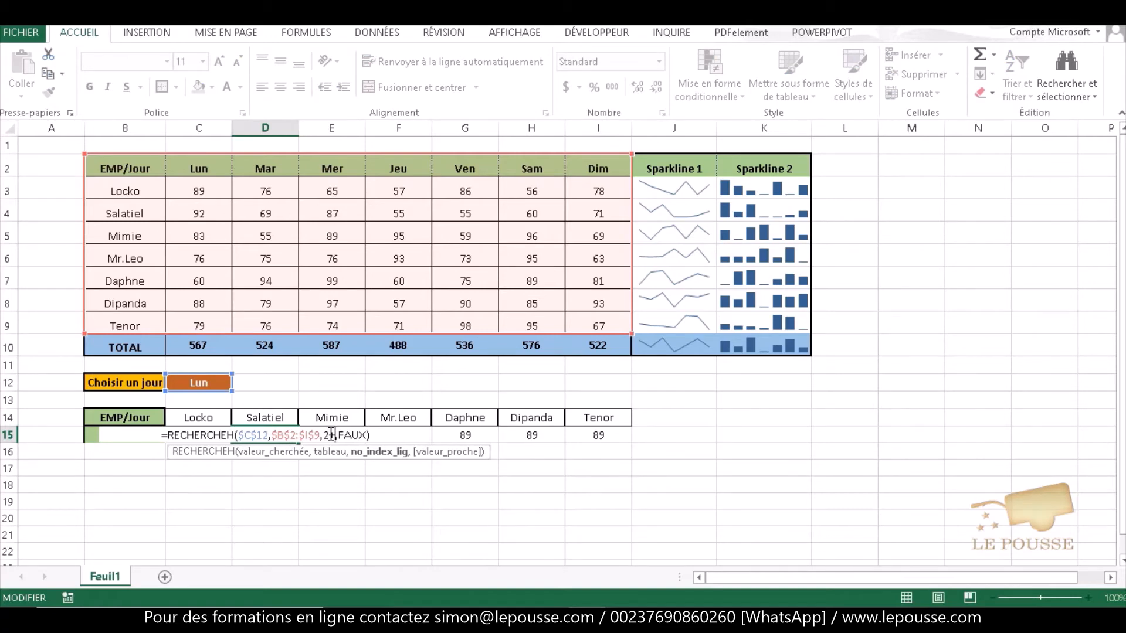
pyautogui.click(331, 434)
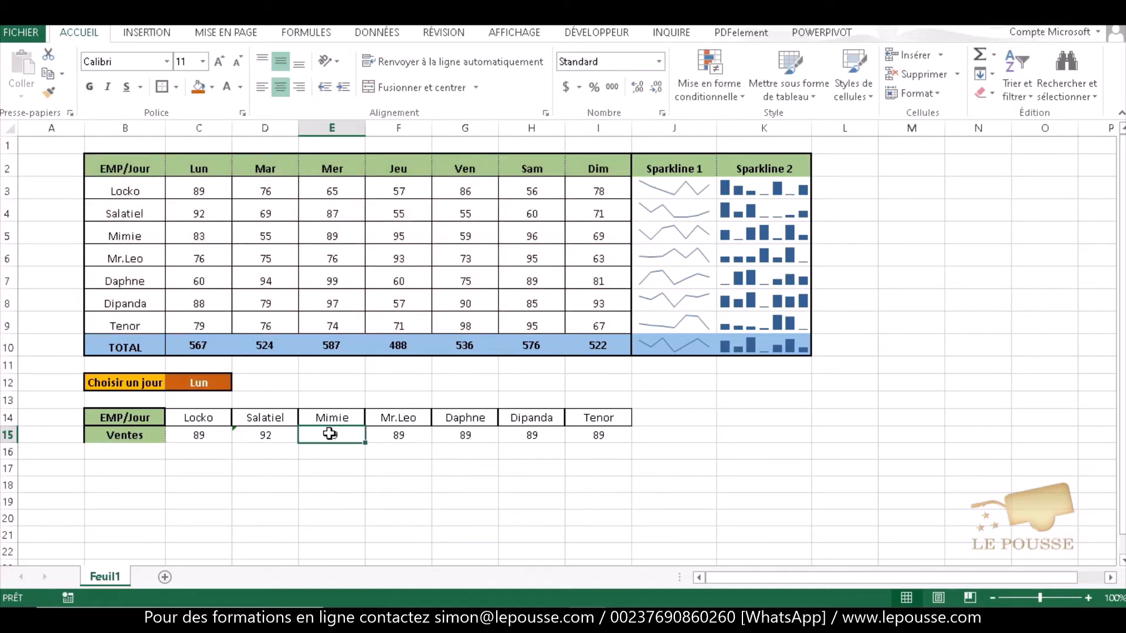
# Step: Change the row index in the E15 lookup formula to 2+2 for the third employee
pyautogui.doubleClick(330, 434)
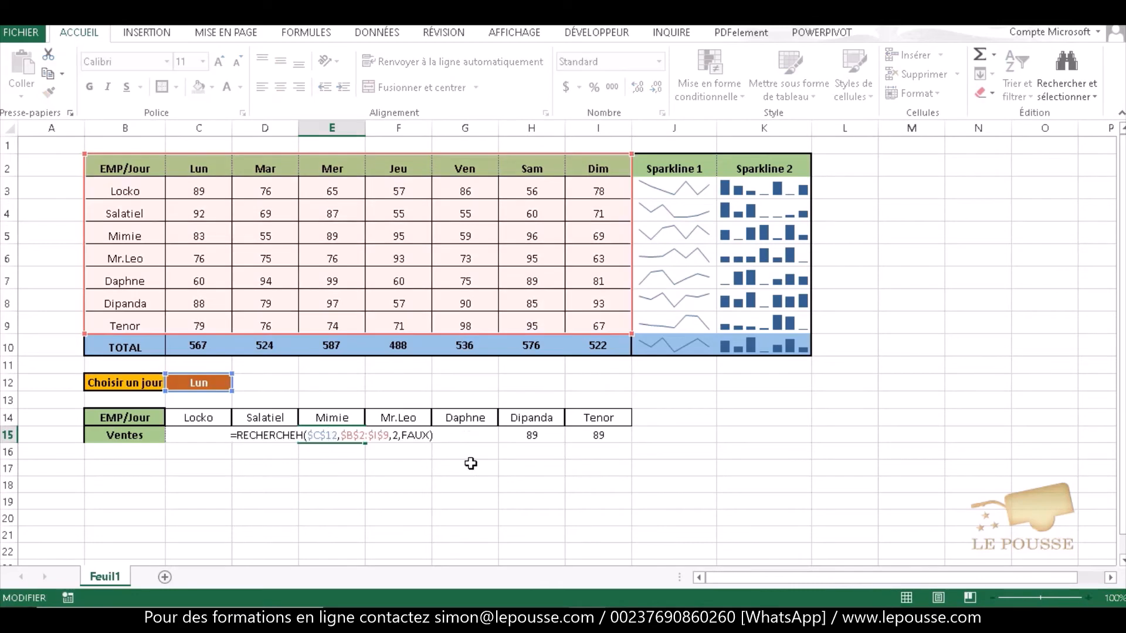
pyautogui.click(397, 435)
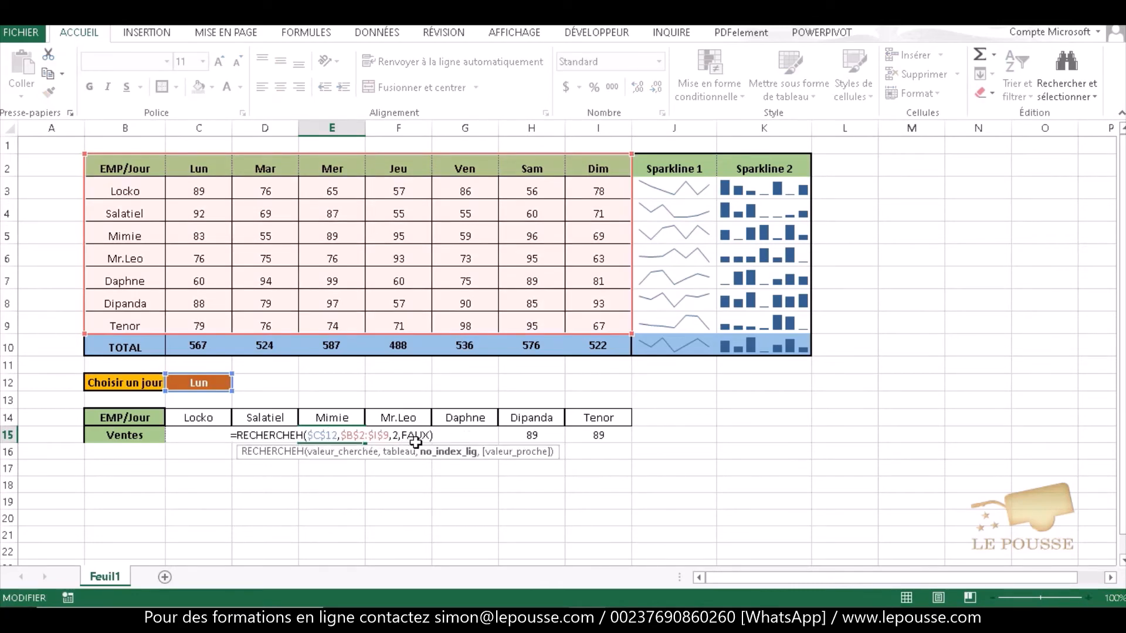
pyautogui.write('+2')
pyautogui.click(415, 440)
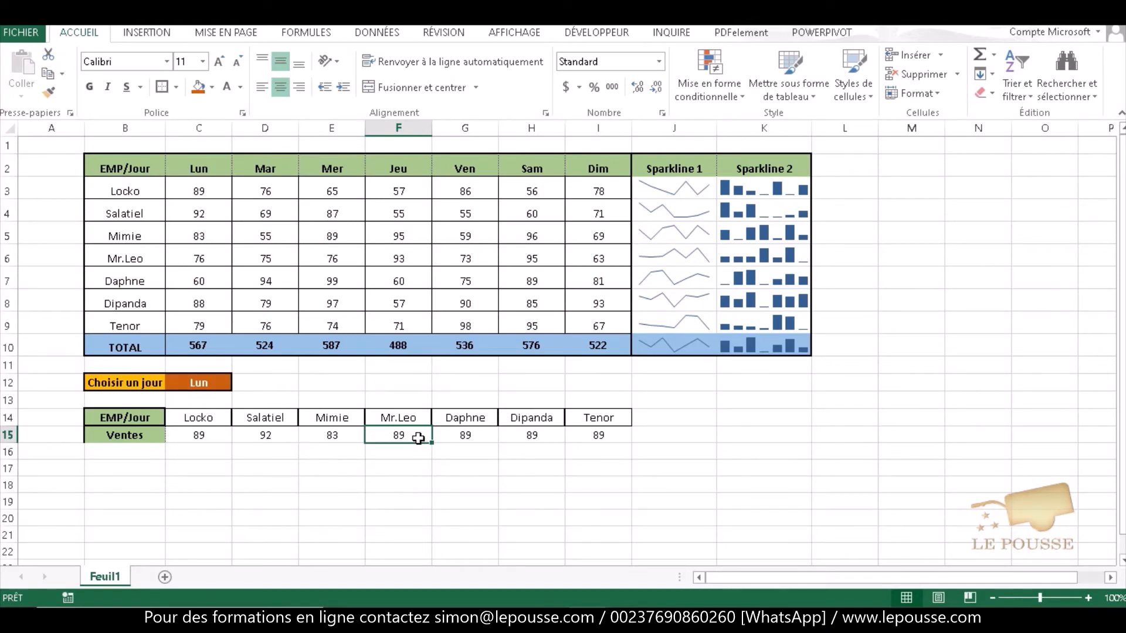
# Step: Change the row index in the F15 lookup formula to 2+3 for the fourth employee
pyautogui.doubleClick(418, 438)
pyautogui.click(464, 437)
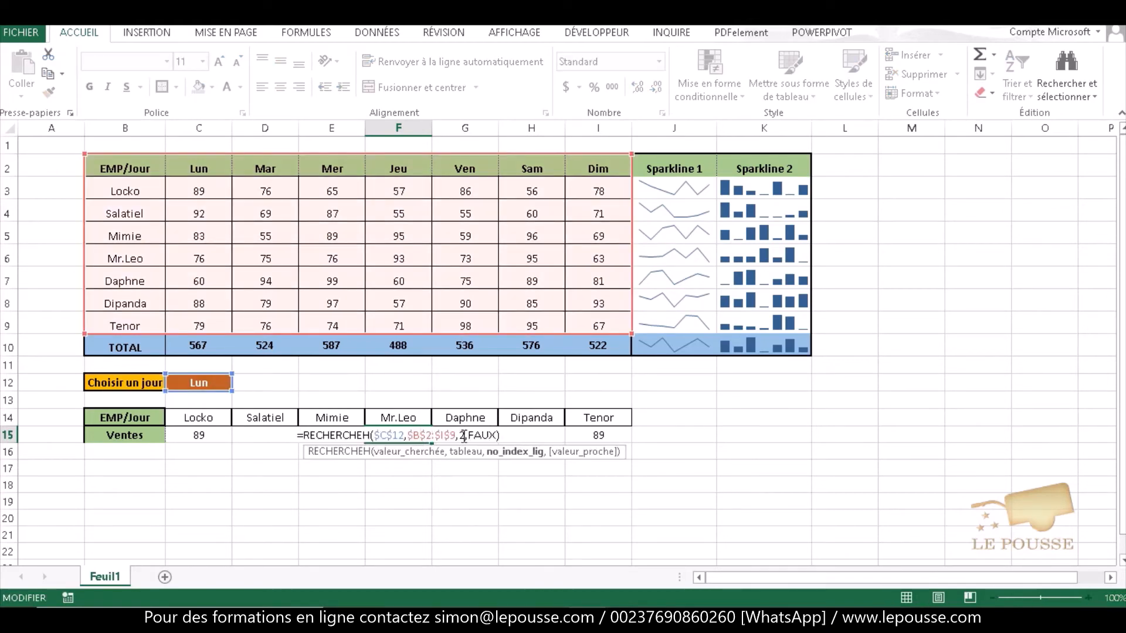
pyautogui.write('5')
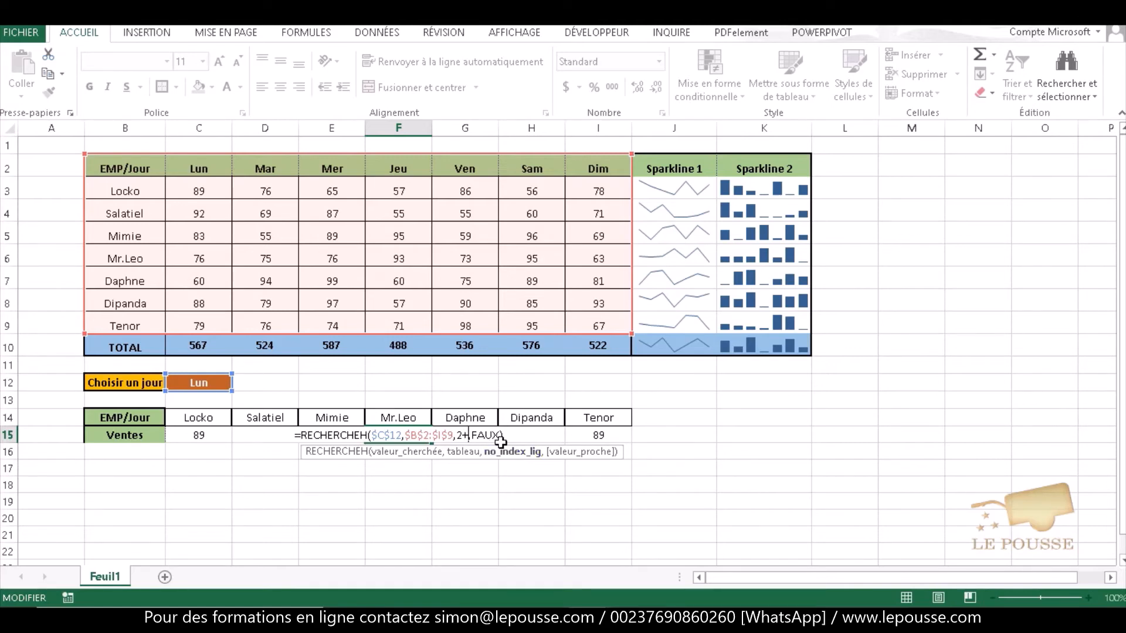
pyautogui.write('3')
pyautogui.press('Tab')
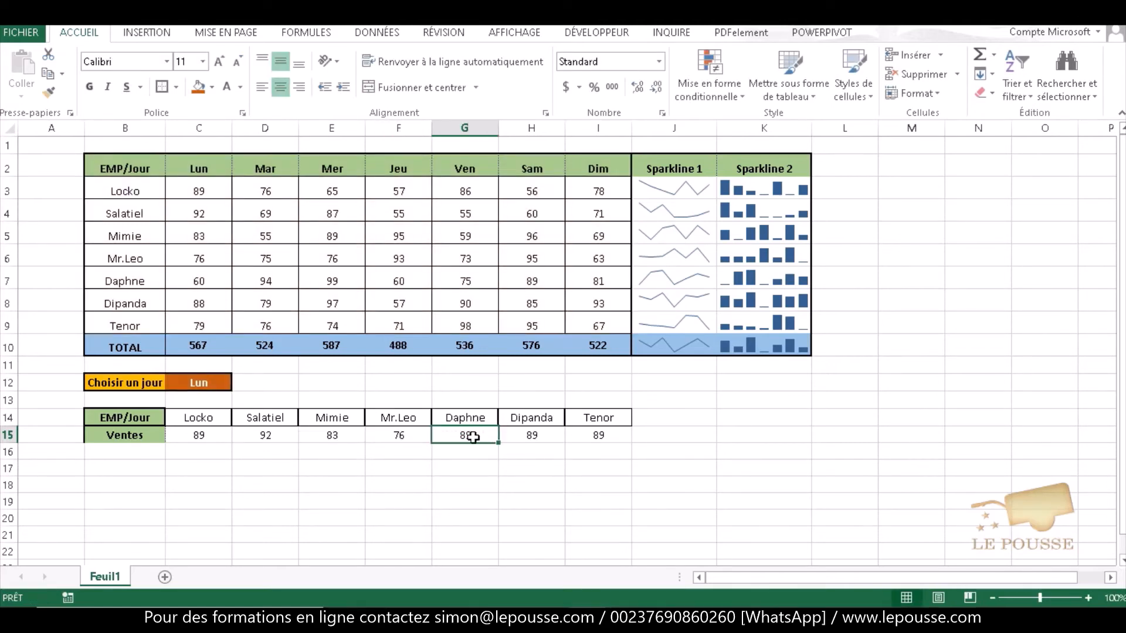
# Step: Change the row index in the G15 lookup formula to 2+4 for the fifth employee
pyautogui.doubleClick(473, 437)
pyautogui.click(532, 435)
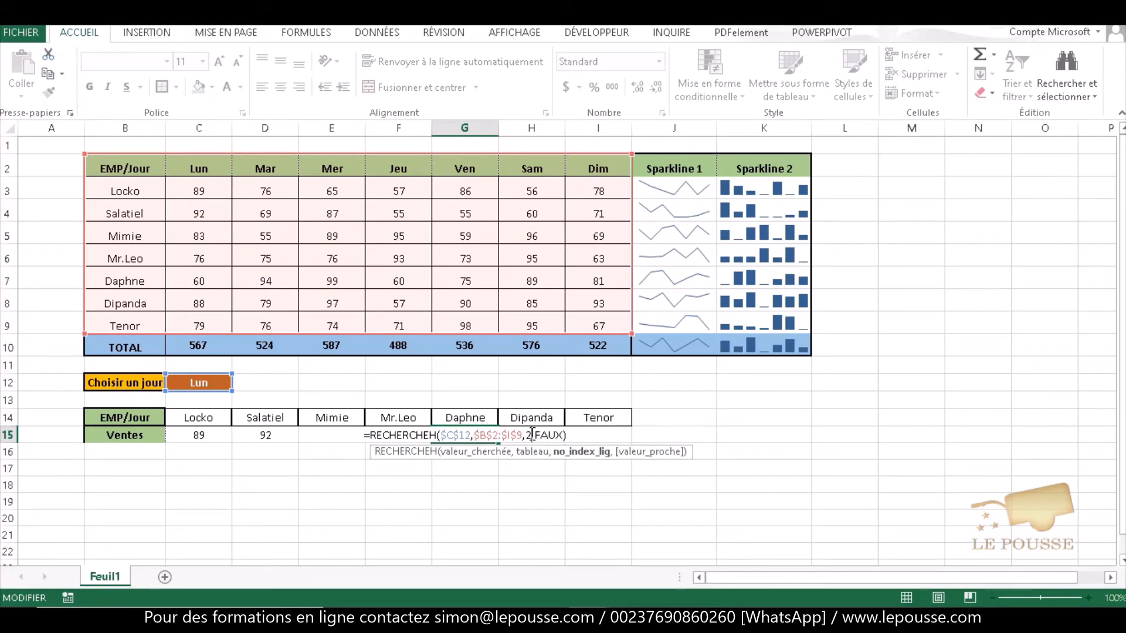
pyautogui.write('+4')
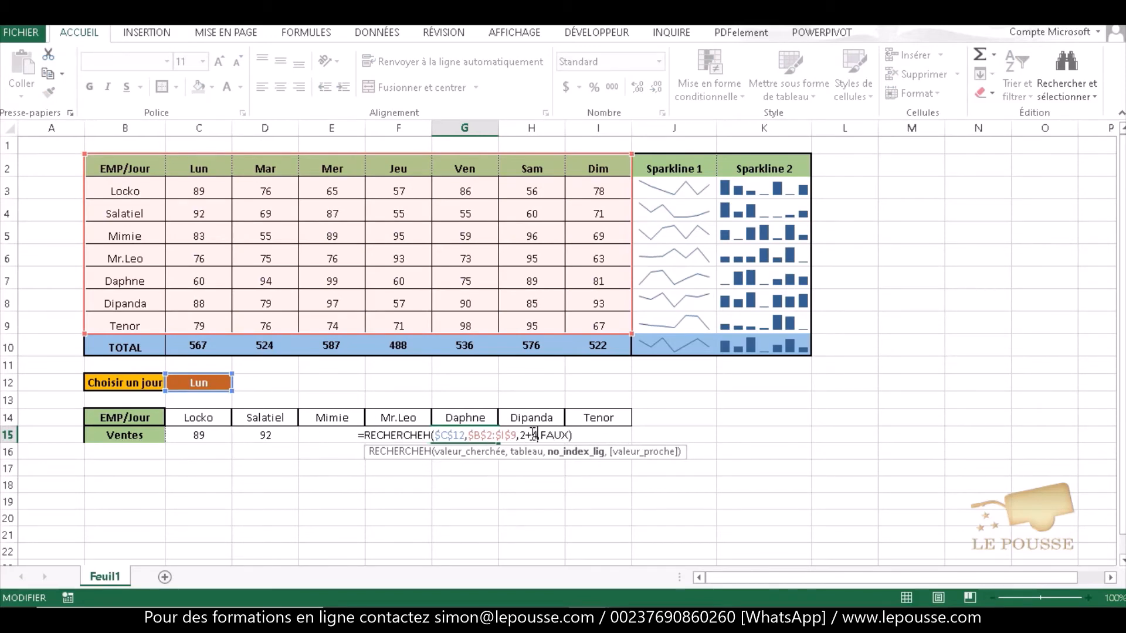
pyautogui.click(531, 435)
# Step: Change the row index in the H15 lookup formula to 2+5 for the sixth employee
pyautogui.doubleClick(531, 434)
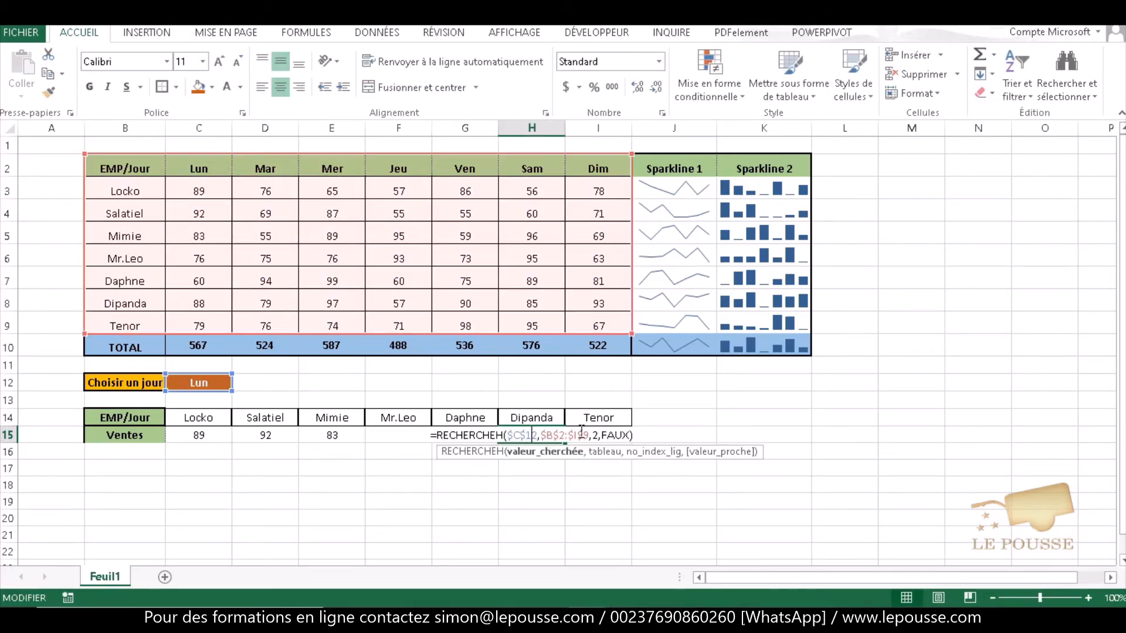
pyautogui.click(599, 435)
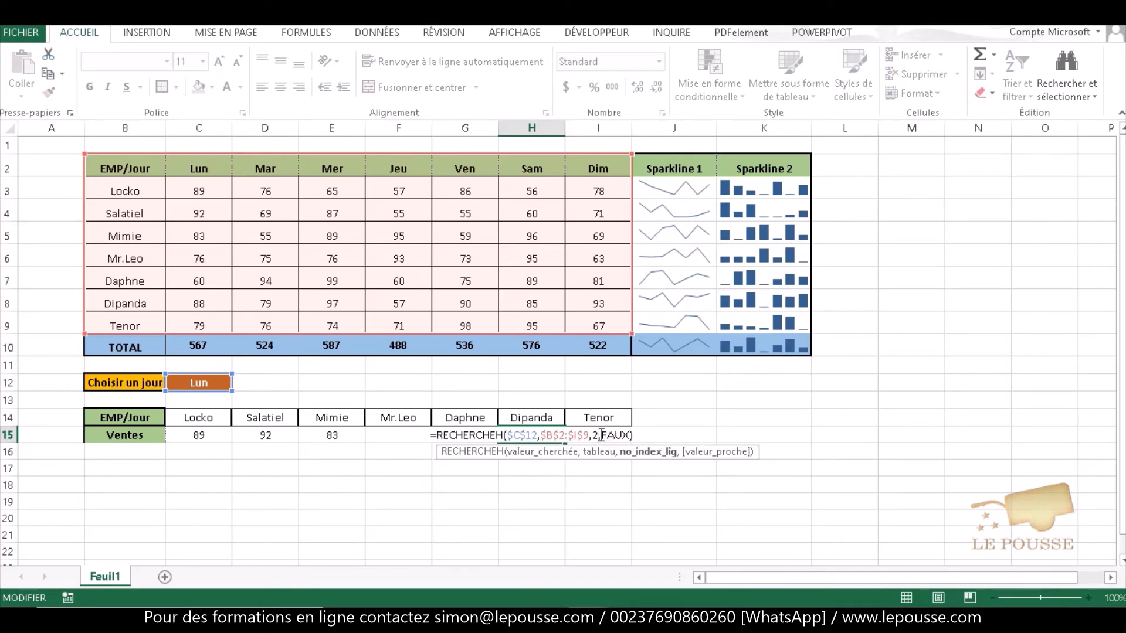
pyautogui.write('+')
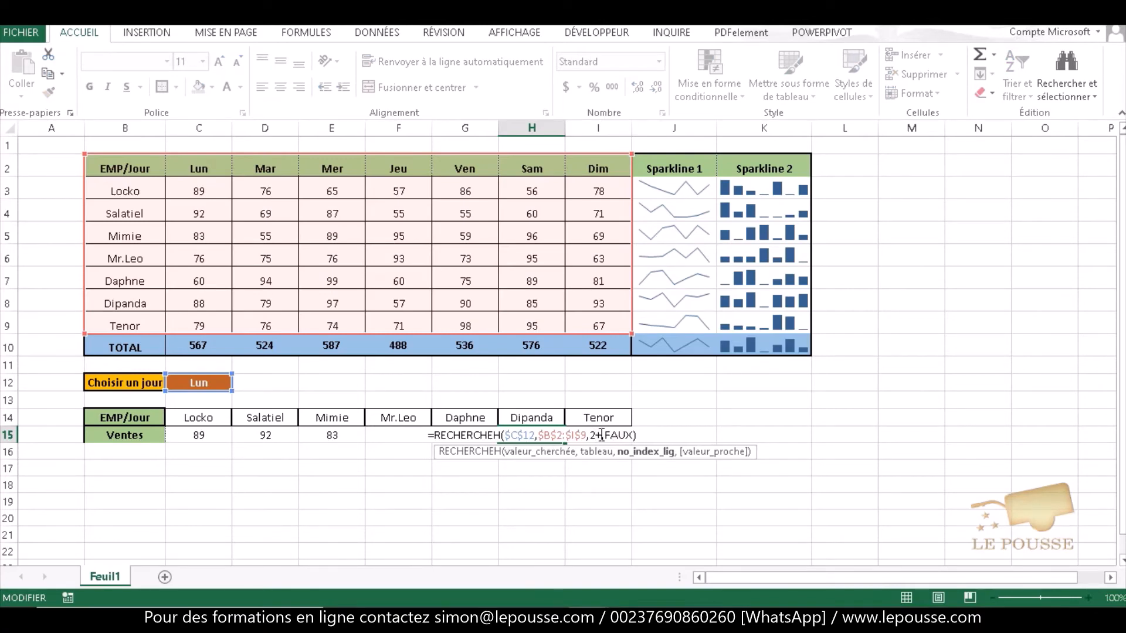
pyautogui.write('5')
pyautogui.press('Tab')
# Step: Change the row index in the I15 lookup formula to 2+6 for the seventh employee
pyautogui.doubleClick(601, 435)
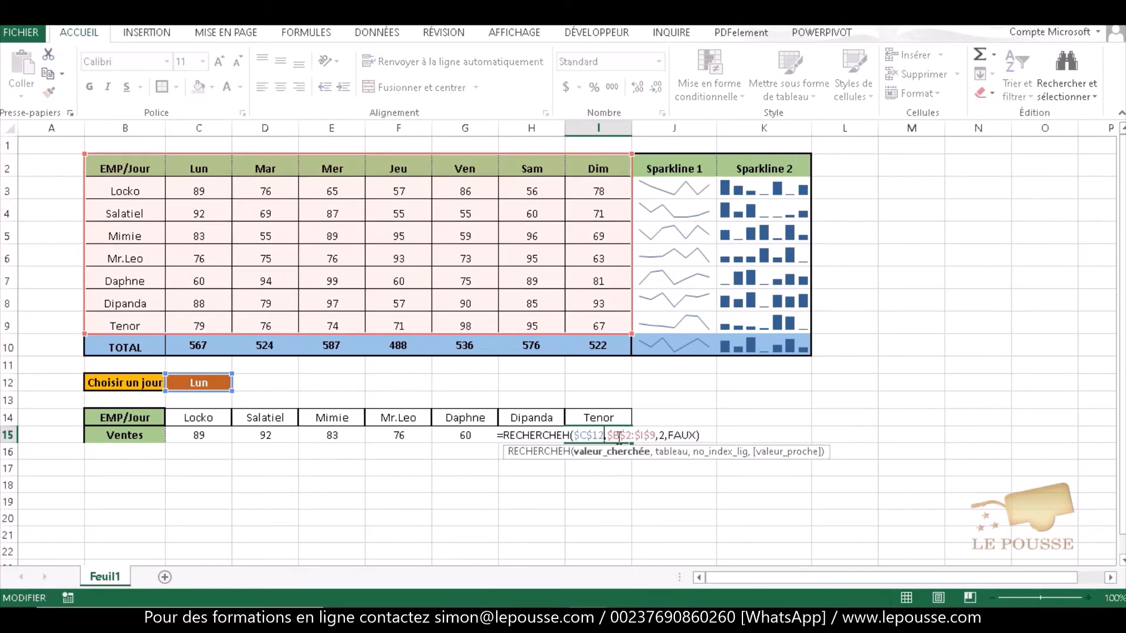
pyautogui.click(665, 435)
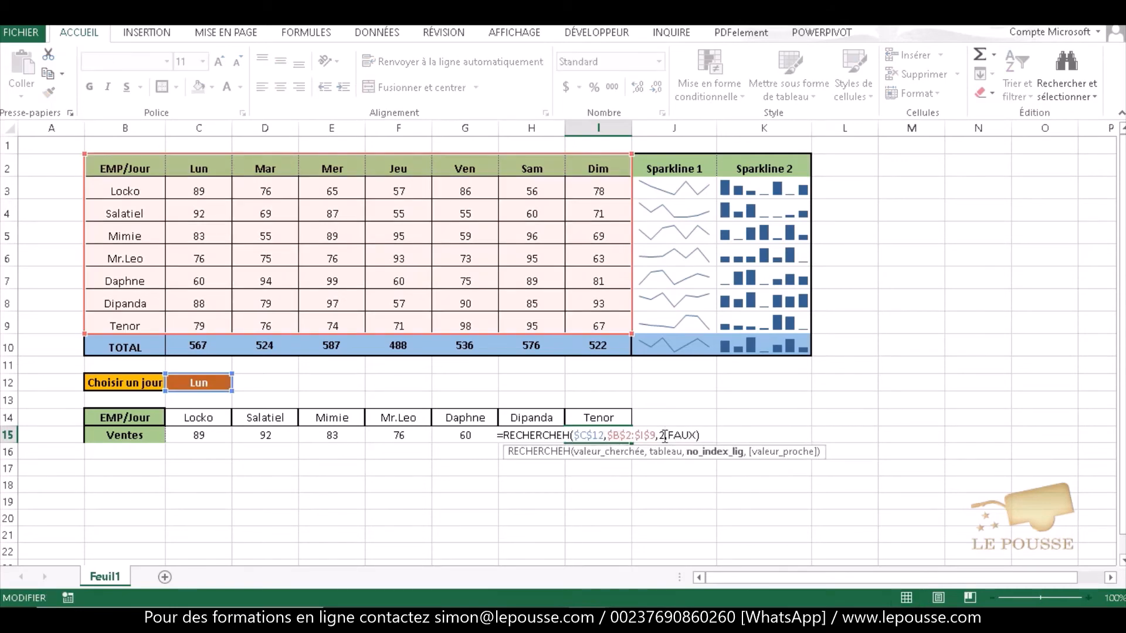
pyautogui.write('+6')
pyautogui.press('Return')
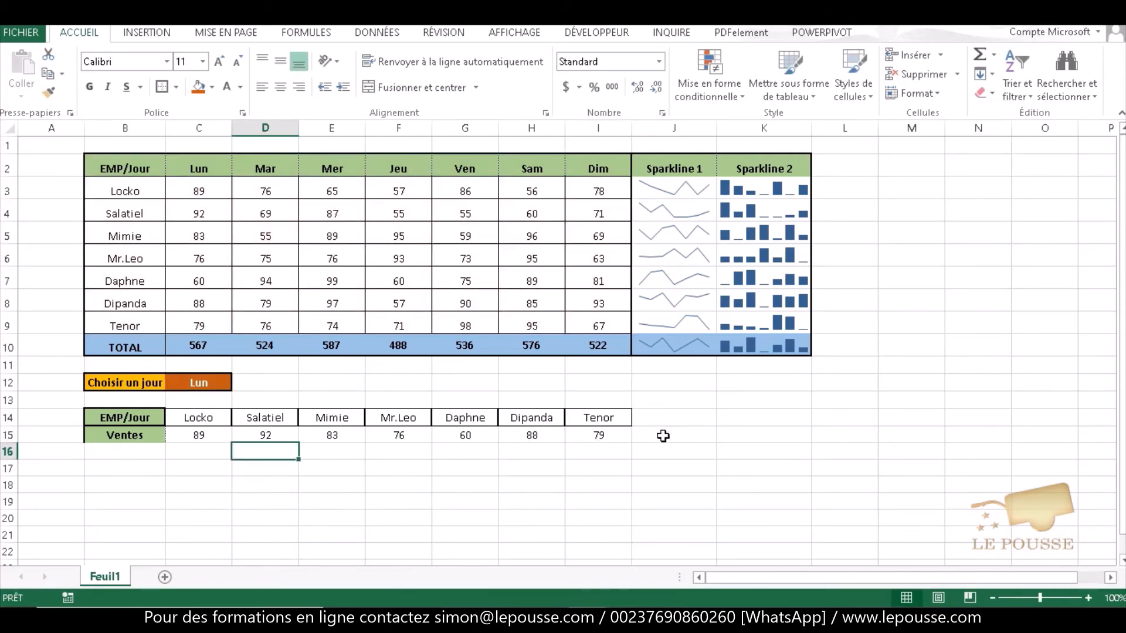
# Step: Compare each employee's value in the Ventes row with the Lun column of the main table
pyautogui.click(202, 436)
pyautogui.click(265, 442)
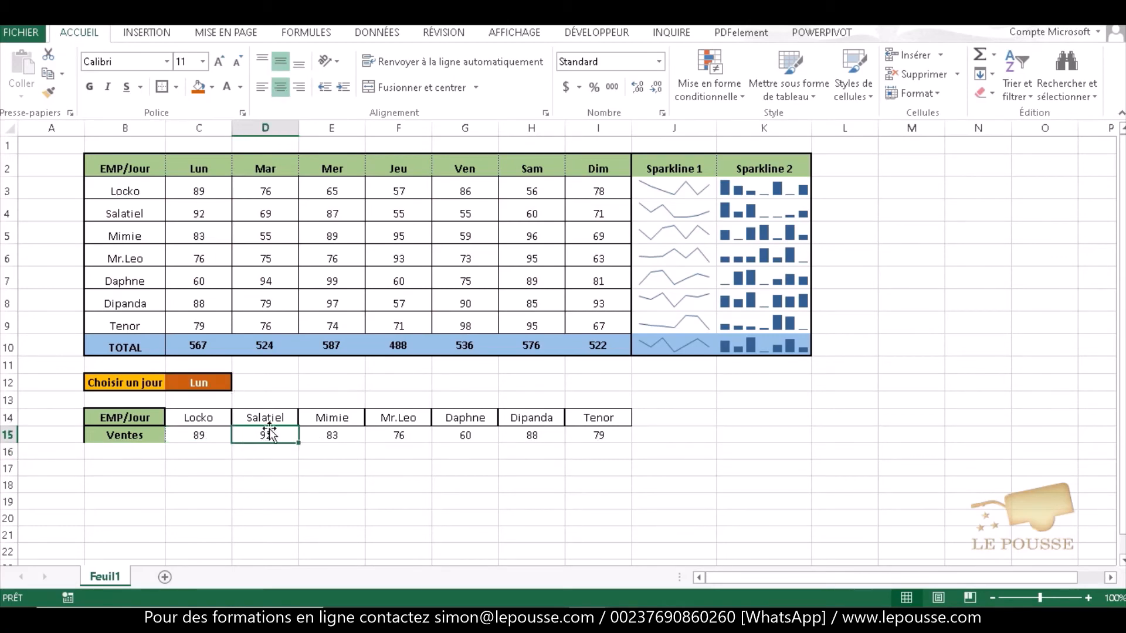
pyautogui.click(344, 437)
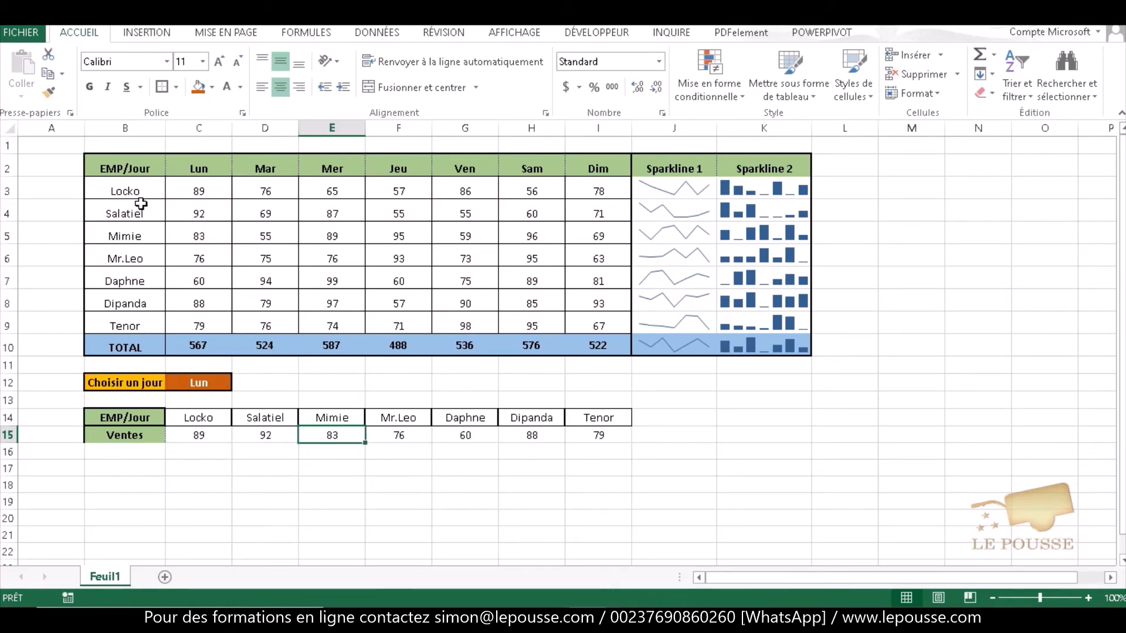
pyautogui.click(408, 433)
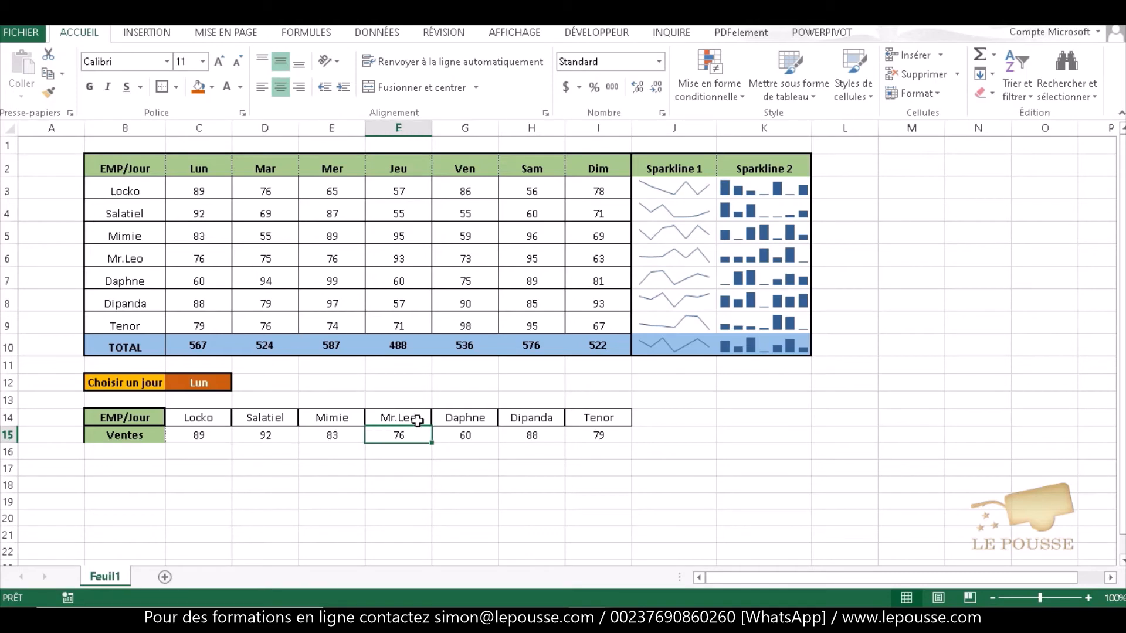
pyautogui.click(461, 435)
pyautogui.click(528, 435)
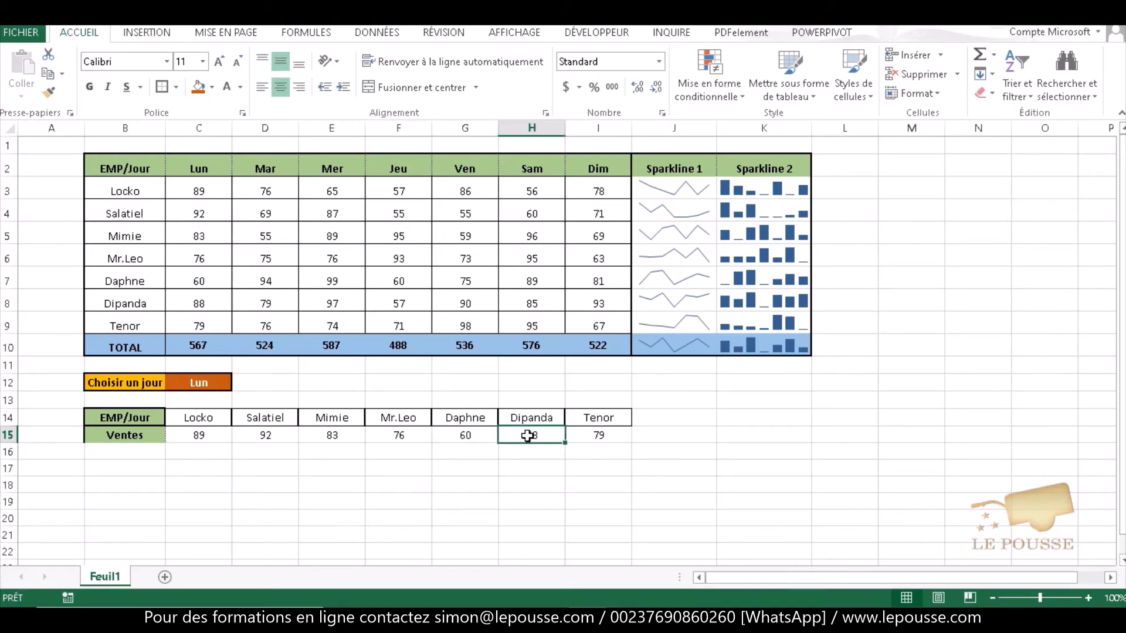
pyautogui.click(612, 441)
pyautogui.click(212, 326)
pyautogui.click(201, 434)
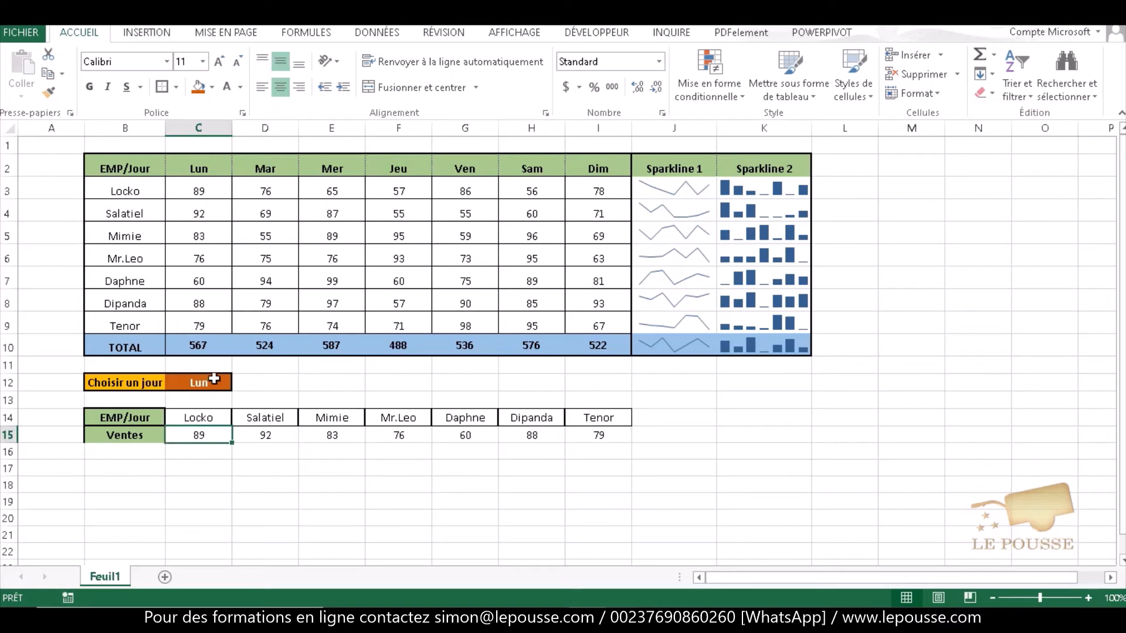
# Step: Test the Ventes lookups by setting the day selector in C12 to Mar, Dim and back to Lun
pyautogui.click(215, 379)
pyautogui.click(239, 384)
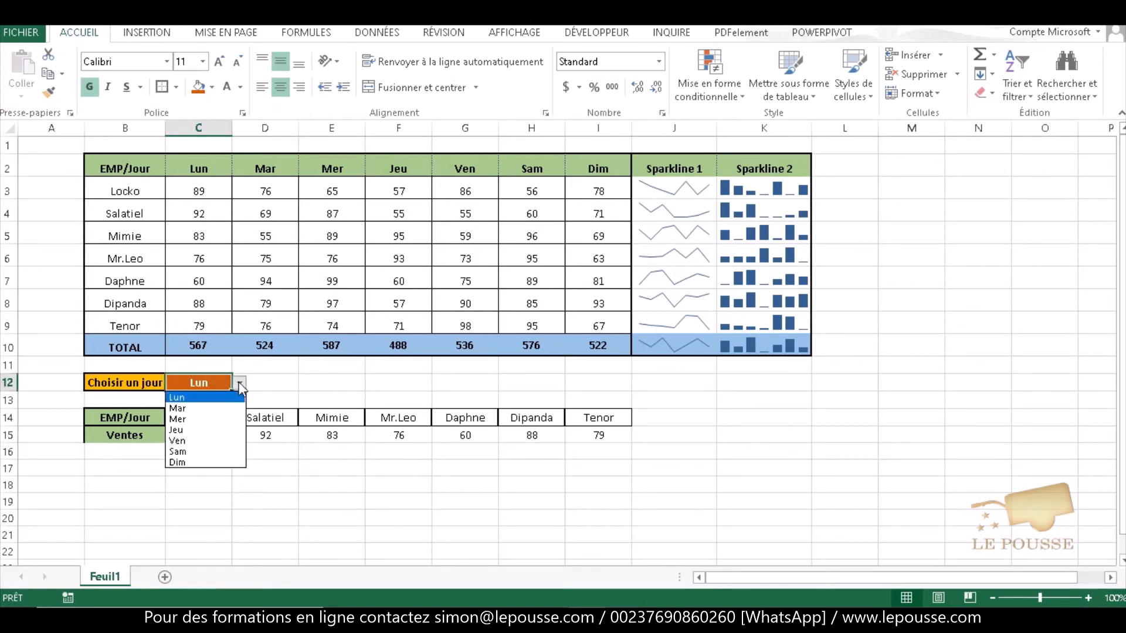
pyautogui.click(221, 409)
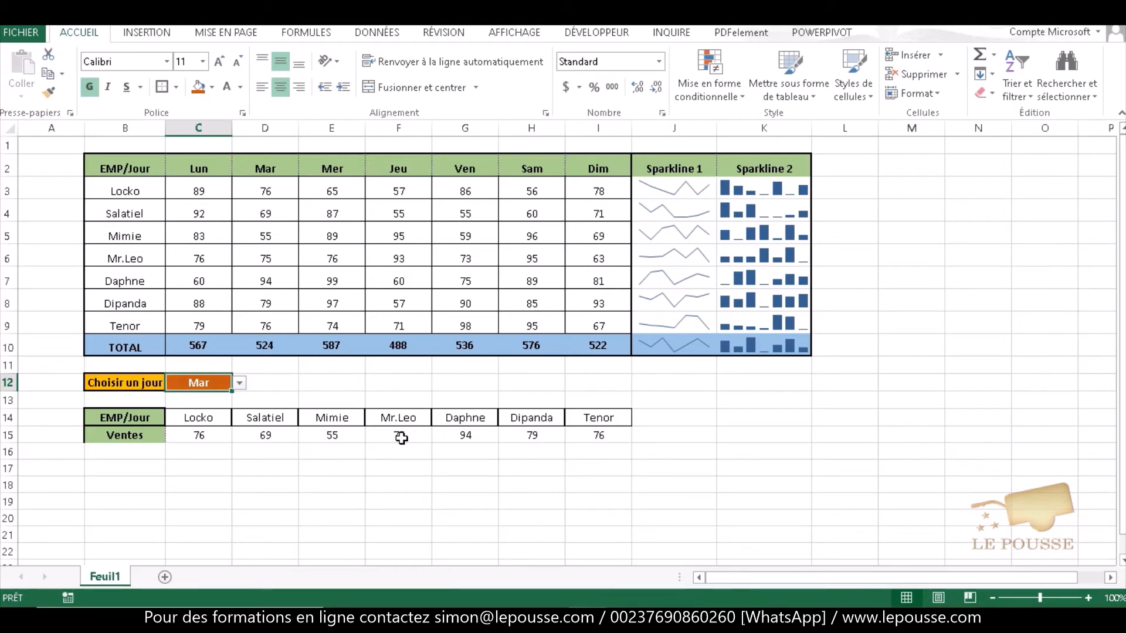
pyautogui.click(240, 385)
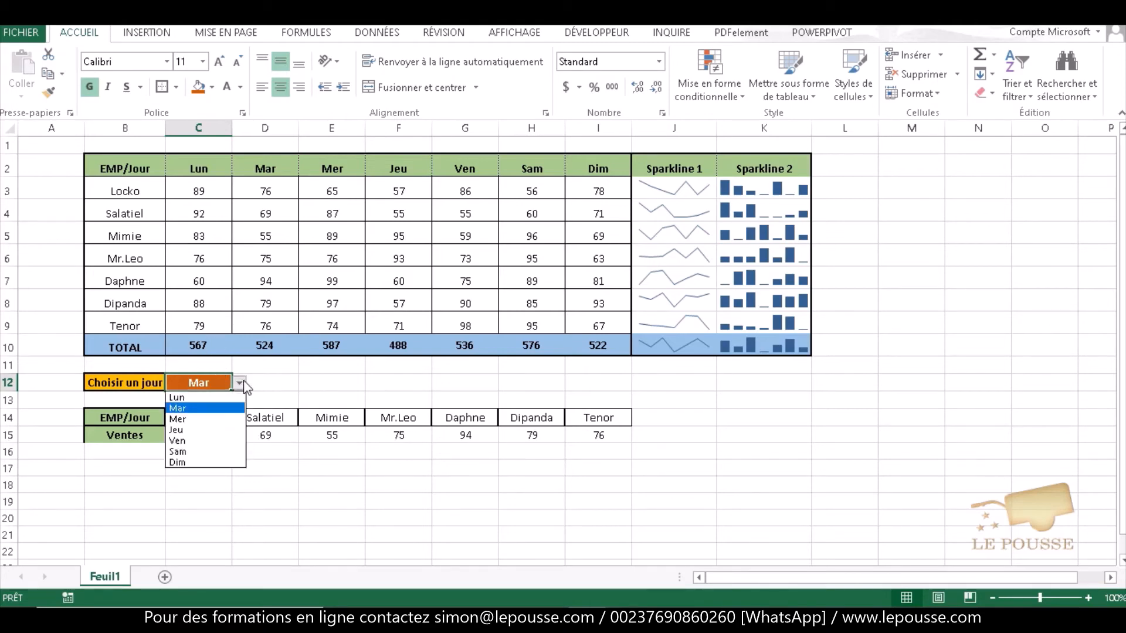
pyautogui.click(196, 463)
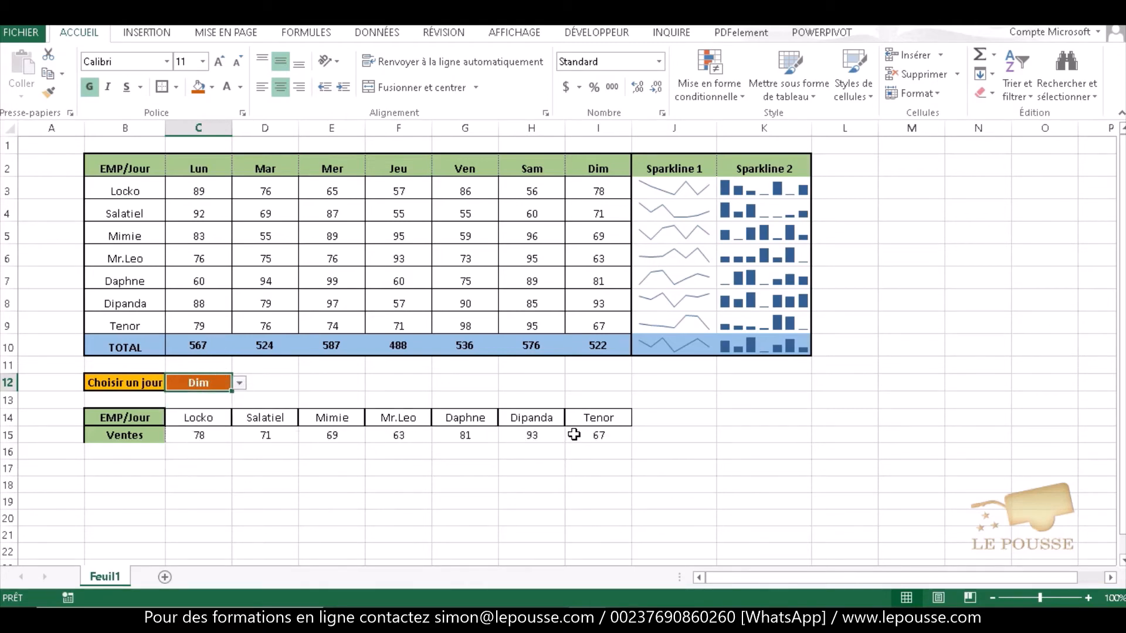
pyautogui.click(239, 384)
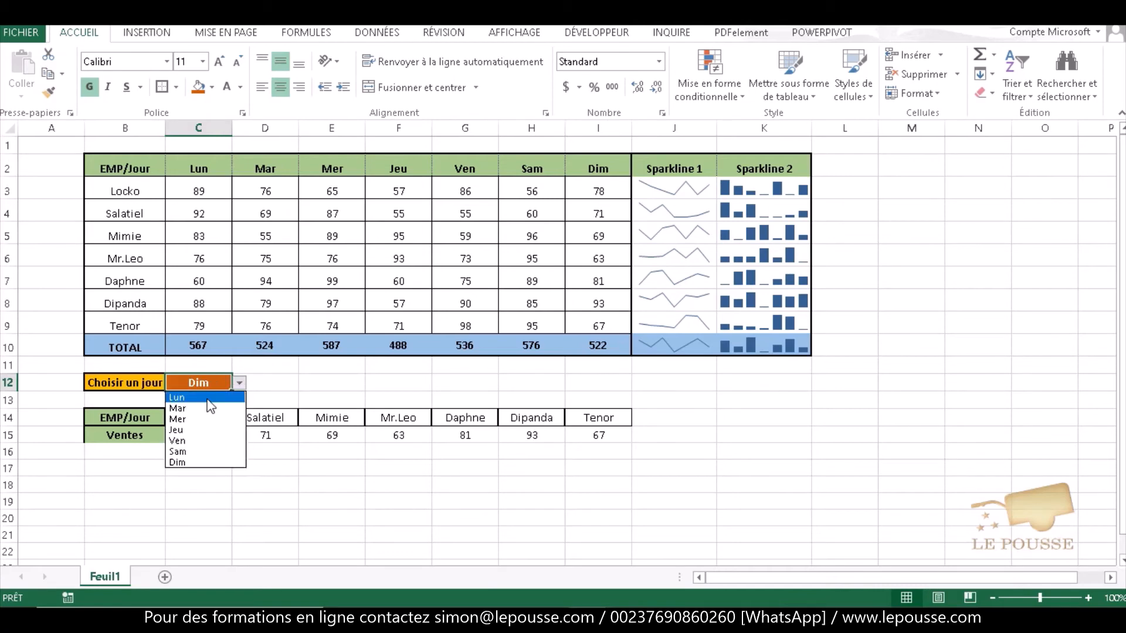
pyautogui.click(187, 398)
# Step: Add an outer border around the Ventes summary table in B14:I15
pyautogui.moveTo(114, 418); pyautogui.dragTo(608, 432)
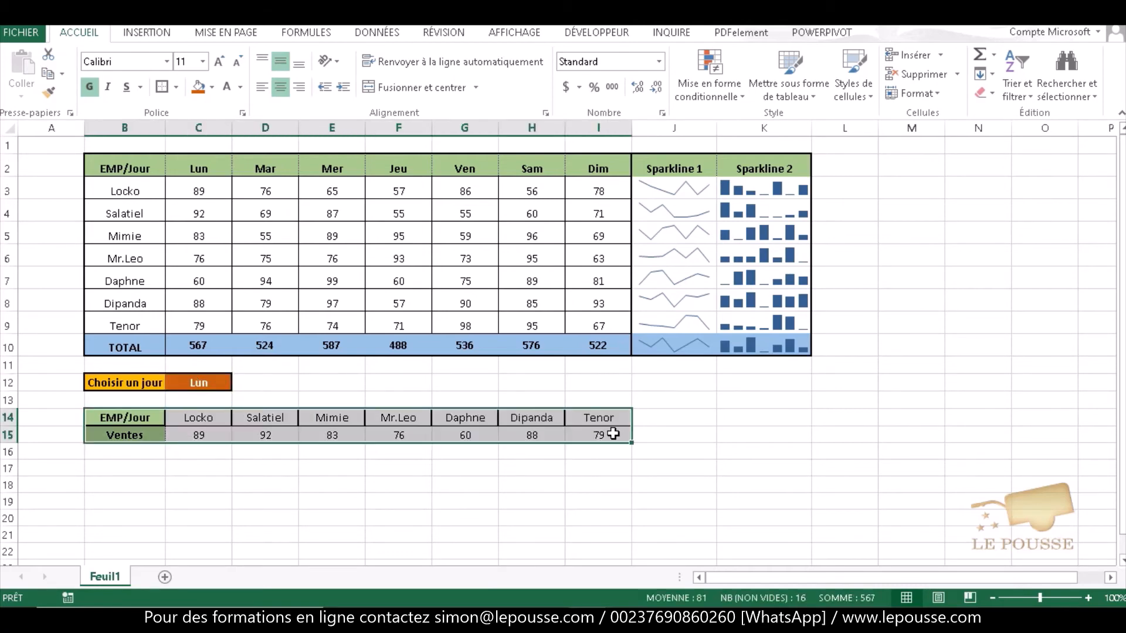
pyautogui.click(163, 88)
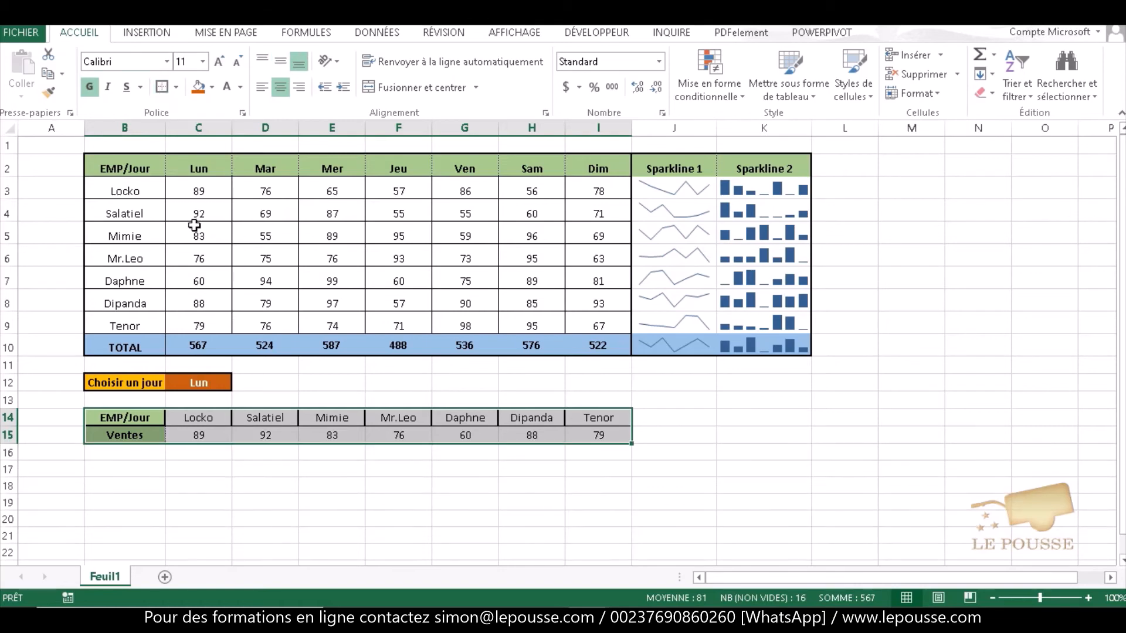
pyautogui.click(220, 487)
# Step: Merge and center C17:I21 below the summary table, with a yellow fill and an outer border
pyautogui.moveTo(127, 464); pyautogui.dragTo(626, 521)
pyautogui.moveTo(179, 473); pyautogui.dragTo(592, 531)
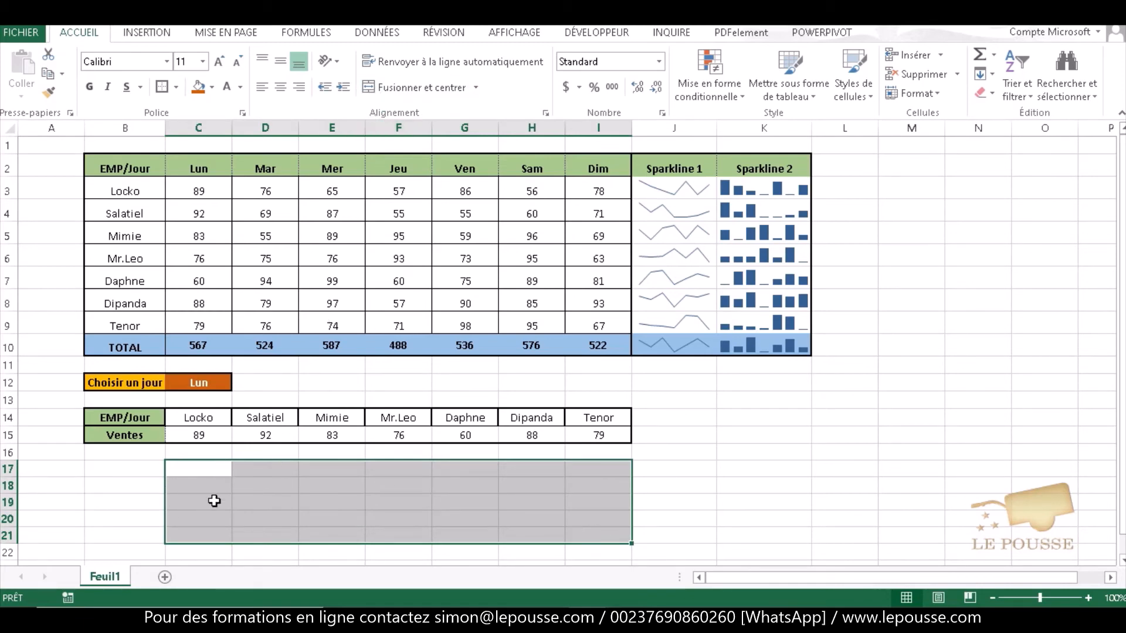
pyautogui.click(369, 89)
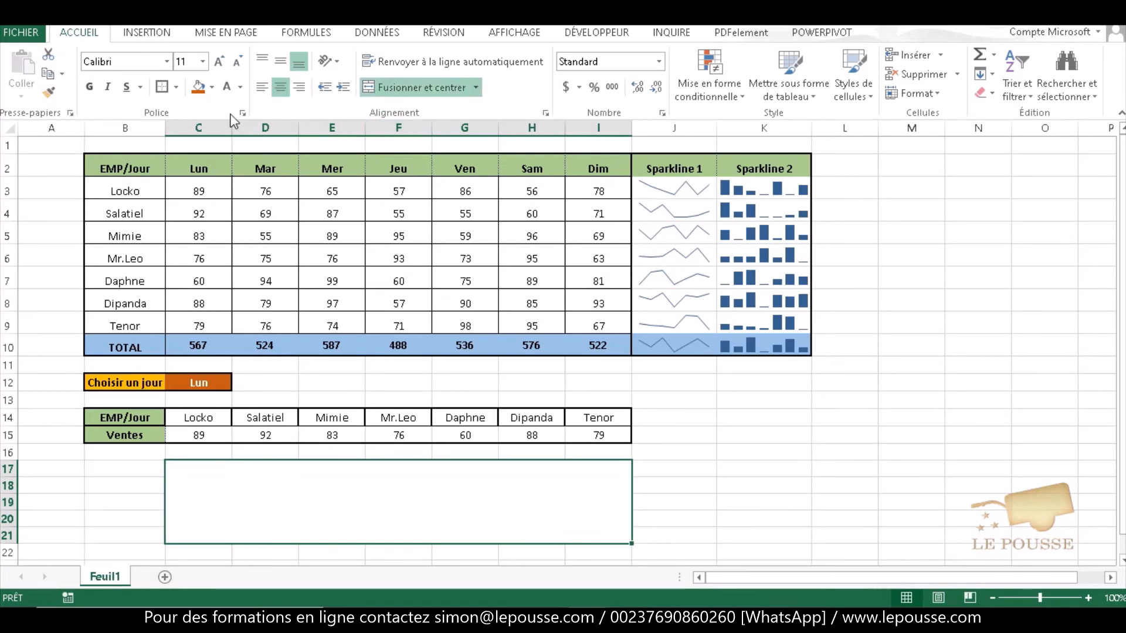
pyautogui.click(212, 86)
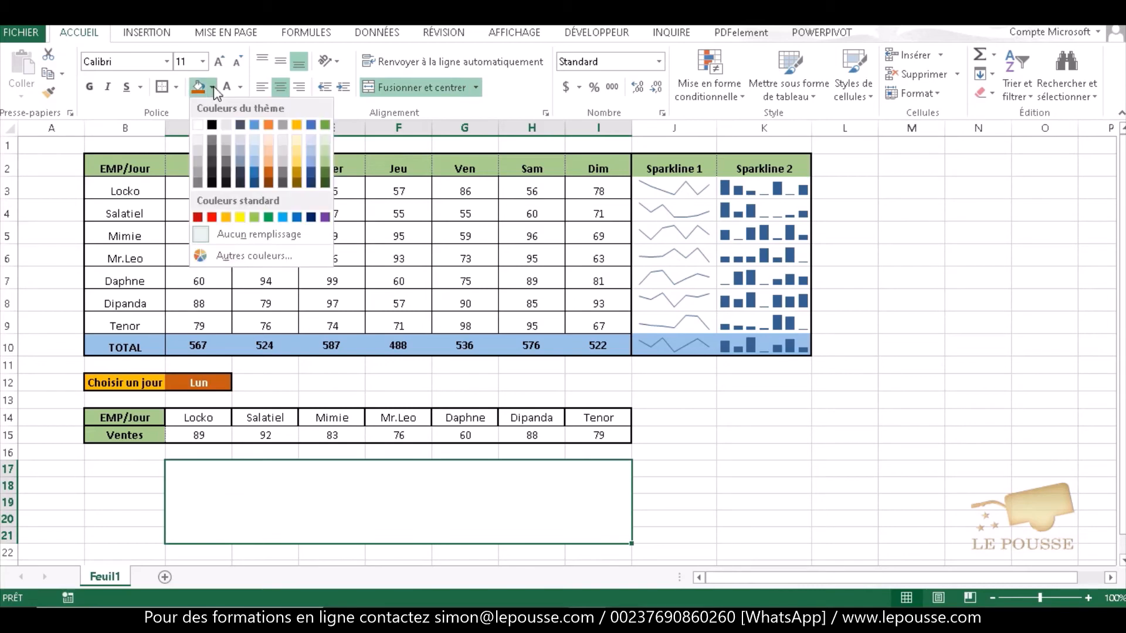
pyautogui.click(241, 218)
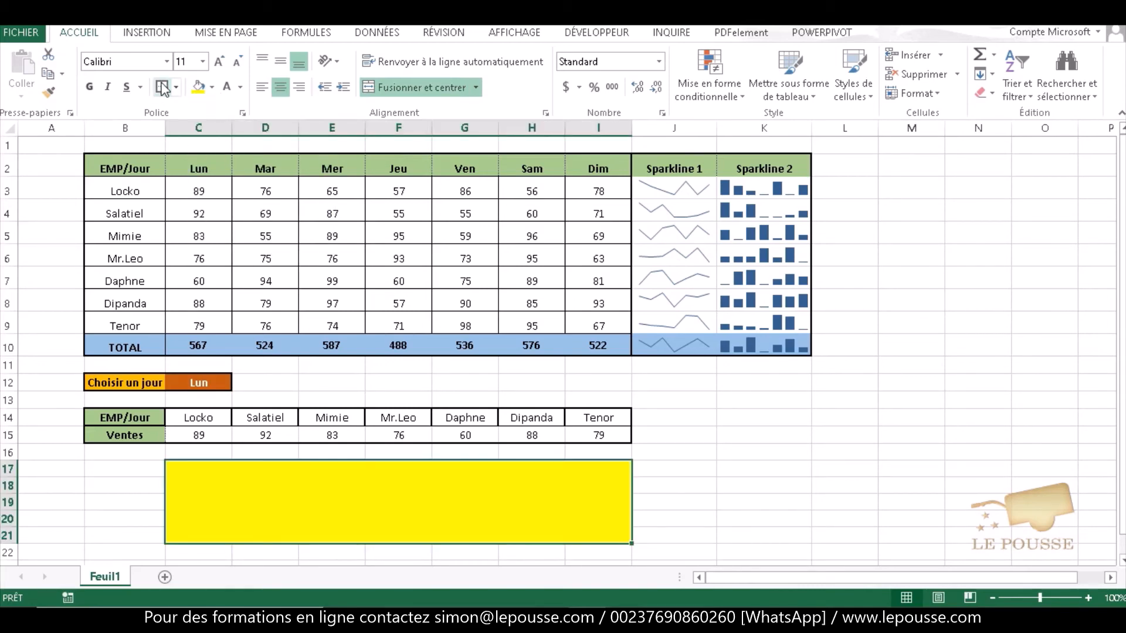
# Step: Insert a line sparkline in the merged yellow cell C17, using the Ventes values C15:I15 as data range
pyautogui.click(141, 33)
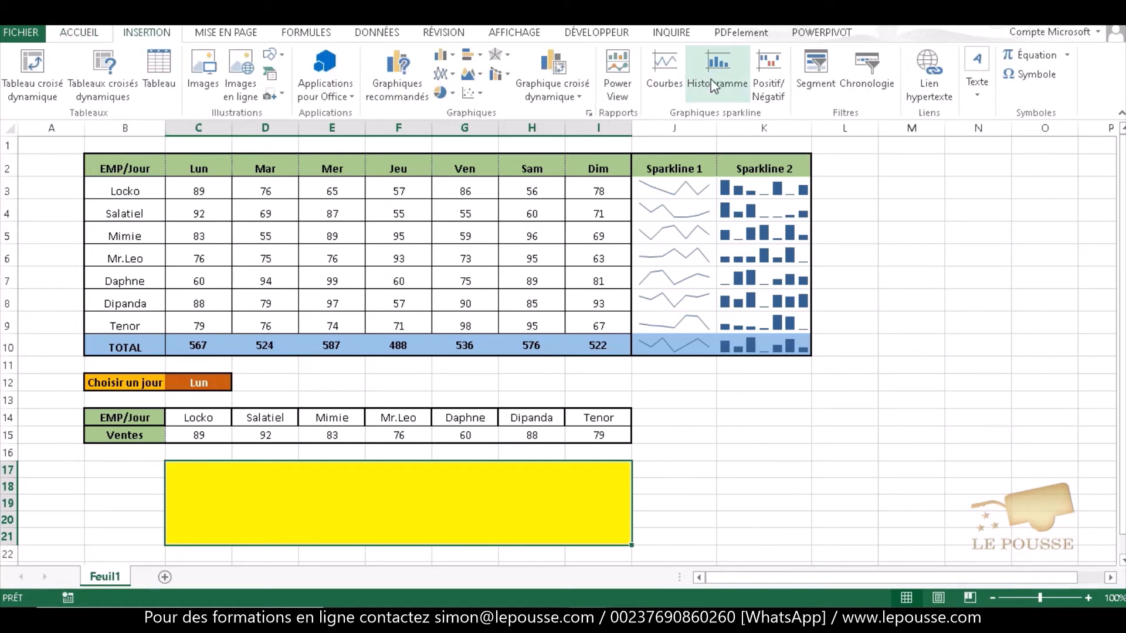
pyautogui.click(668, 73)
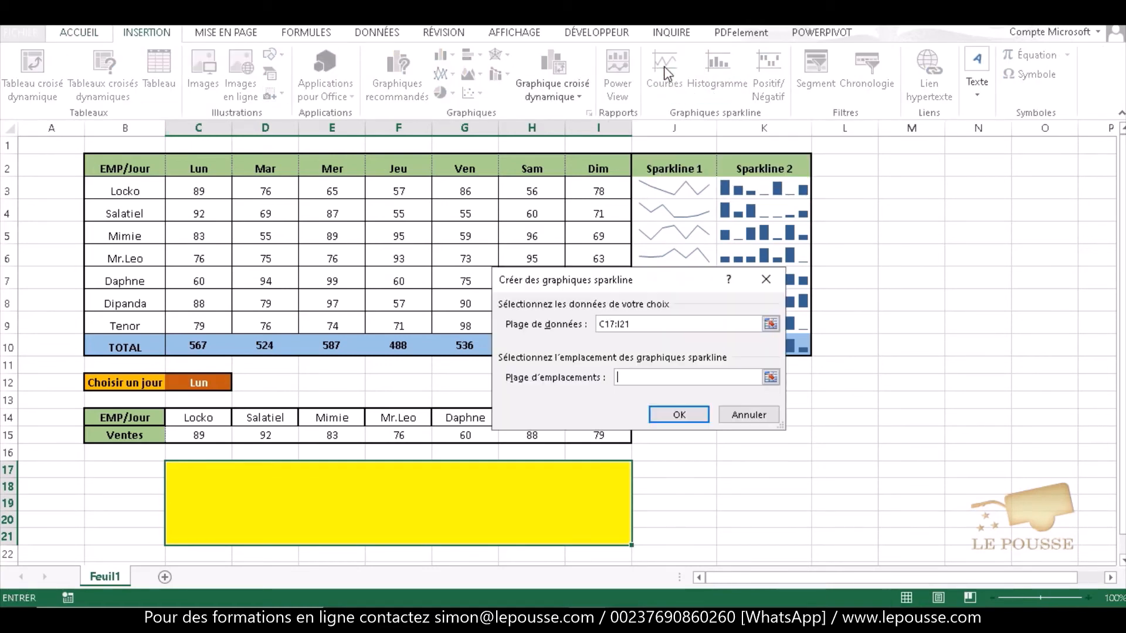
pyautogui.click(501, 505)
pyautogui.moveTo(639, 325); pyautogui.dragTo(570, 327)
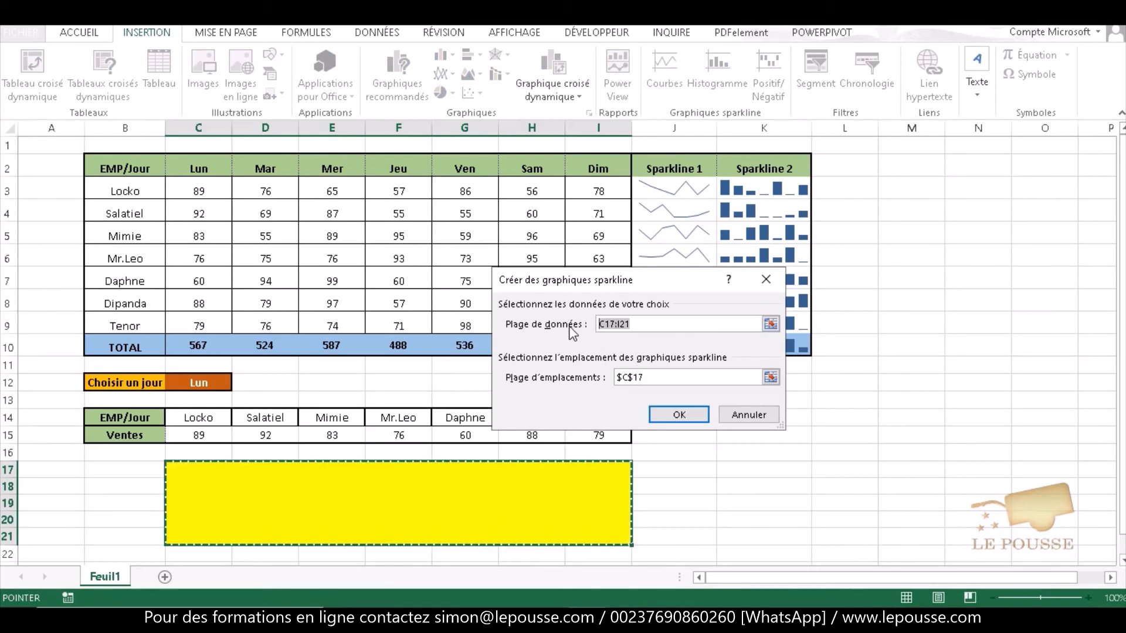
pyautogui.moveTo(200, 437); pyautogui.dragTo(594, 438)
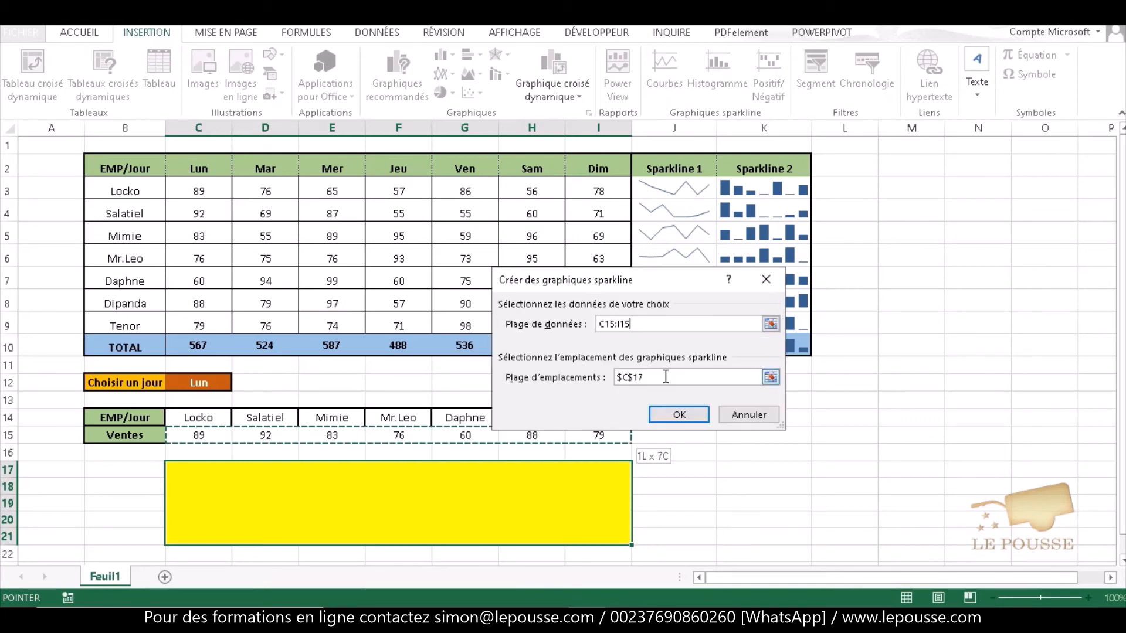
pyautogui.click(678, 415)
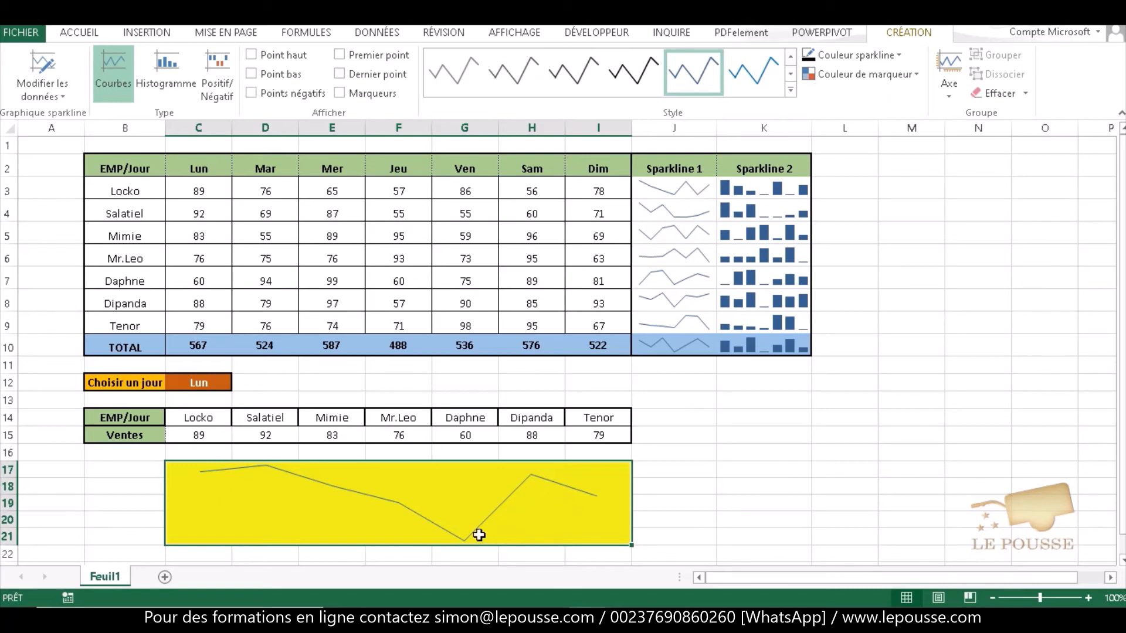
# Step: Test the line sparkline by setting the day selector in C12 to Mar and finally to Jeu
pyautogui.click(202, 381)
pyautogui.click(240, 385)
pyautogui.click(225, 403)
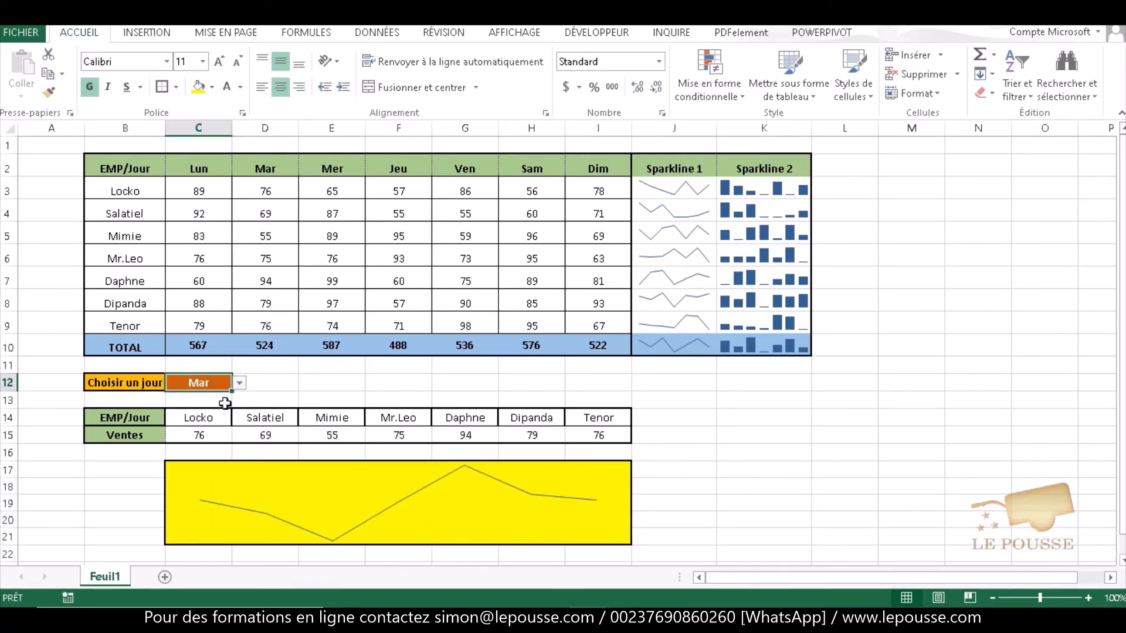
pyautogui.click(240, 383)
pyautogui.click(219, 431)
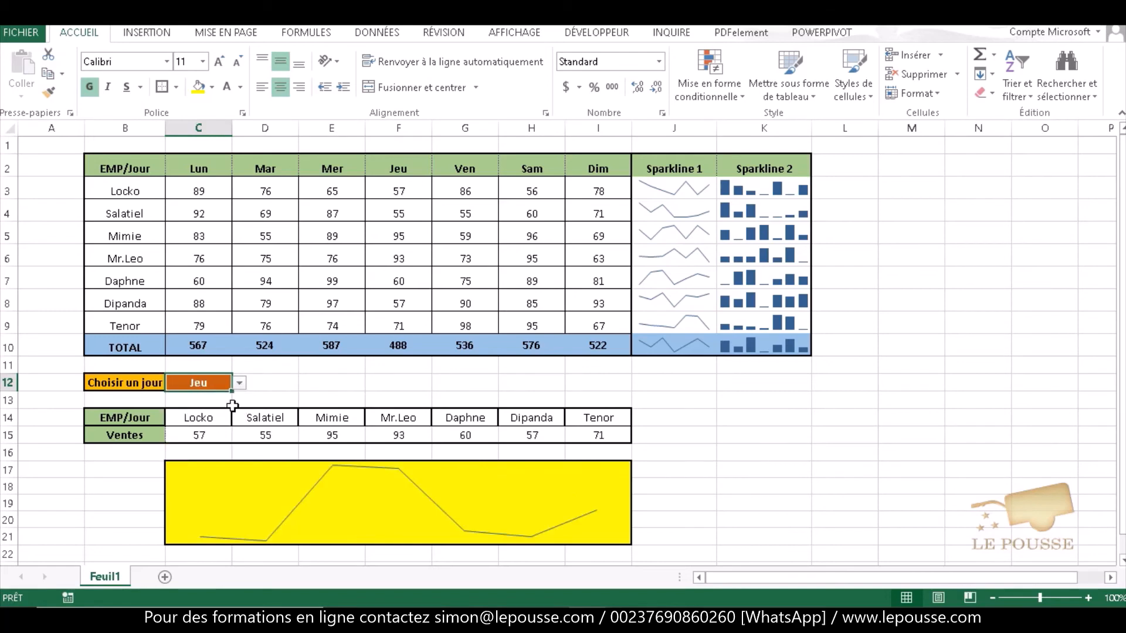
# Step: Replace the line sparkline in the merged yellow cell C17 with a column sparkline based on the Ventes values C15:I15
pyautogui.click(244, 492)
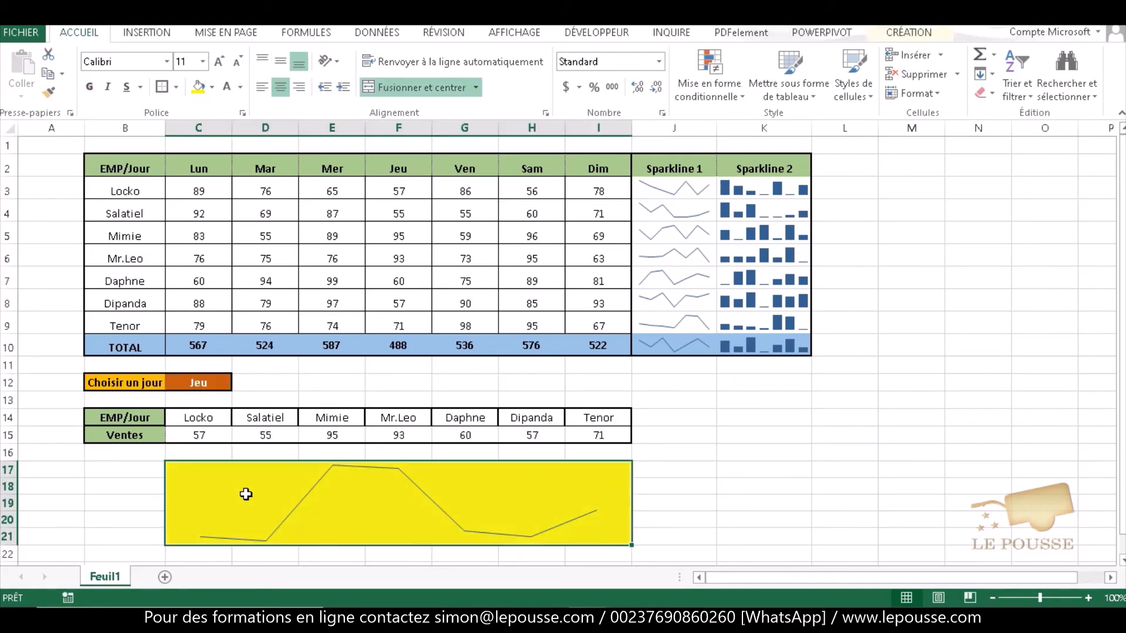
pyautogui.click(158, 33)
pyautogui.click(717, 73)
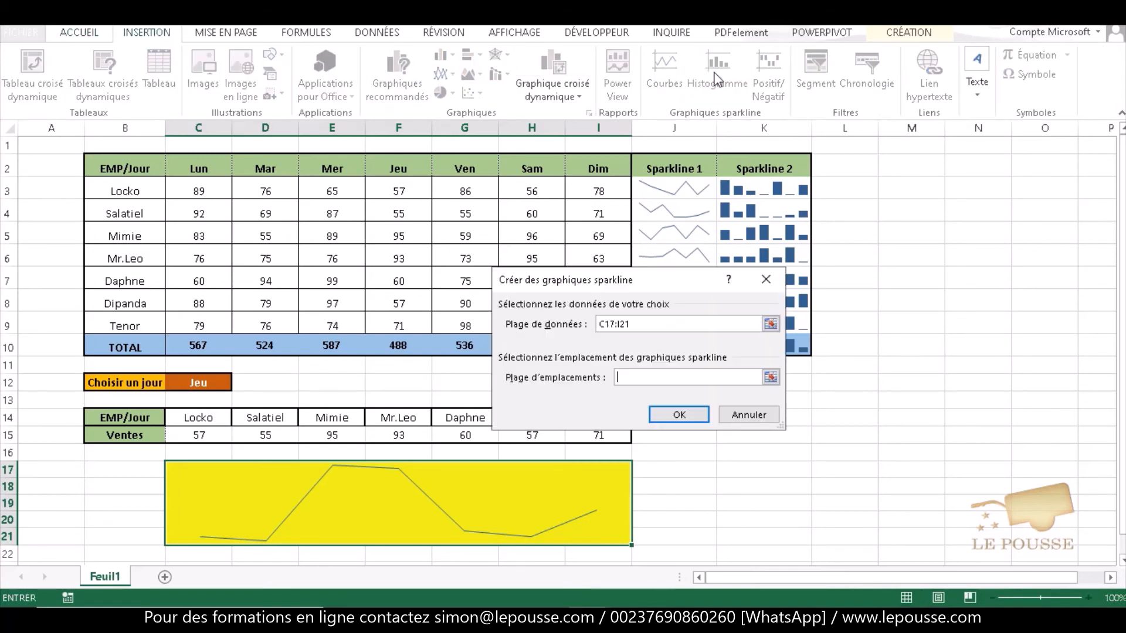
pyautogui.click(481, 494)
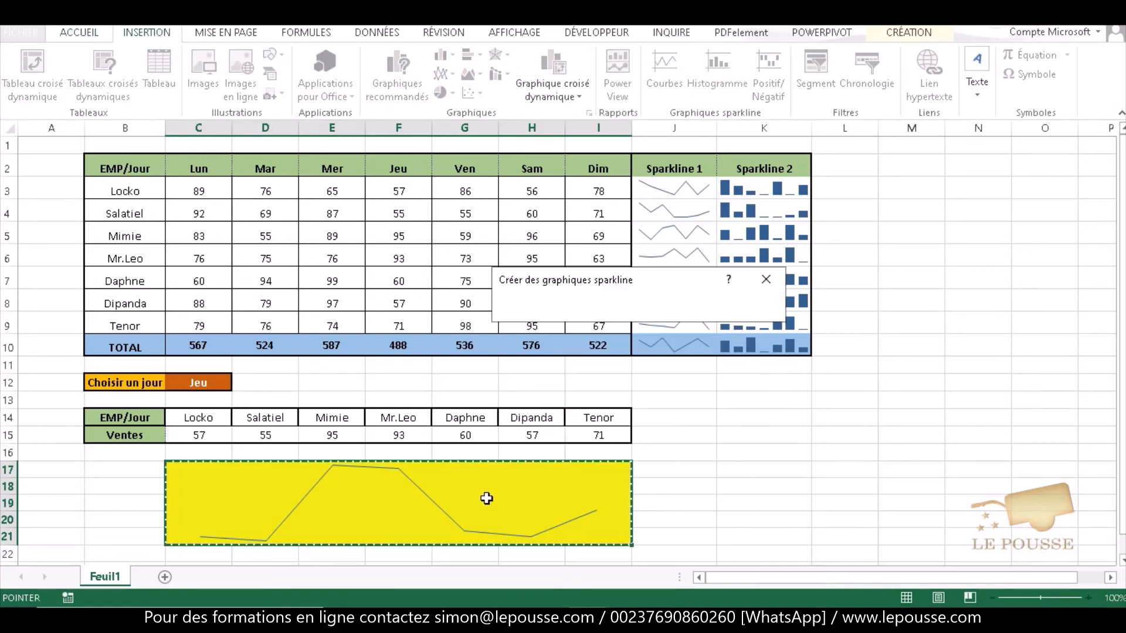
pyautogui.moveTo(639, 325); pyautogui.dragTo(574, 319)
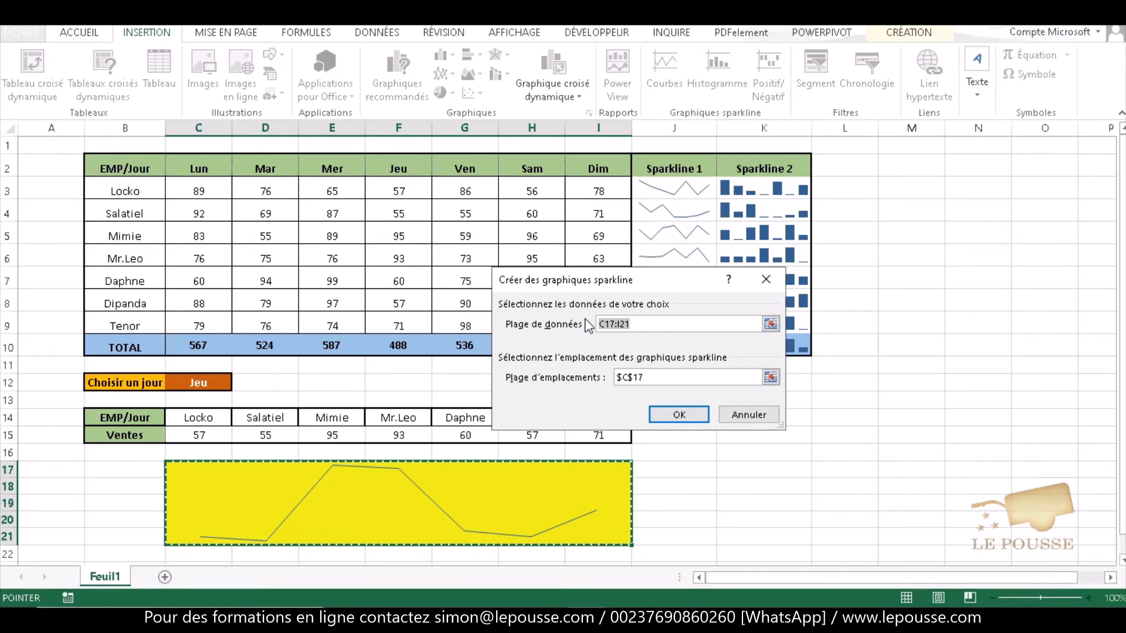
pyautogui.press('BackSpace')
pyautogui.moveTo(197, 434); pyautogui.dragTo(588, 435)
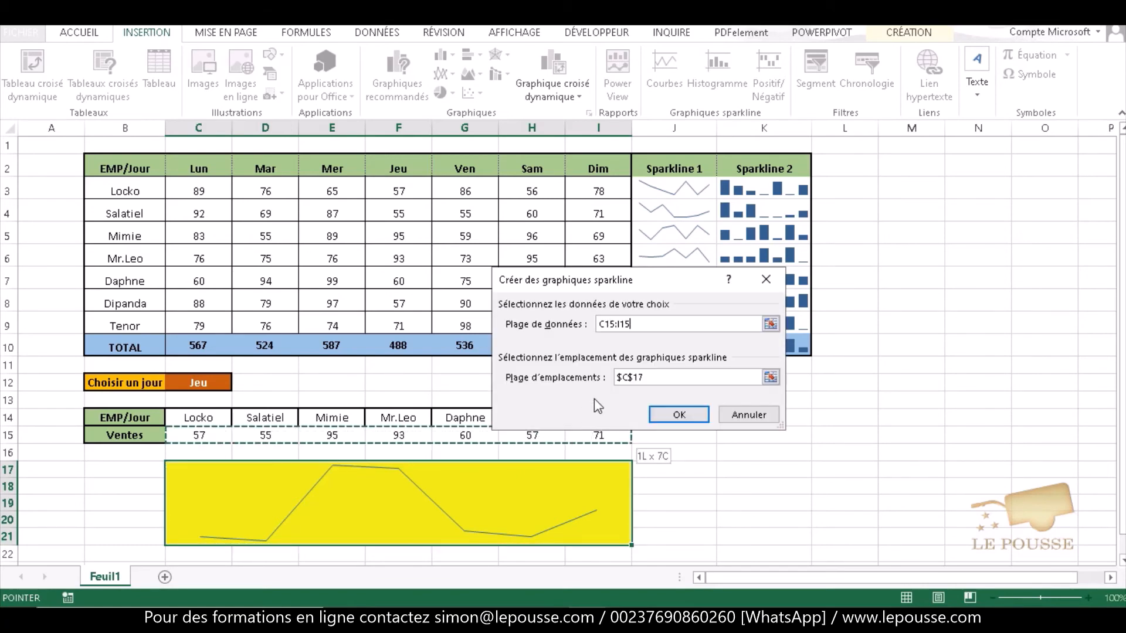
pyautogui.click(680, 415)
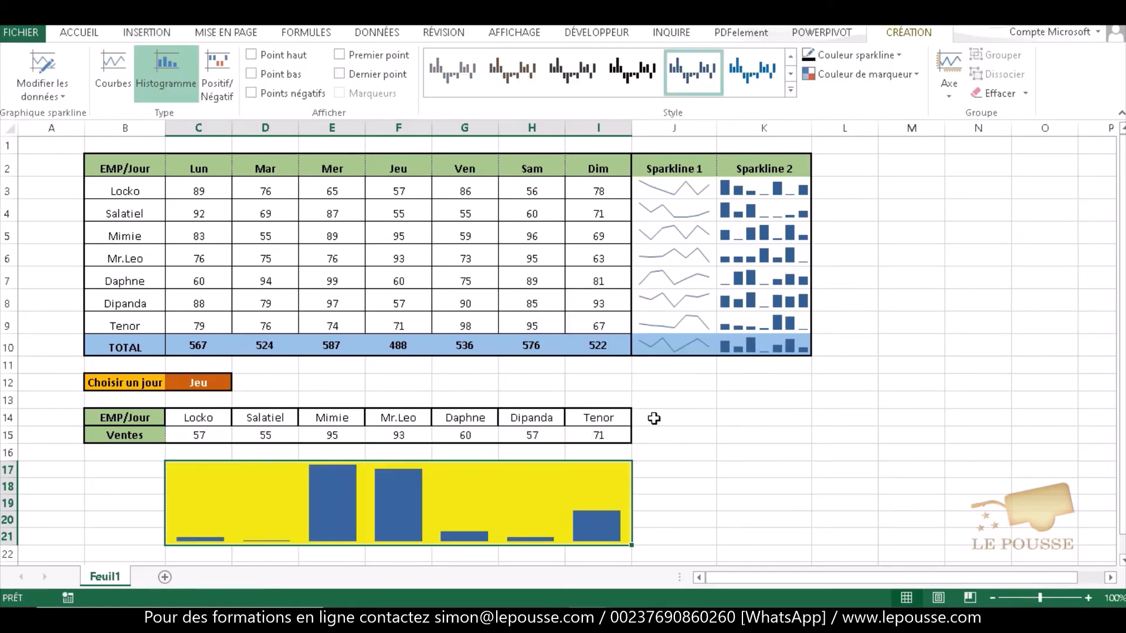
# Step: Test the column sparkline by setting the day selector in C12 to Mar, Mer, Jeu and finally Ven
pyautogui.click(227, 384)
pyautogui.click(240, 383)
pyautogui.click(229, 404)
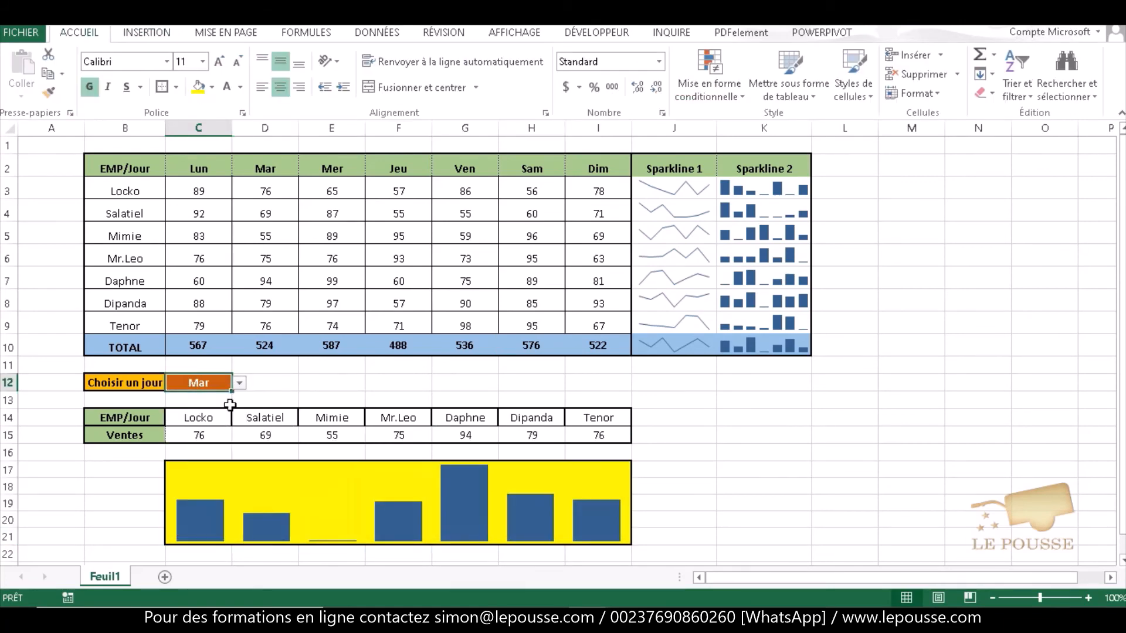
pyautogui.click(240, 384)
pyautogui.click(232, 415)
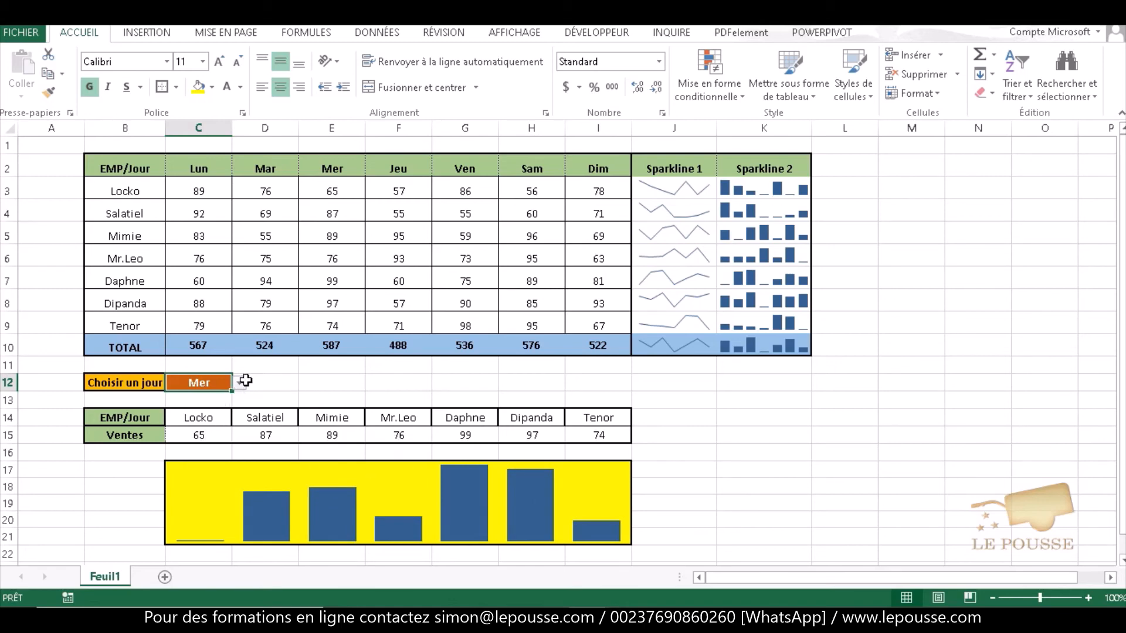
pyautogui.click(240, 383)
pyautogui.click(227, 426)
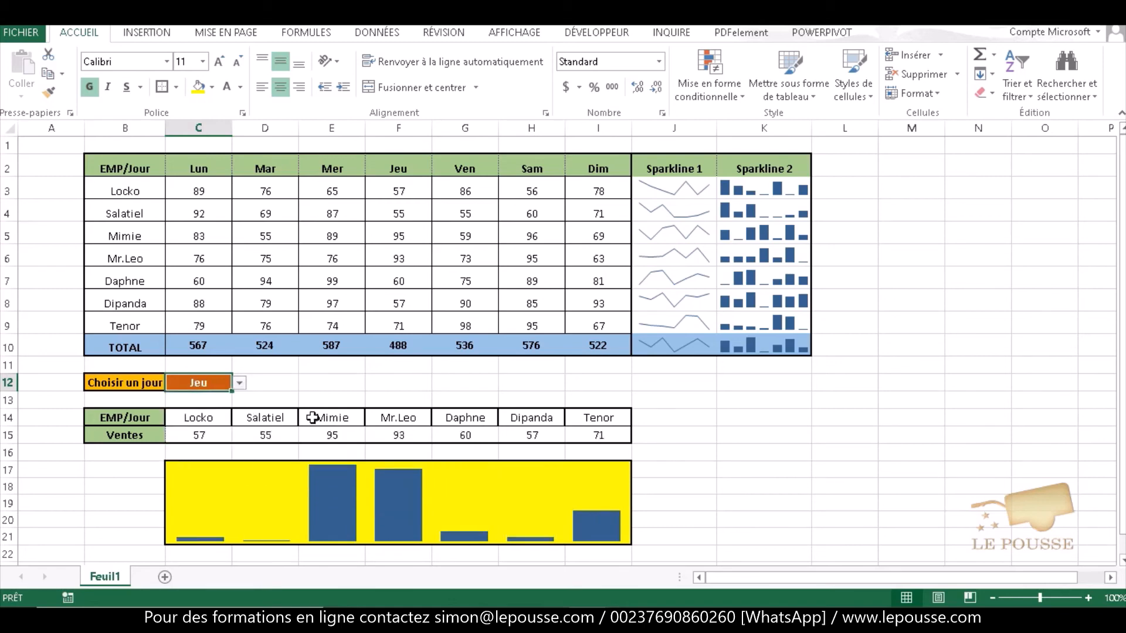
pyautogui.click(240, 384)
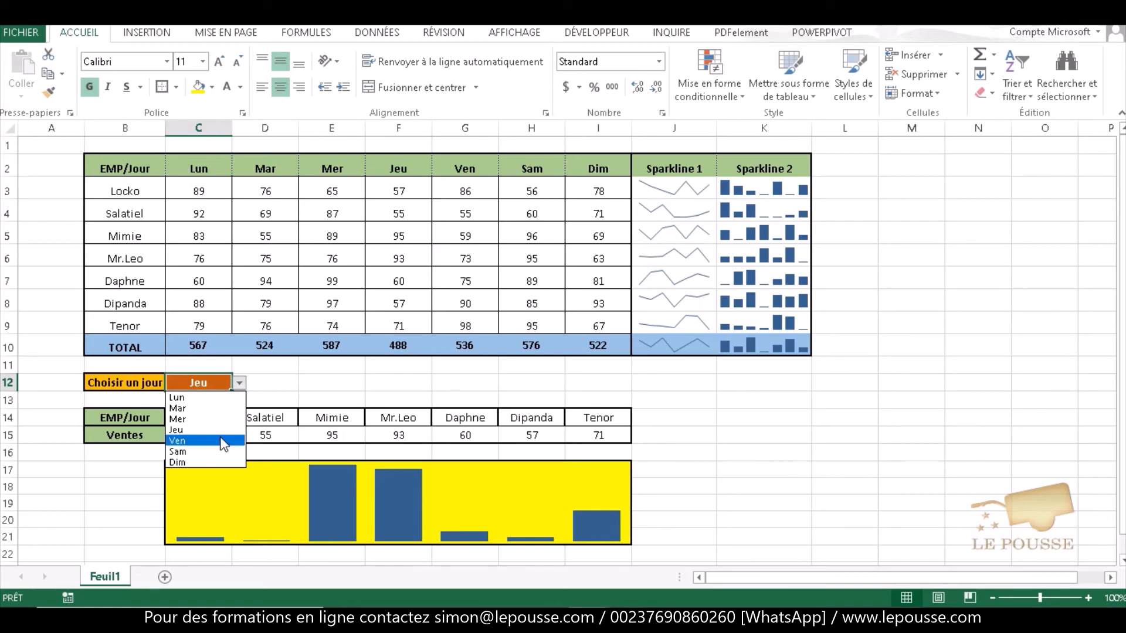
pyautogui.click(224, 438)
pyautogui.click(730, 401)
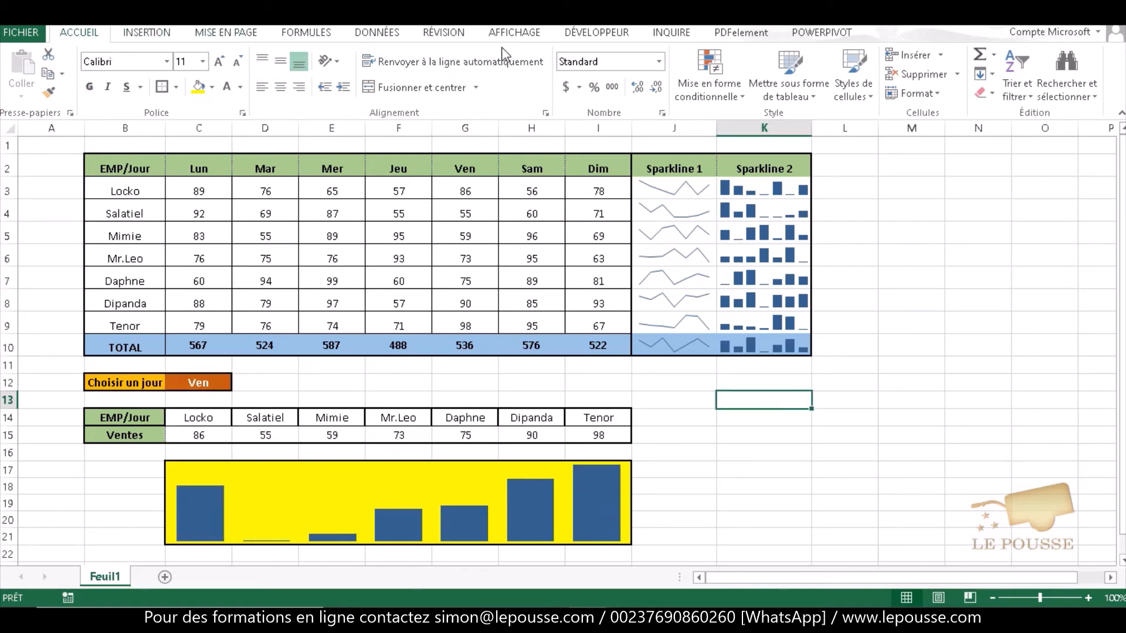
# Step: Hide the sheet's gridlines and row and column headings, and collapse the ribbon
pyautogui.click(533, 34)
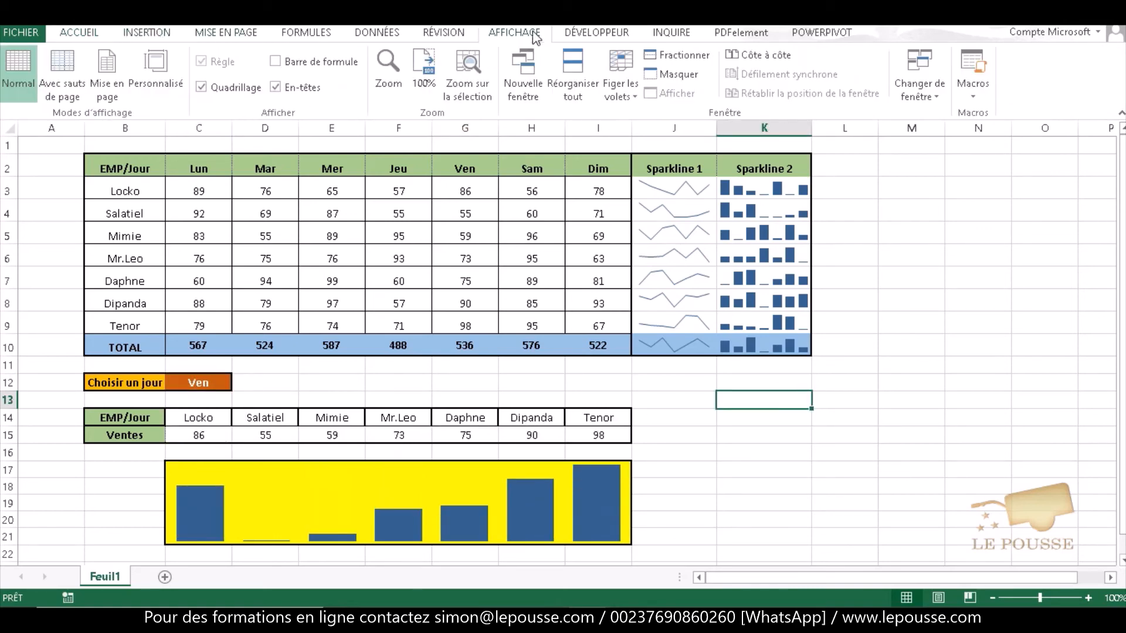
pyautogui.click(273, 87)
pyautogui.click(203, 88)
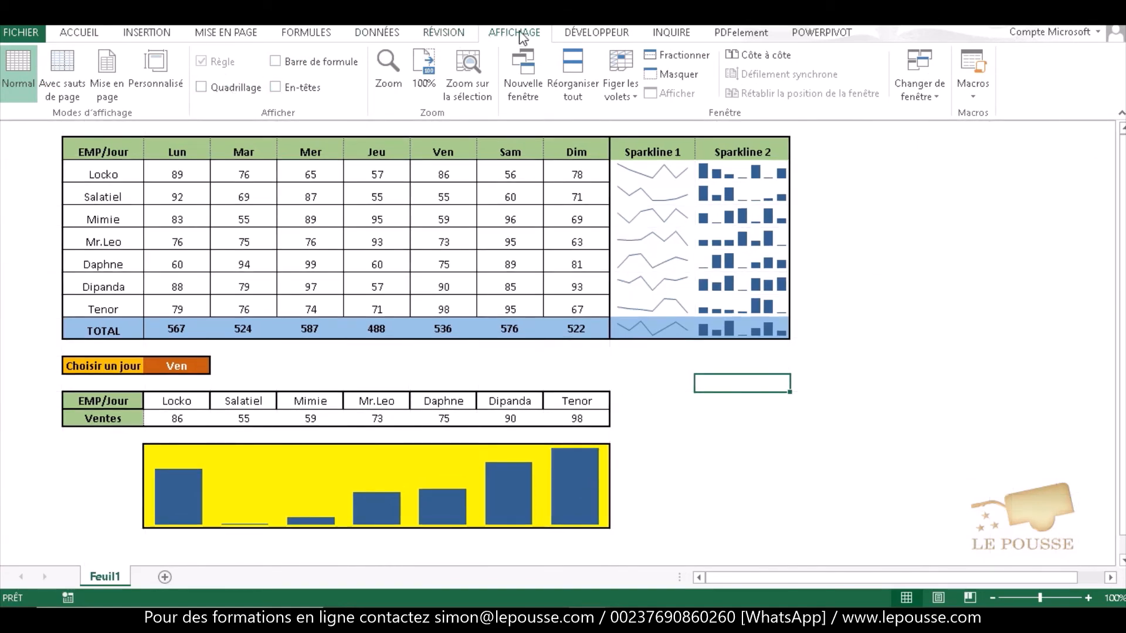
pyautogui.doubleClick(518, 34)
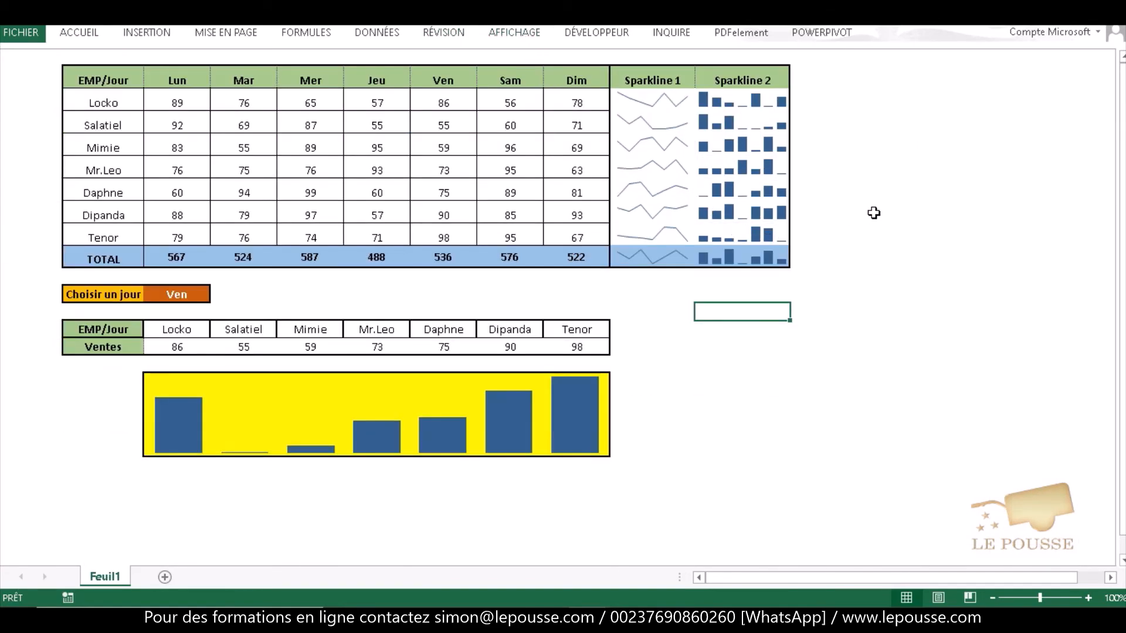
pyautogui.keyDown('ctrl'); pyautogui.scroll(1, 733, 258); pyautogui.keyUp('ctrl')
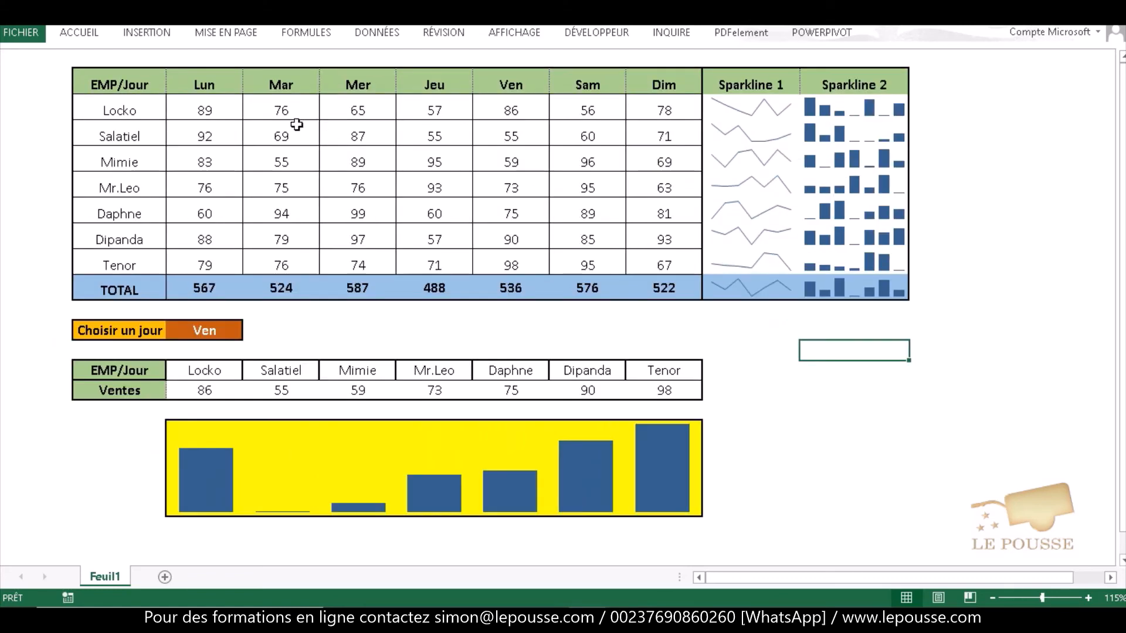
# Step: Insert a black WordArt with a blue shadow outline and place it beside the Ventes summary, below the sparkline columns
pyautogui.click(137, 33)
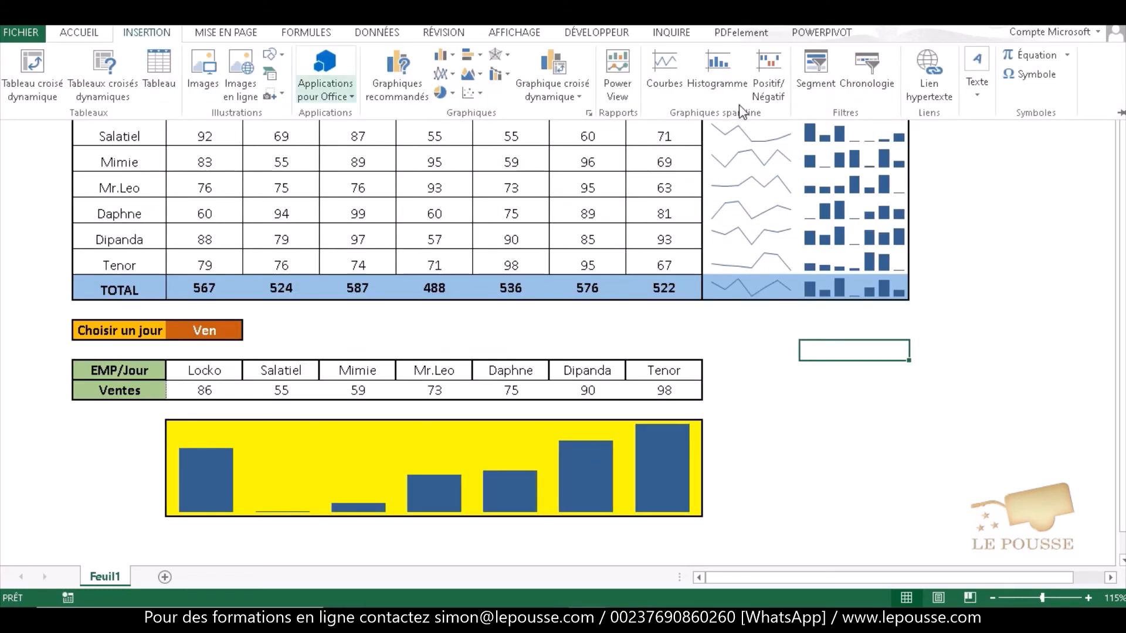
pyautogui.click(991, 101)
pyautogui.click(1022, 142)
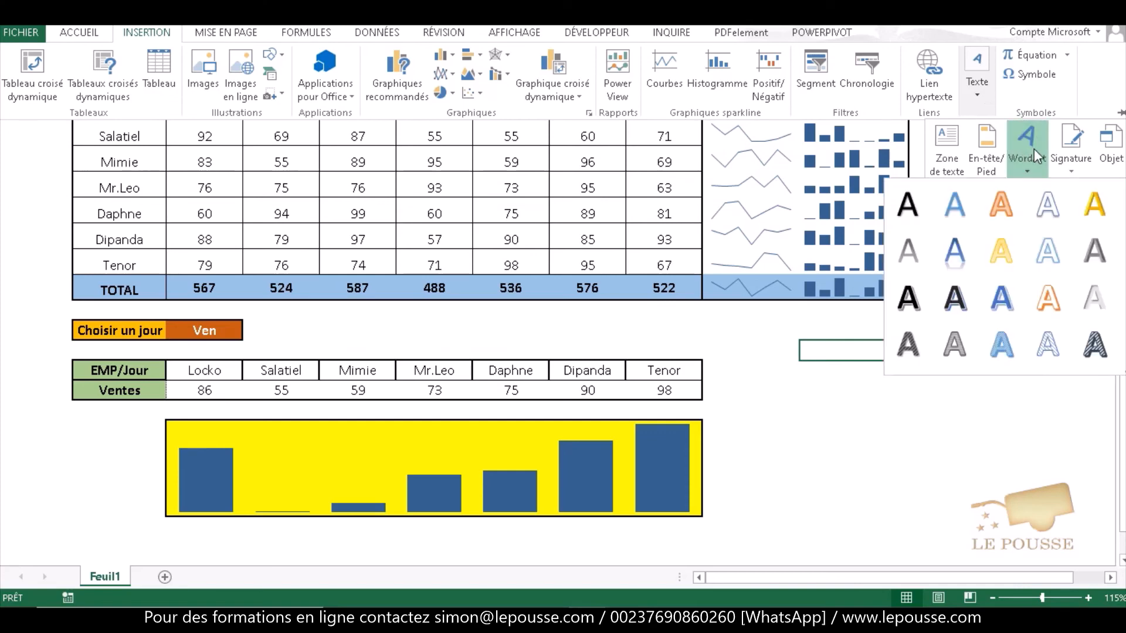
pyautogui.click(962, 298)
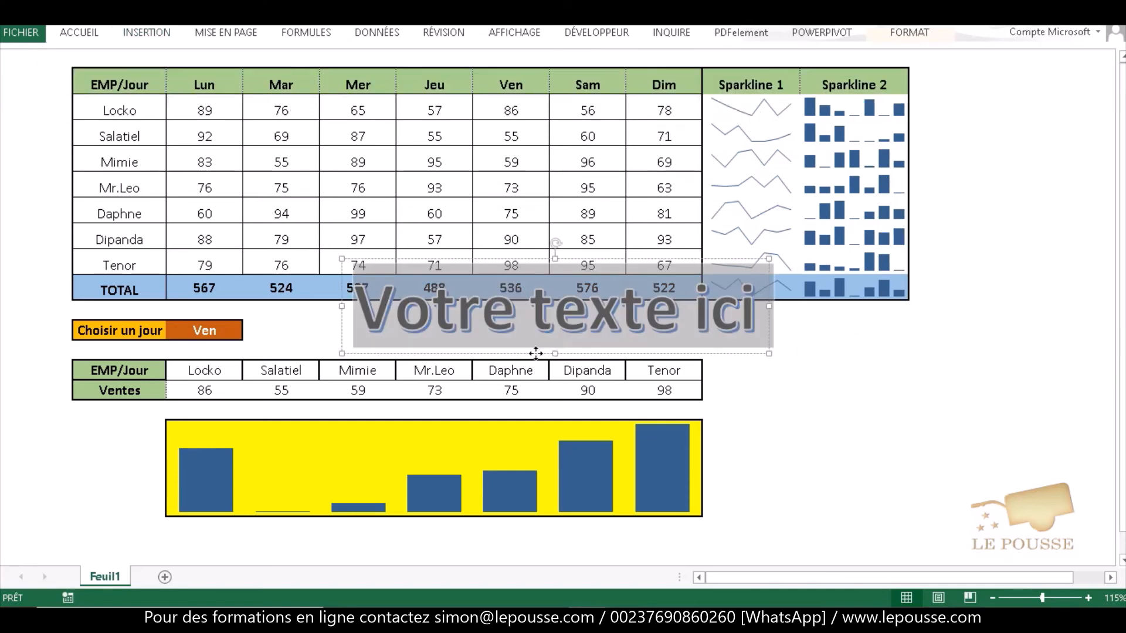
pyautogui.moveTo(545, 352); pyautogui.dragTo(847, 401)
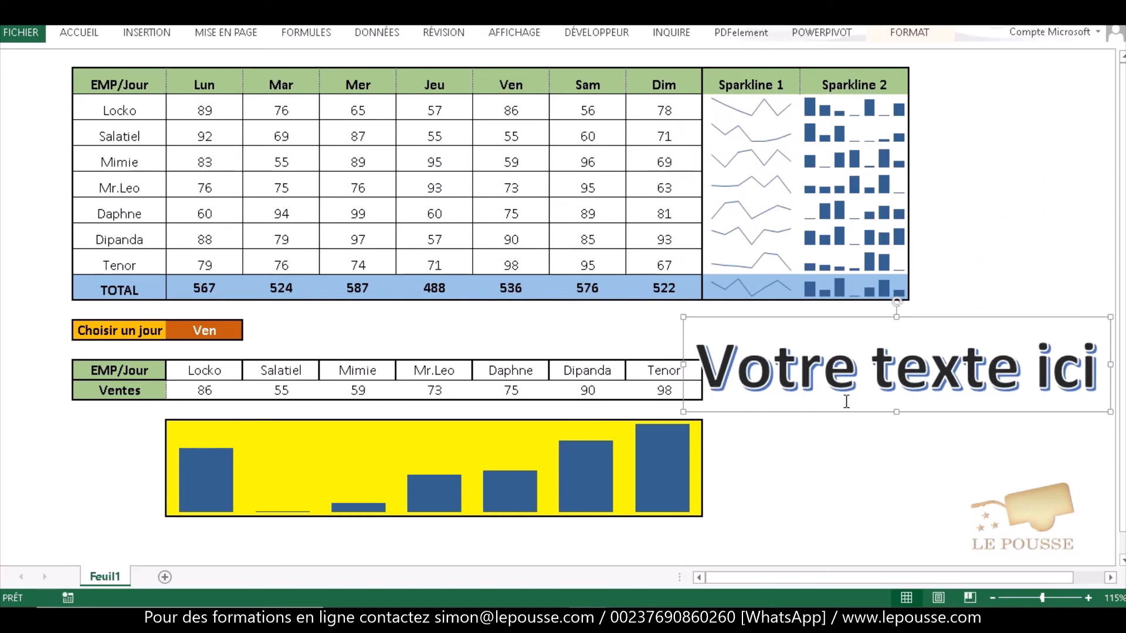
# Step: Set the font size of the WordArt text to 44
pyautogui.moveTo(708, 366); pyautogui.dragTo(1106, 369)
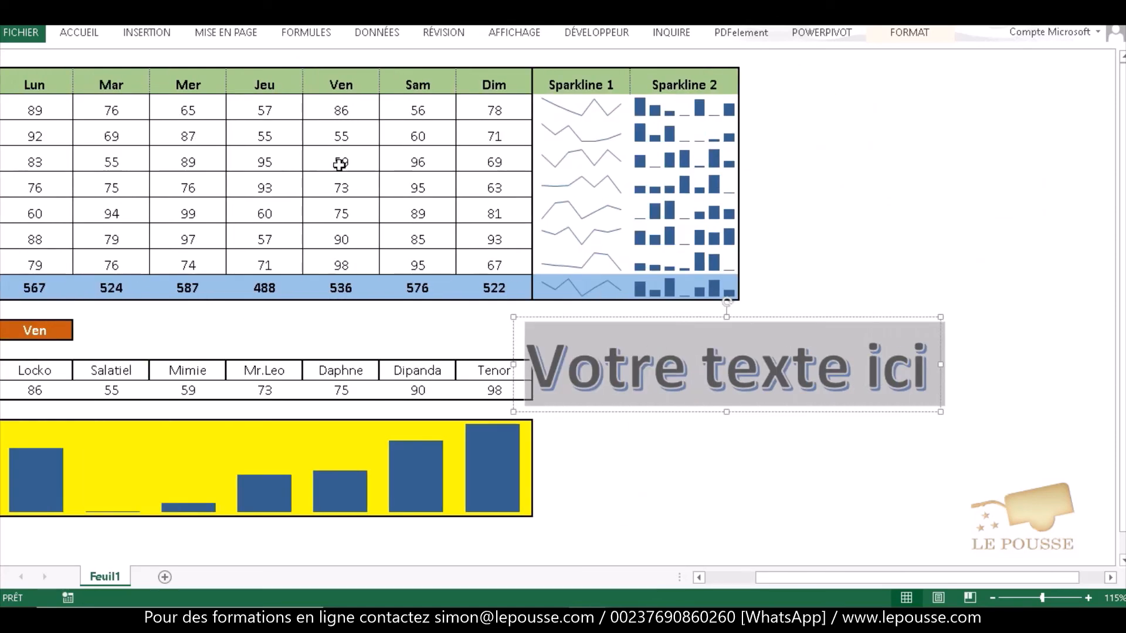
pyautogui.click(81, 34)
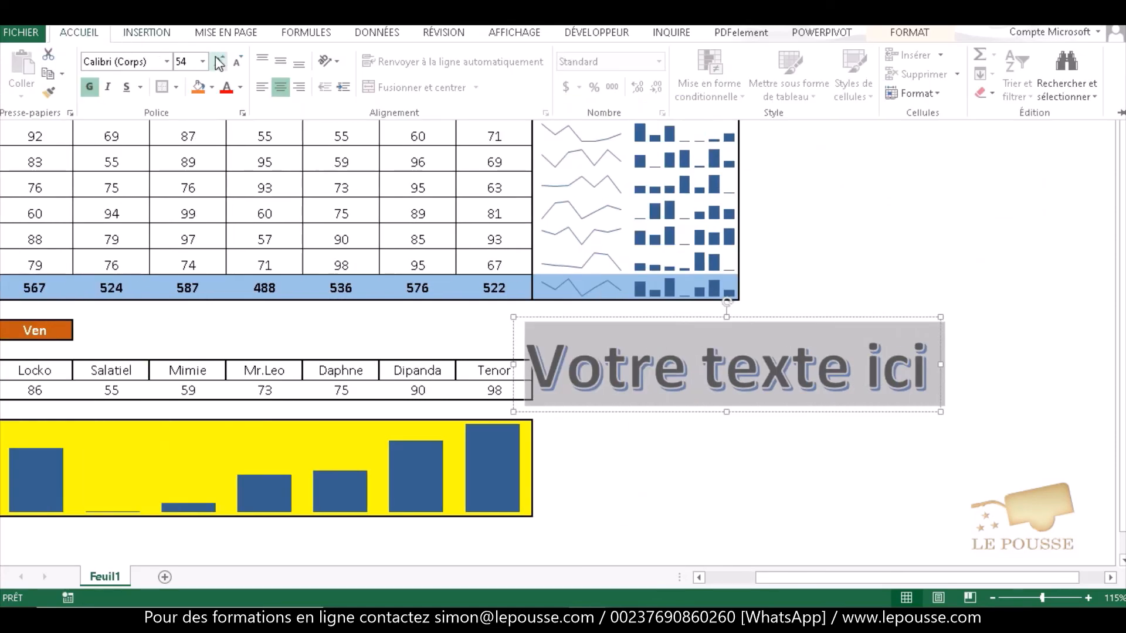
pyautogui.click(202, 61)
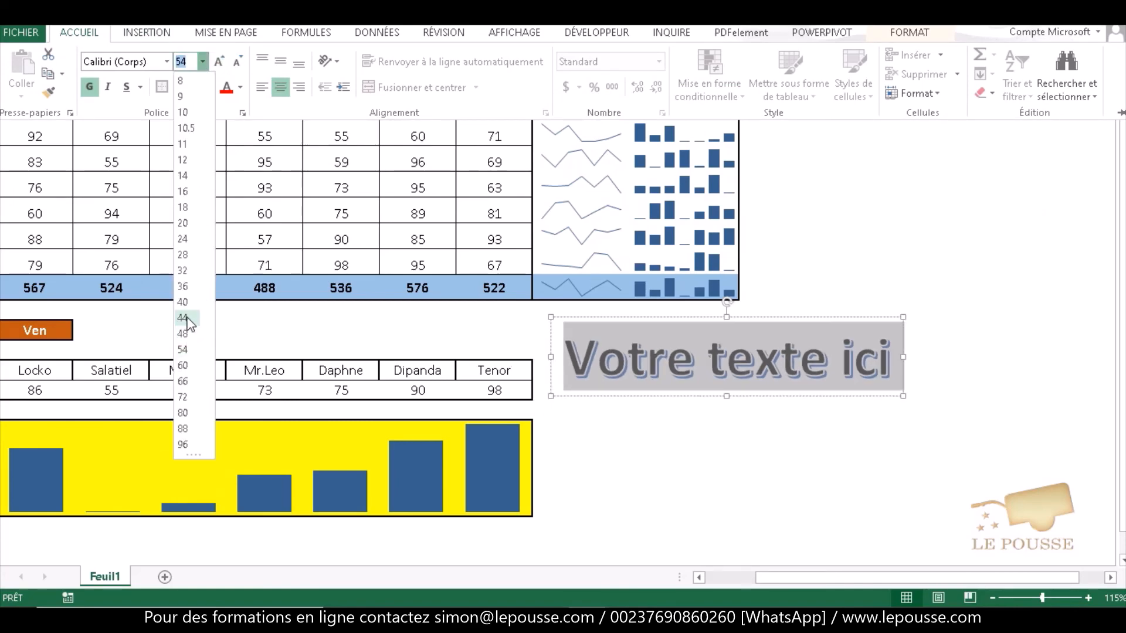
pyautogui.click(184, 318)
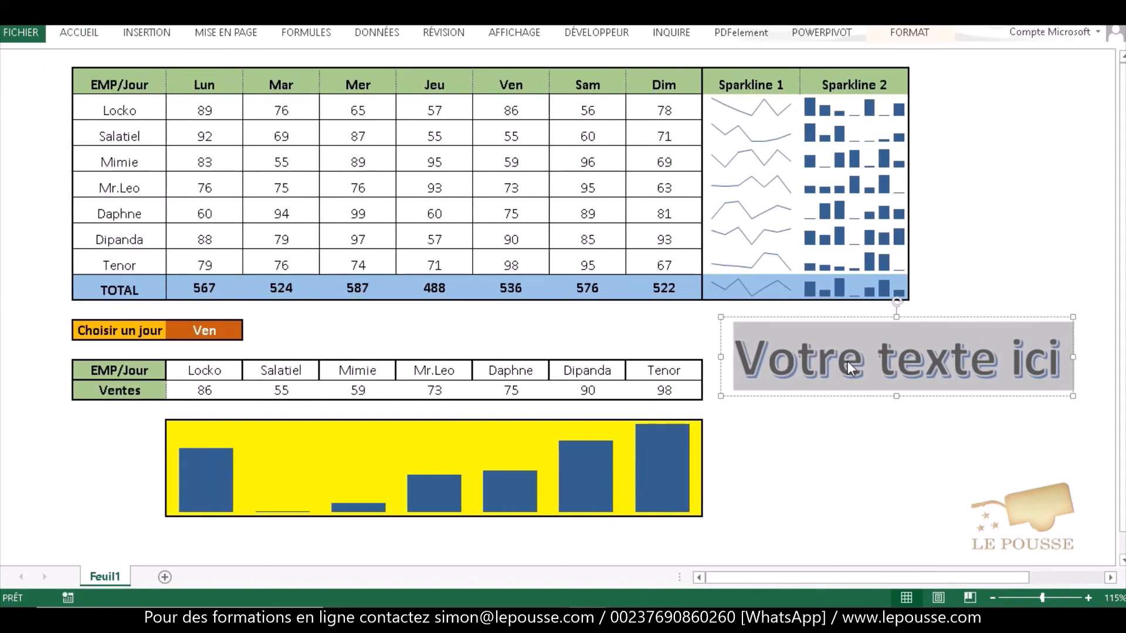
# Step: Replace the WordArt placeholder with the two-line title "Tableau de bord" / "en Sparkline"
pyautogui.write('tA')
pyautogui.press('BackSpace')
pyautogui.press('BackSpace')
pyautogui.write('T')
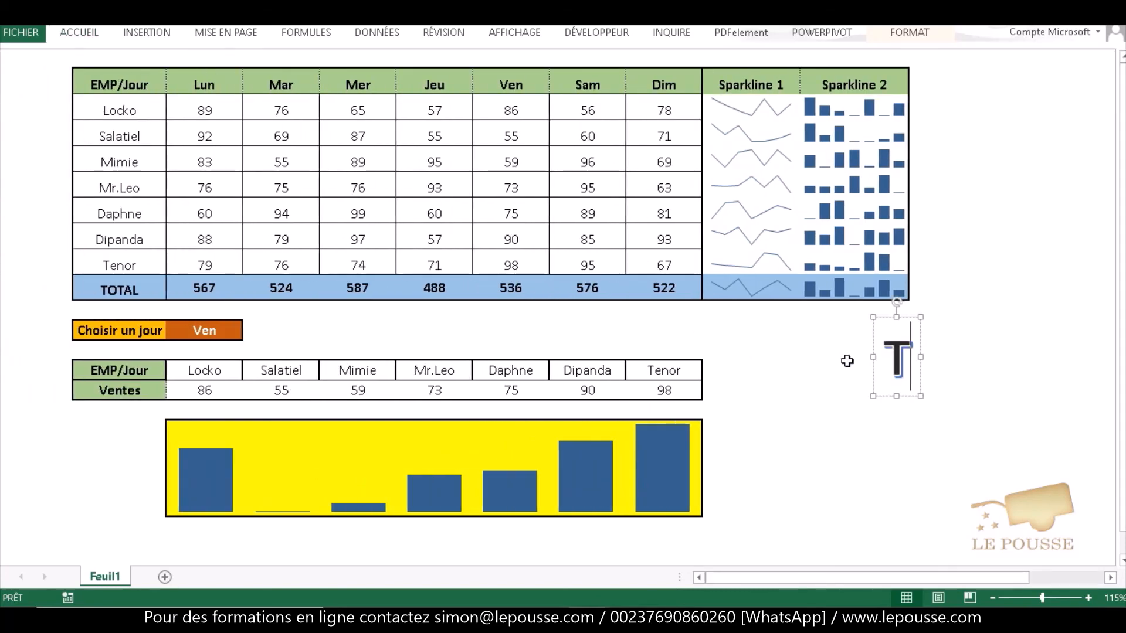
pyautogui.write('ableau d')
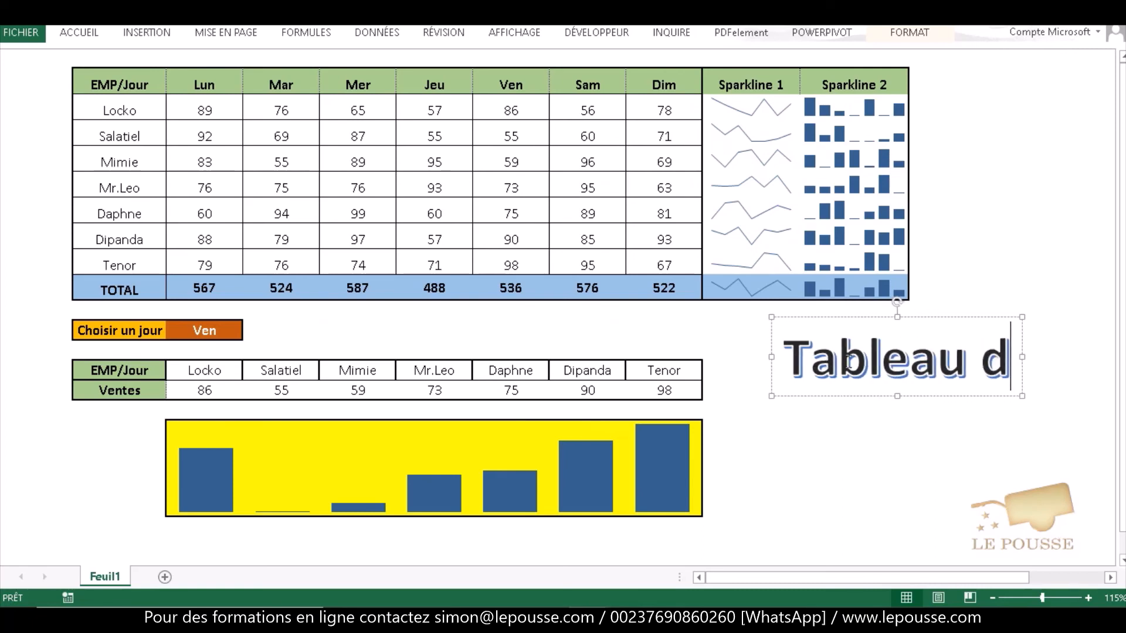
pyautogui.write('e bords\\')
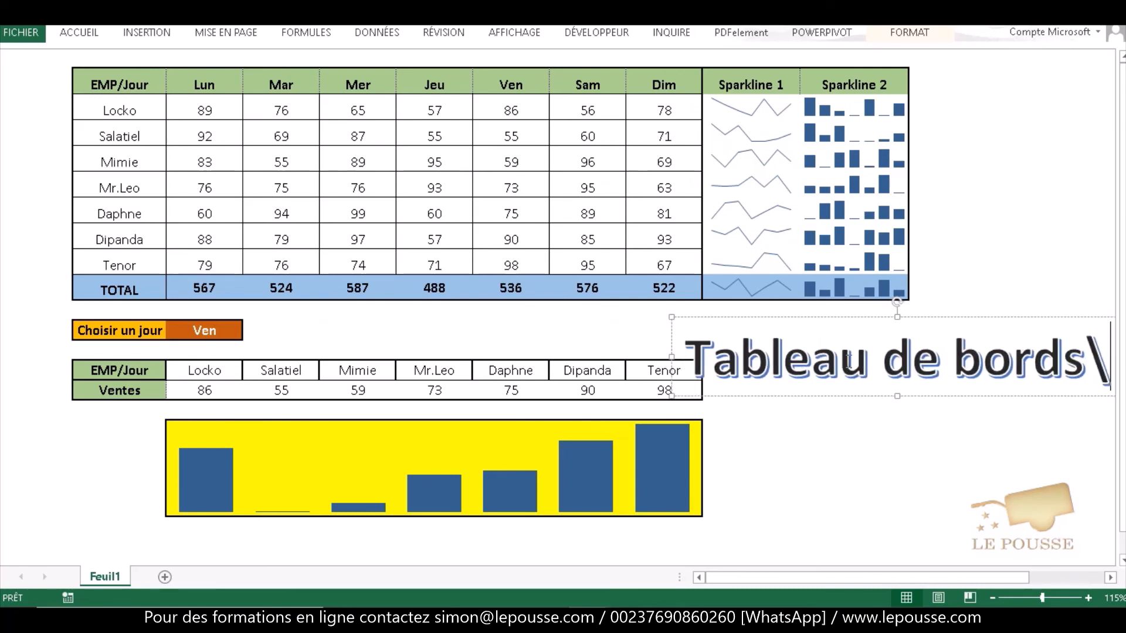
pyautogui.press('Return')
pyautogui.press('BackSpace')
pyautogui.press('BackSpace')
pyautogui.press('BackSpace')
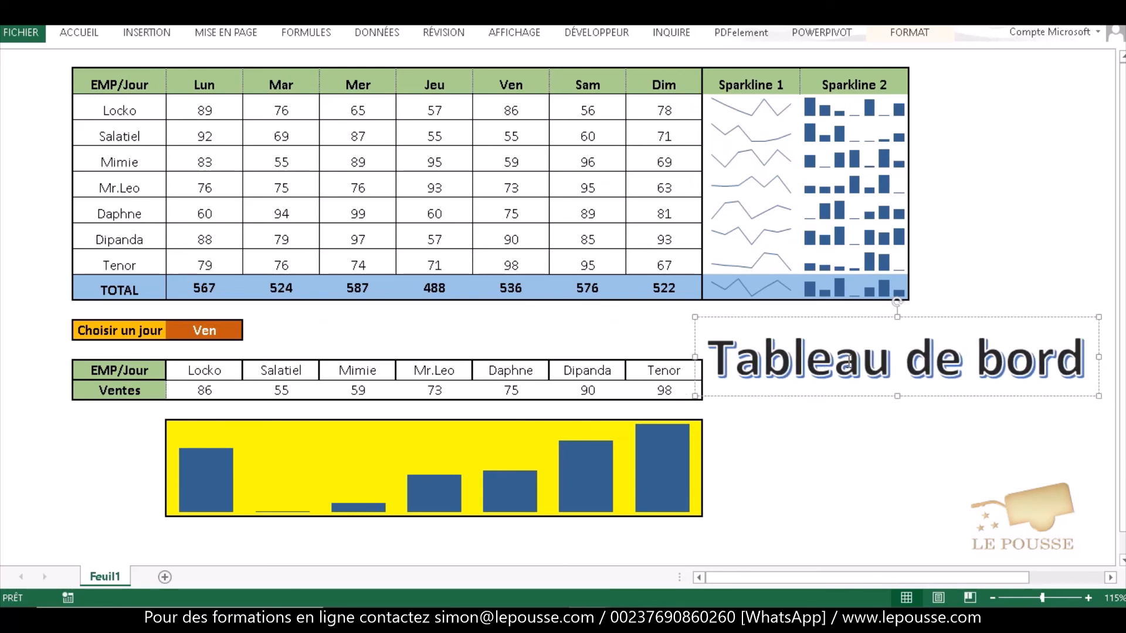
pyautogui.press('Return')
pyautogui.write('en ')
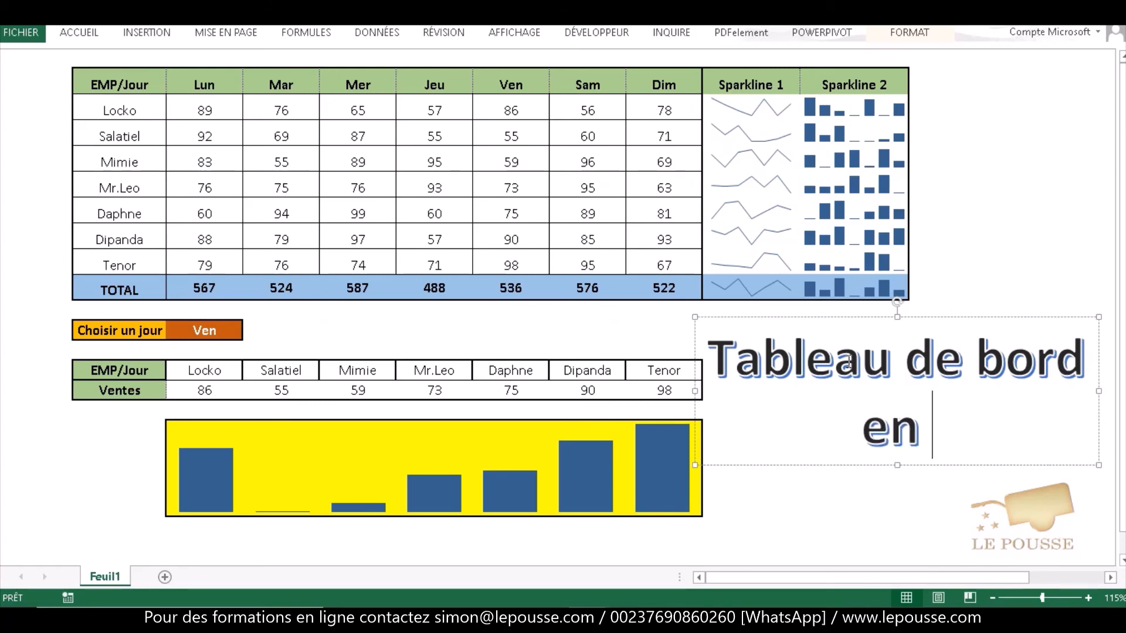
pyautogui.write('Sparkline')
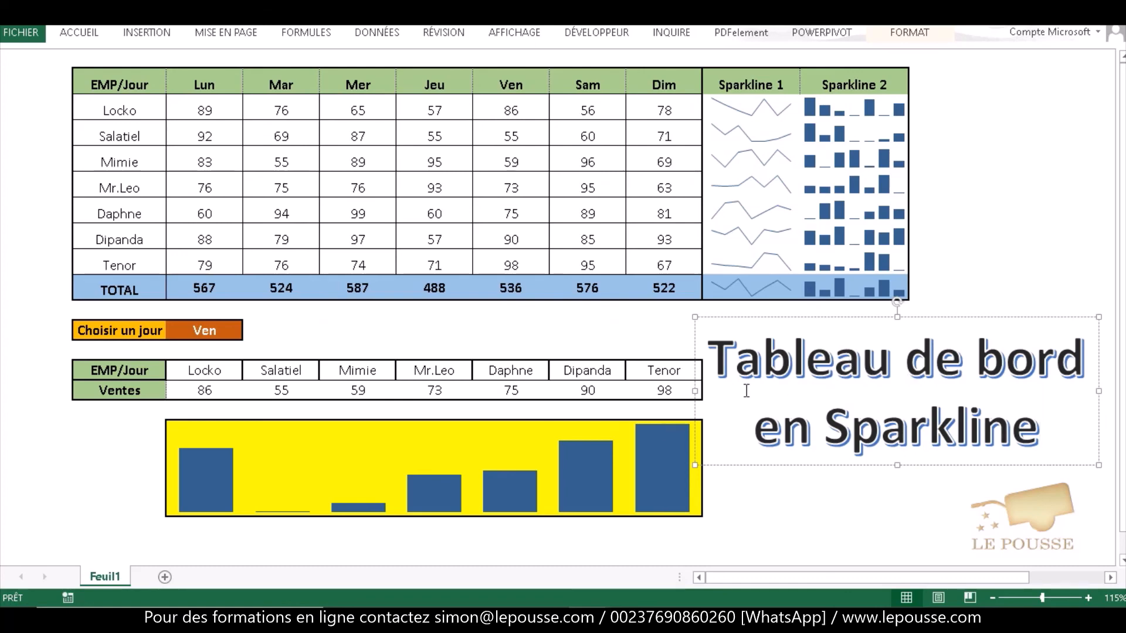
pyautogui.click(795, 507)
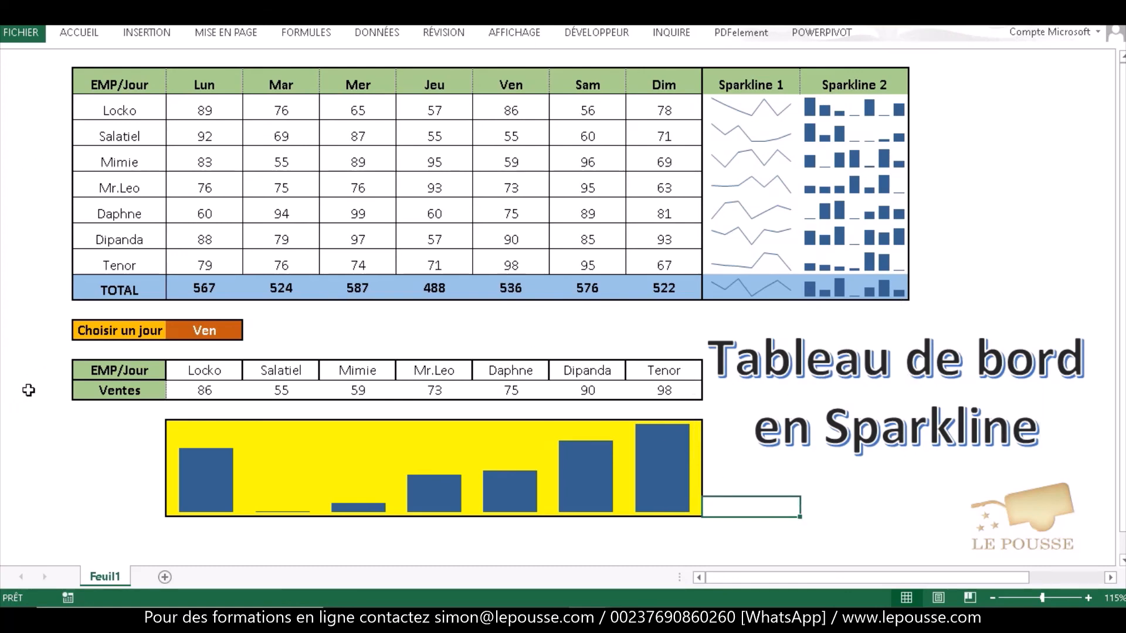
# Step: Set the day selector beside "Choisir un jour" to Mar to try out the finished dashboard
pyautogui.click(216, 337)
pyautogui.click(249, 333)
pyautogui.click(217, 359)
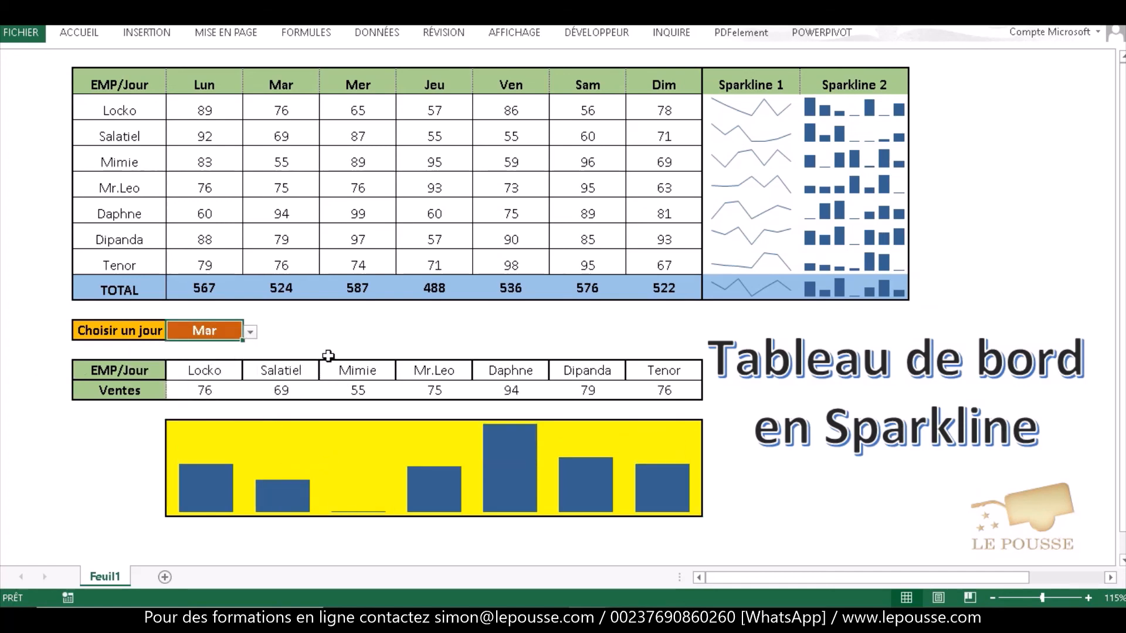
pyautogui.click(365, 327)
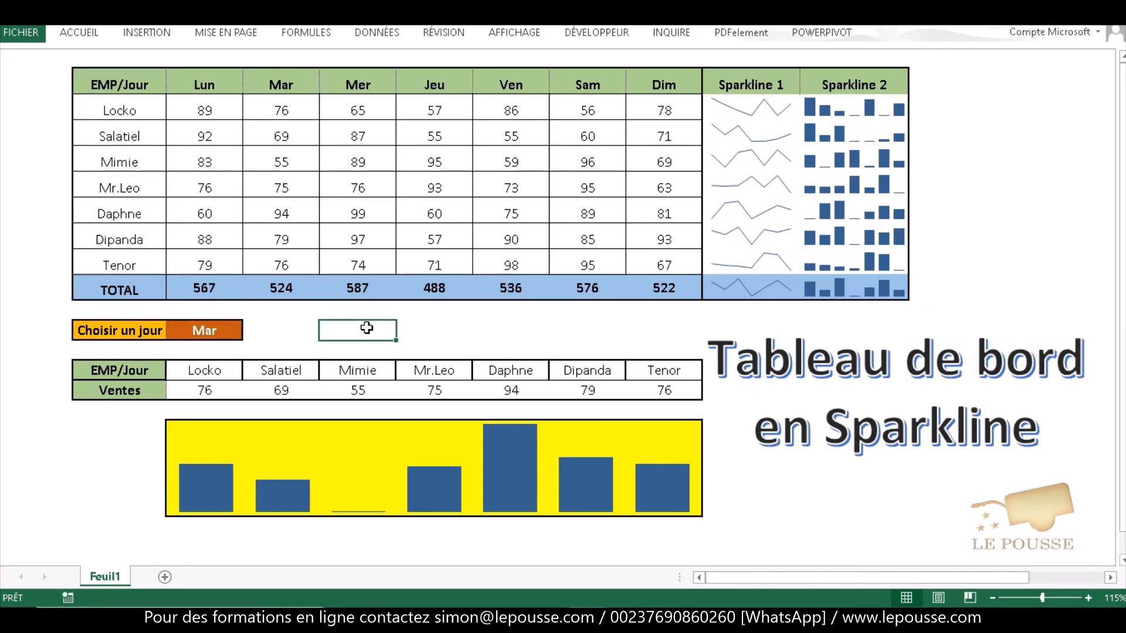